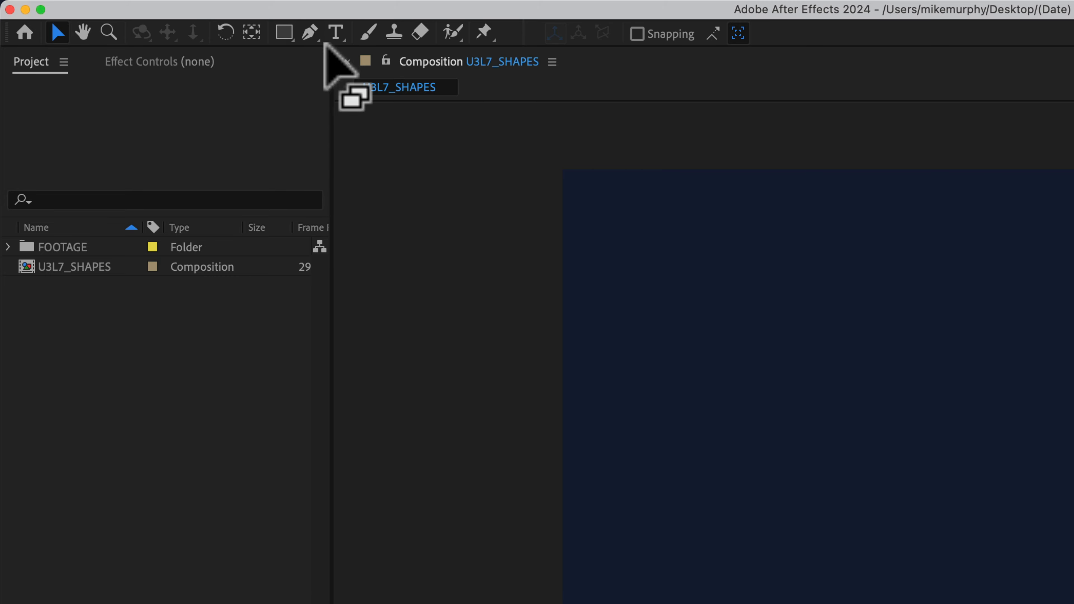
Look through the new-layer types available for the U3L7_SHAPES composition, including Shape Layer, without creating one.
mouse_move(323, 4)
click(361, 9)
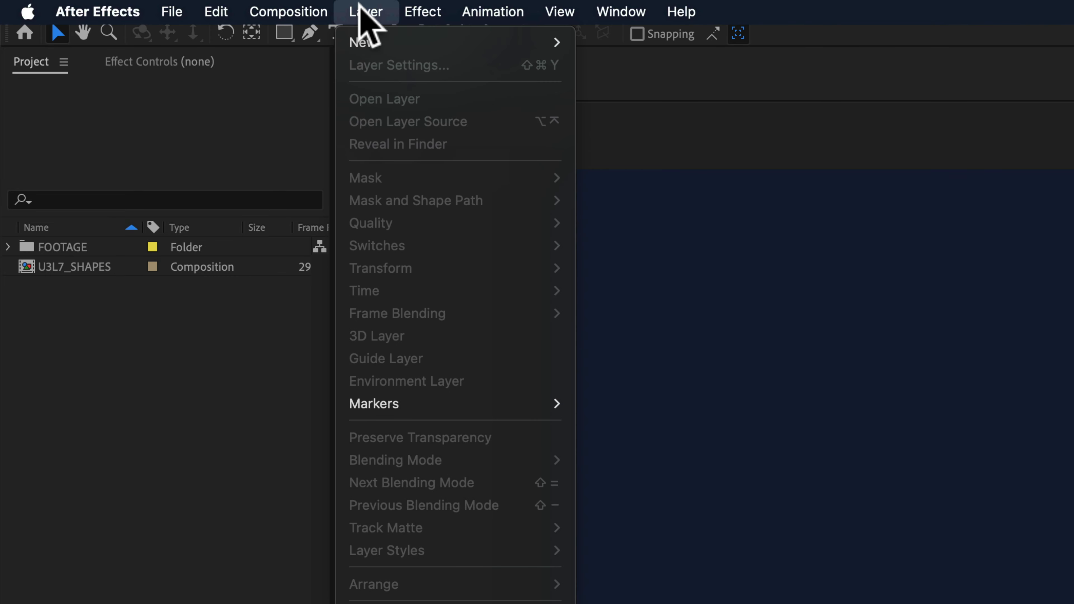
mouse_move(364, 42)
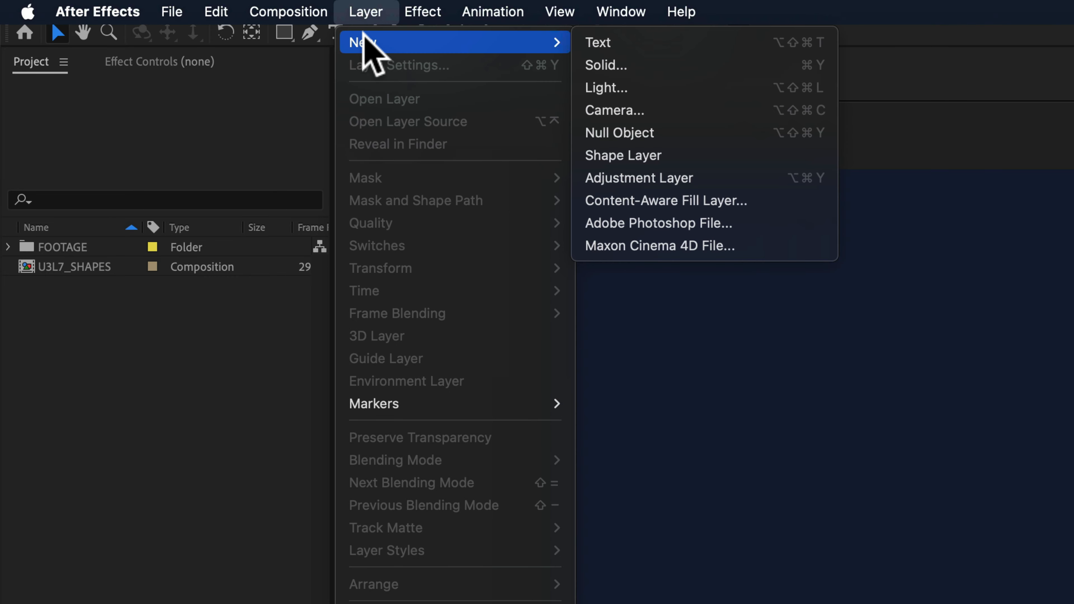
click(683, 149)
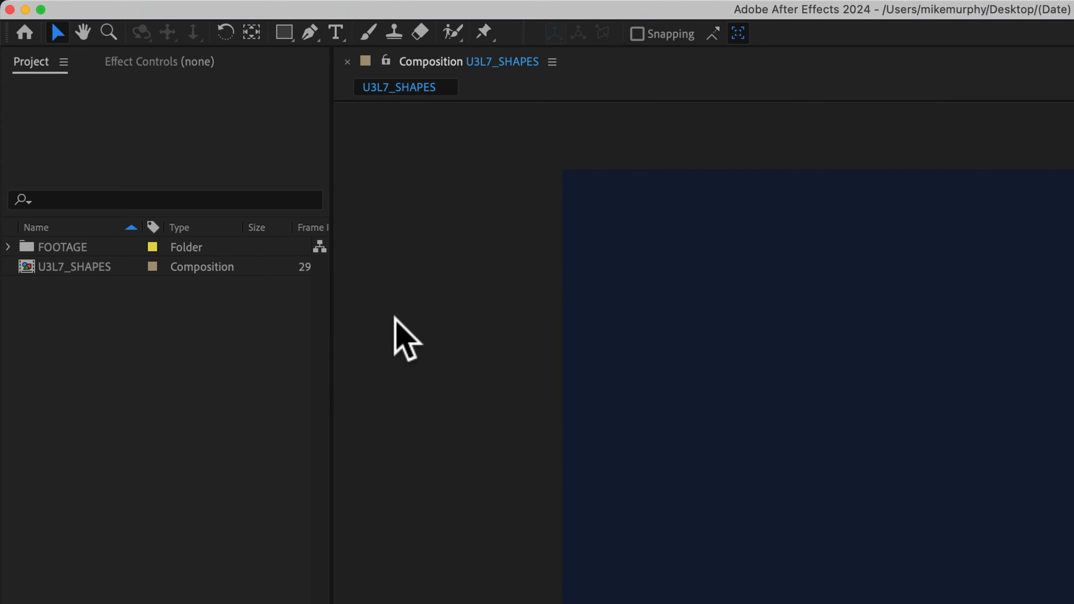
right_click(395, 318)
mouse_move(458, 335)
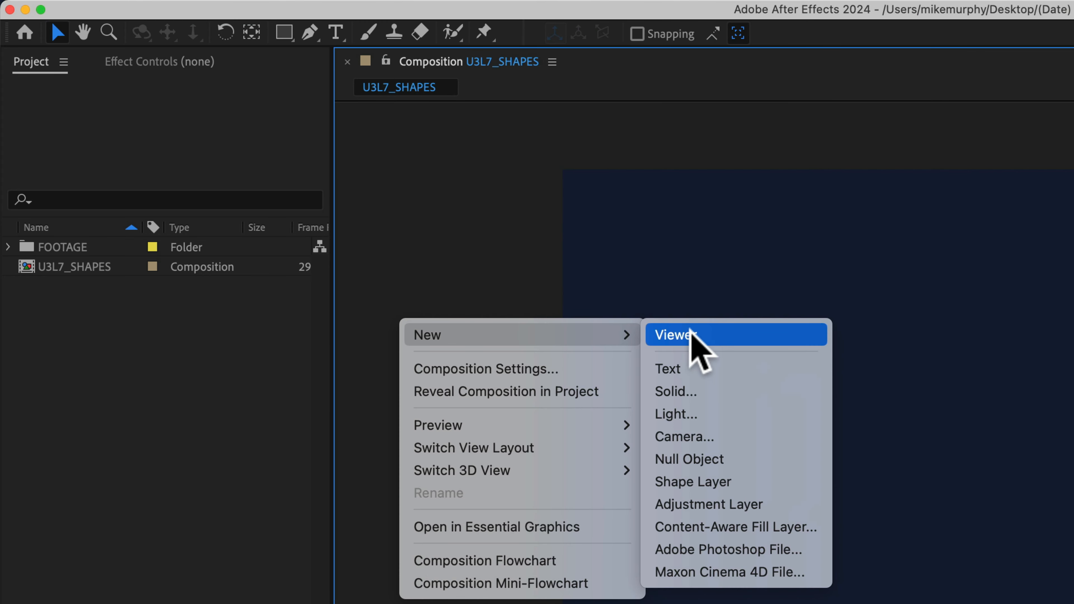
click(63, 508)
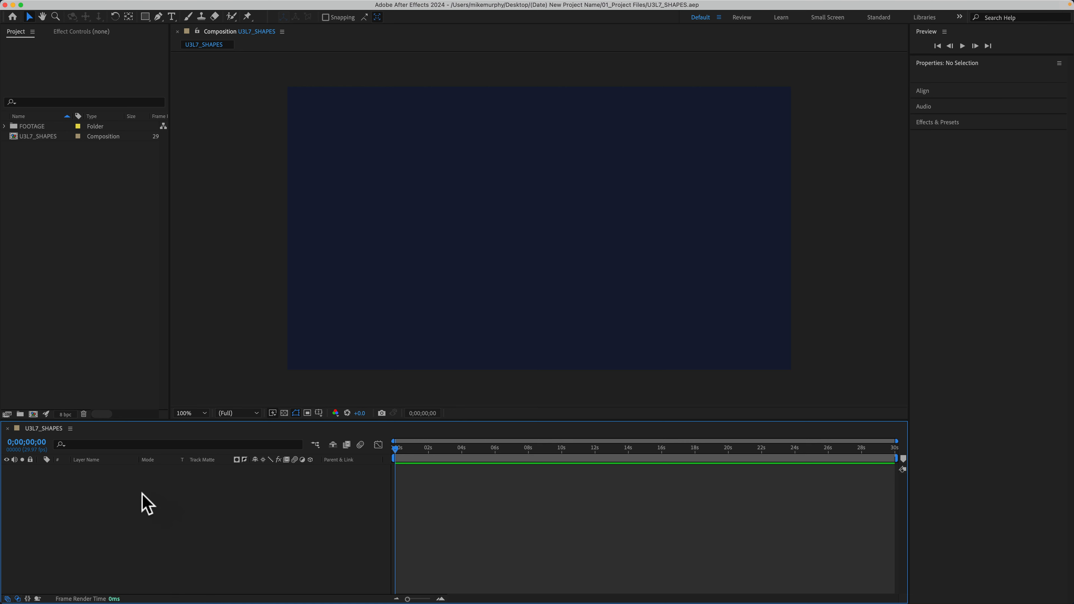
right_click(150, 482)
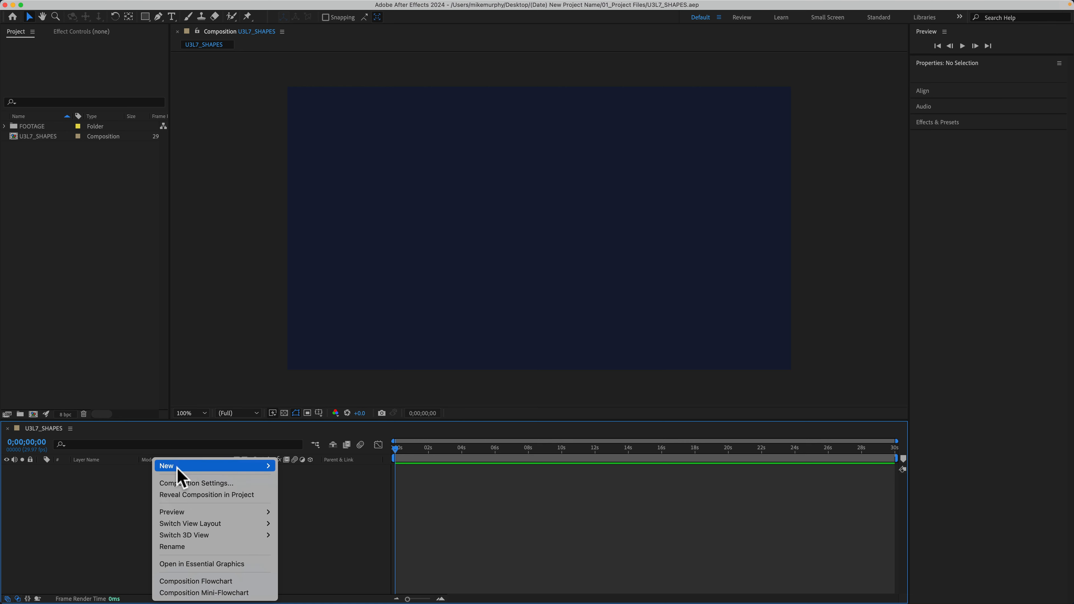
mouse_move(249, 467)
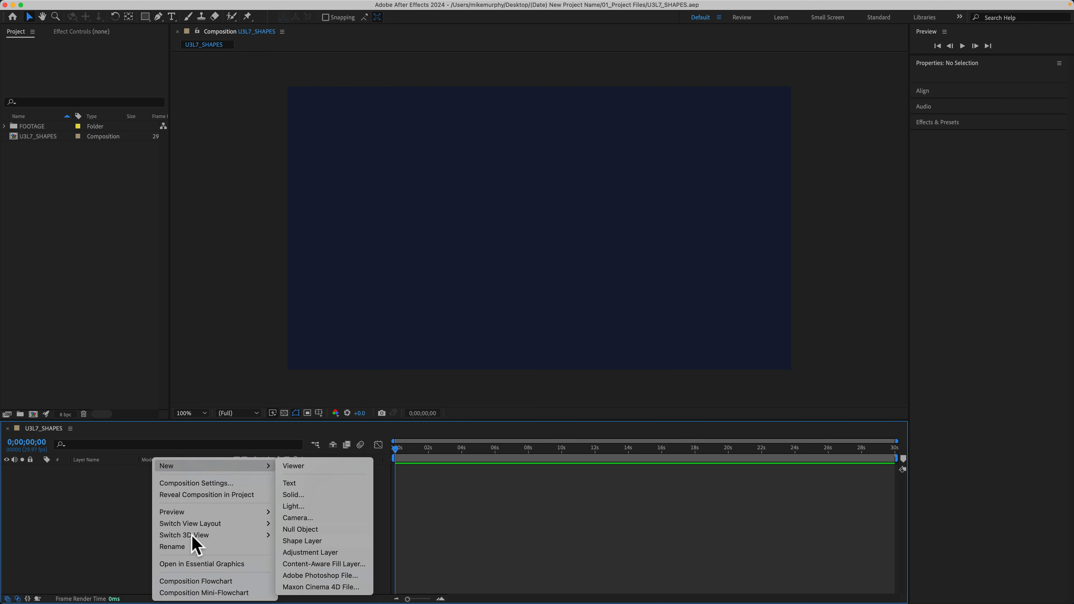
click(110, 531)
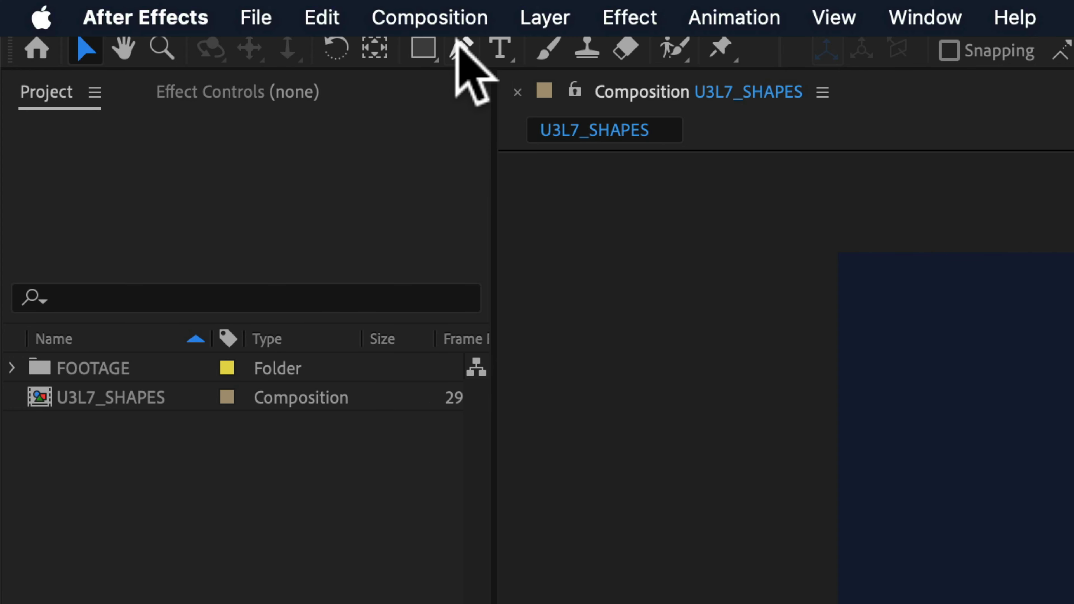
drag(431, 50, 546, 47)
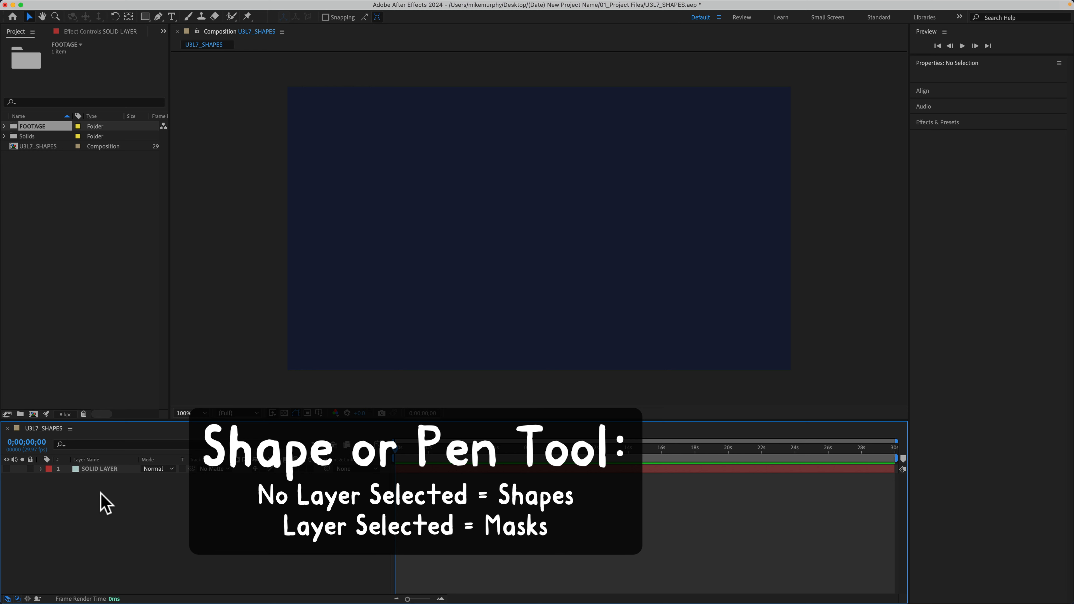
Make sure the SOLID LAYER is deselected and activate the Star tool for drawing a new shape.
click(105, 468)
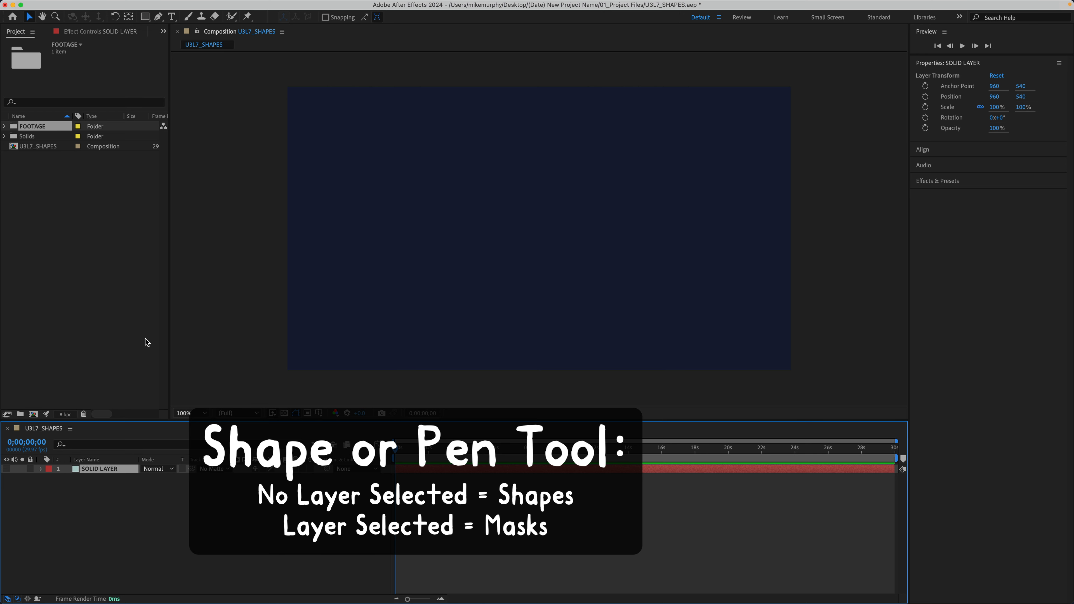
click(83, 490)
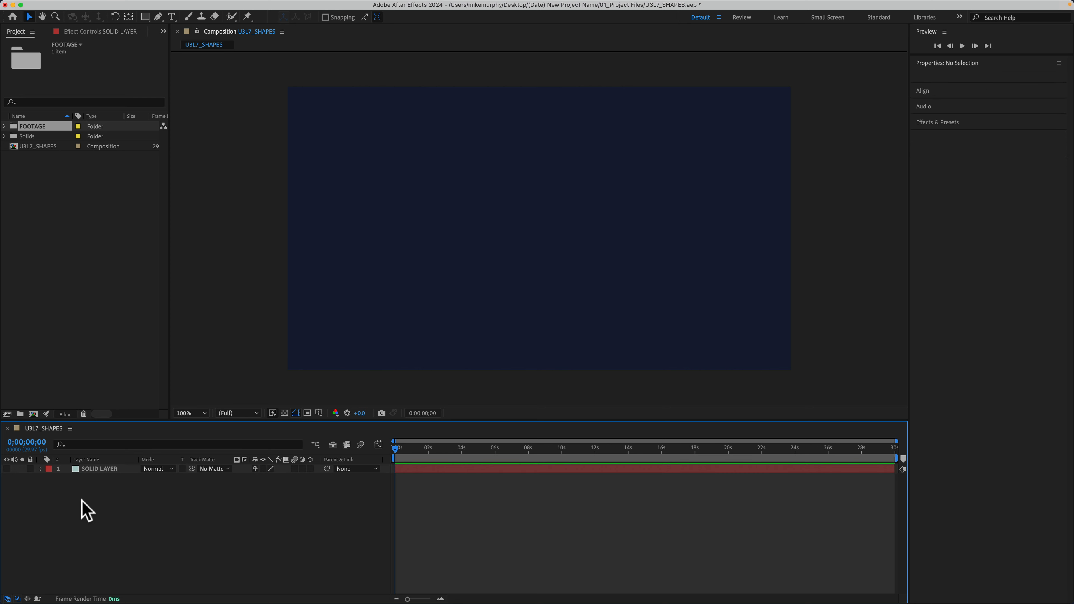
click(101, 470)
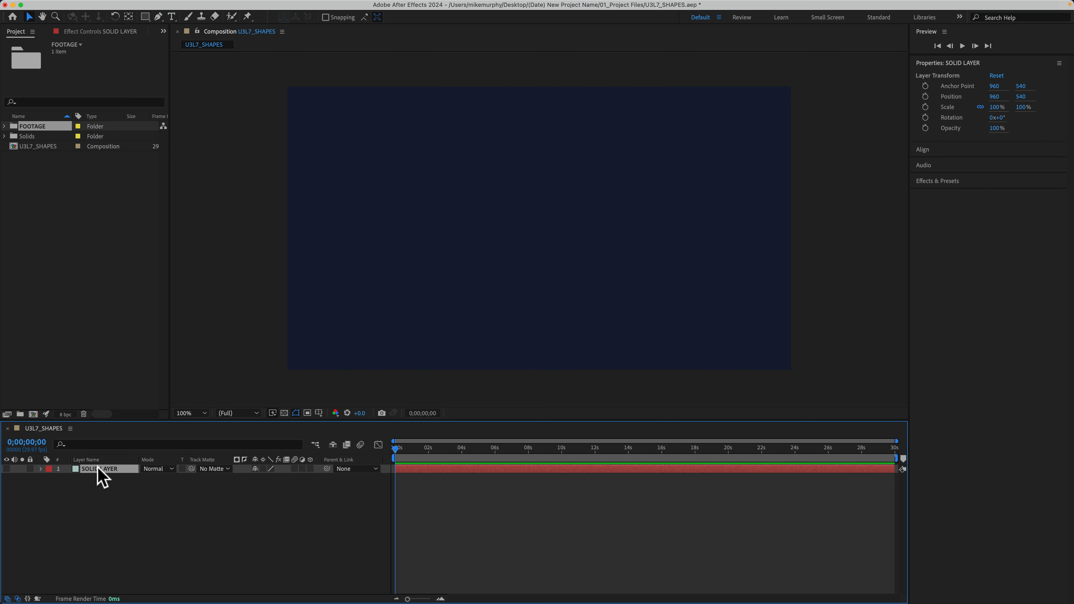
key(F2)
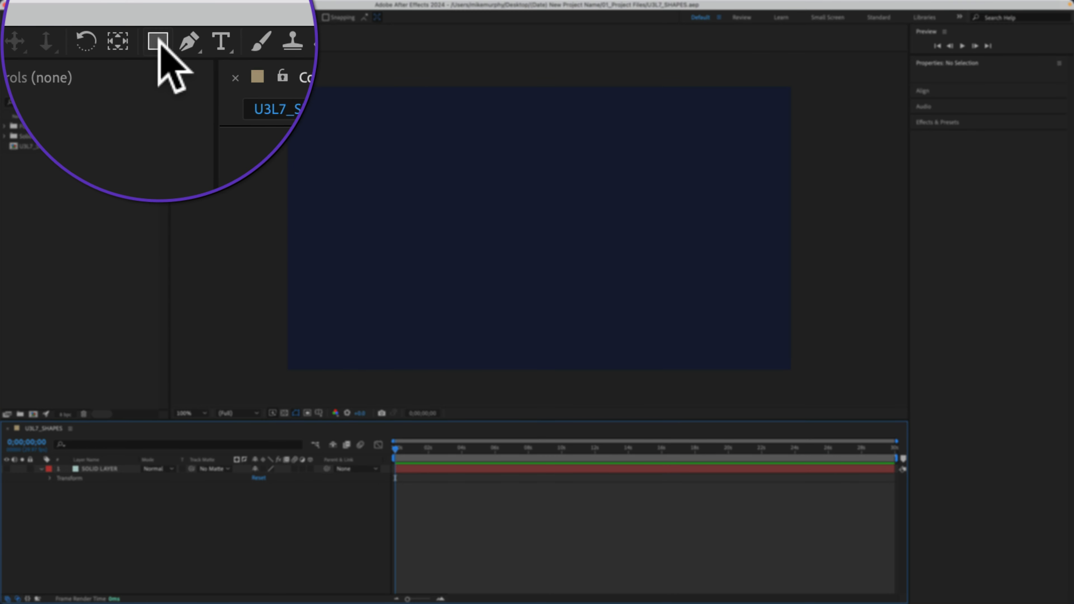
click(158, 40)
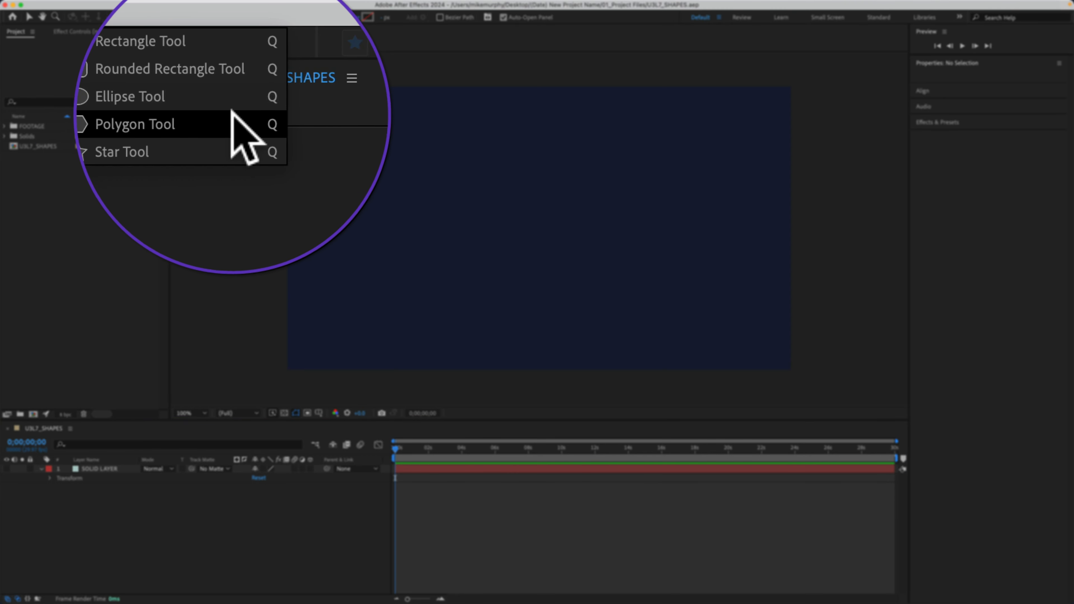
click(234, 150)
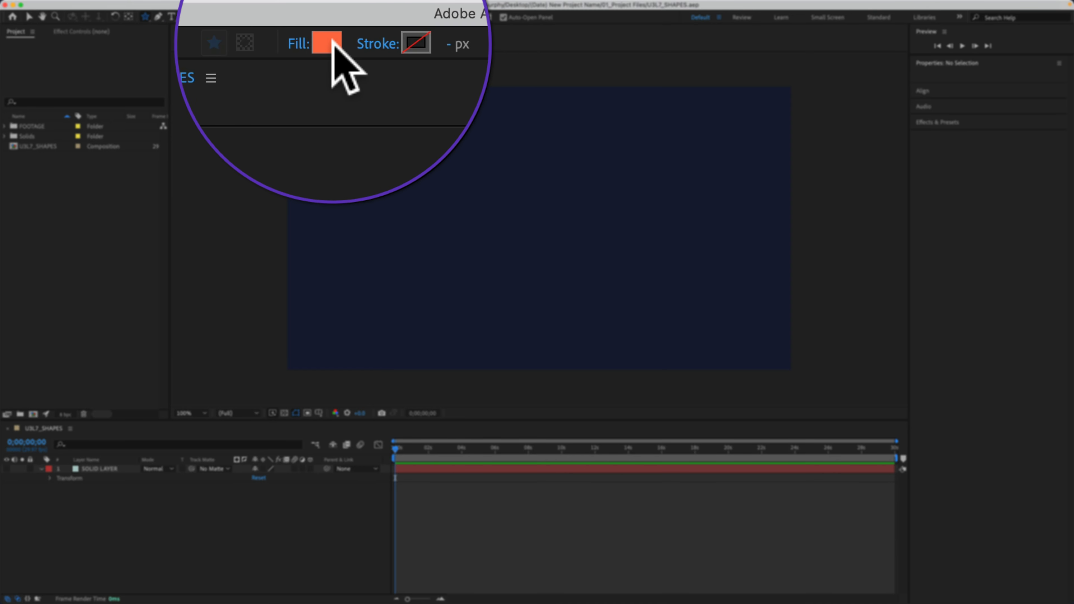
click(333, 47)
click(651, 213)
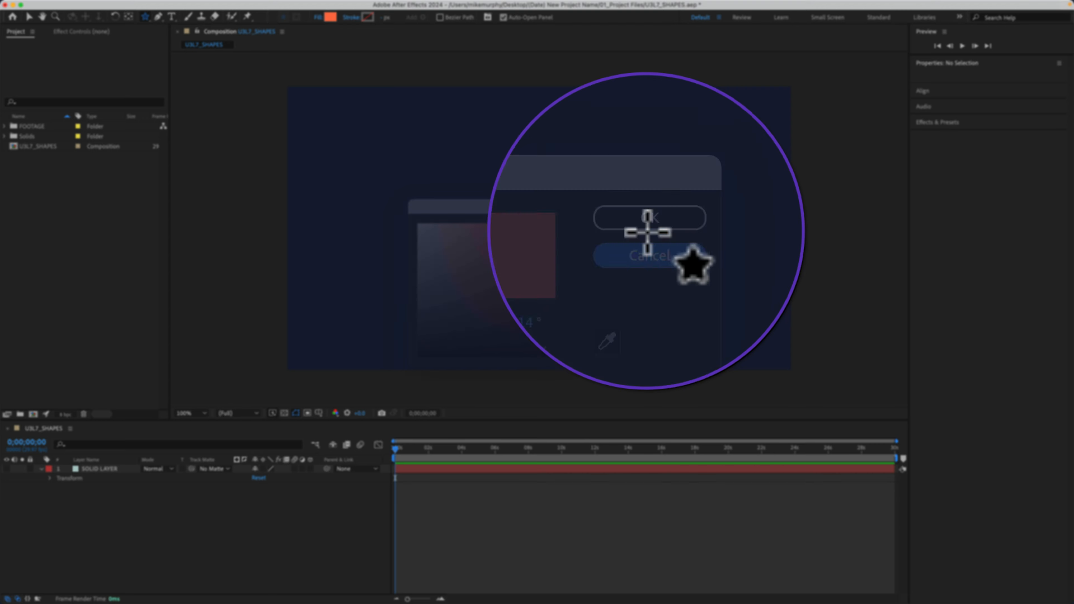
click(318, 17)
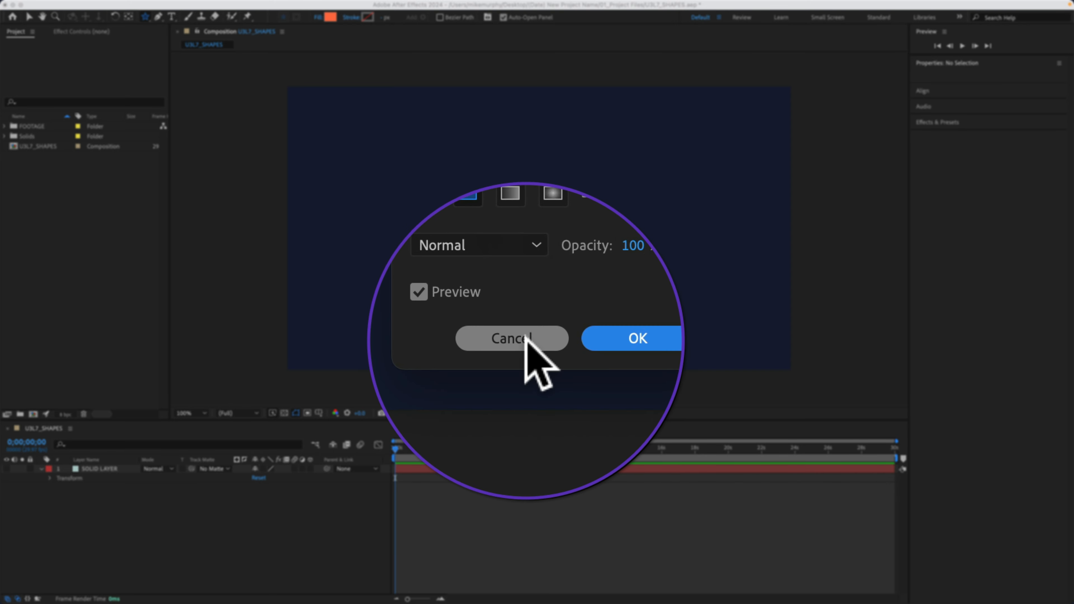
click(518, 345)
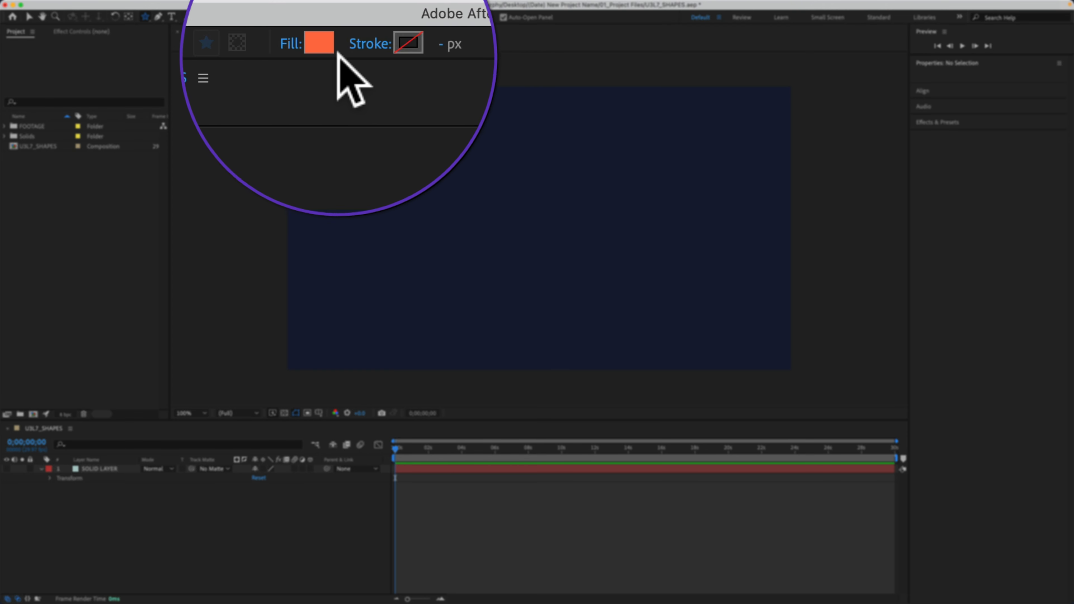
Draw an orange five-point star with an outer radius of about 286 in the composition's upper-left area, and deselect its layer.
click(159, 42)
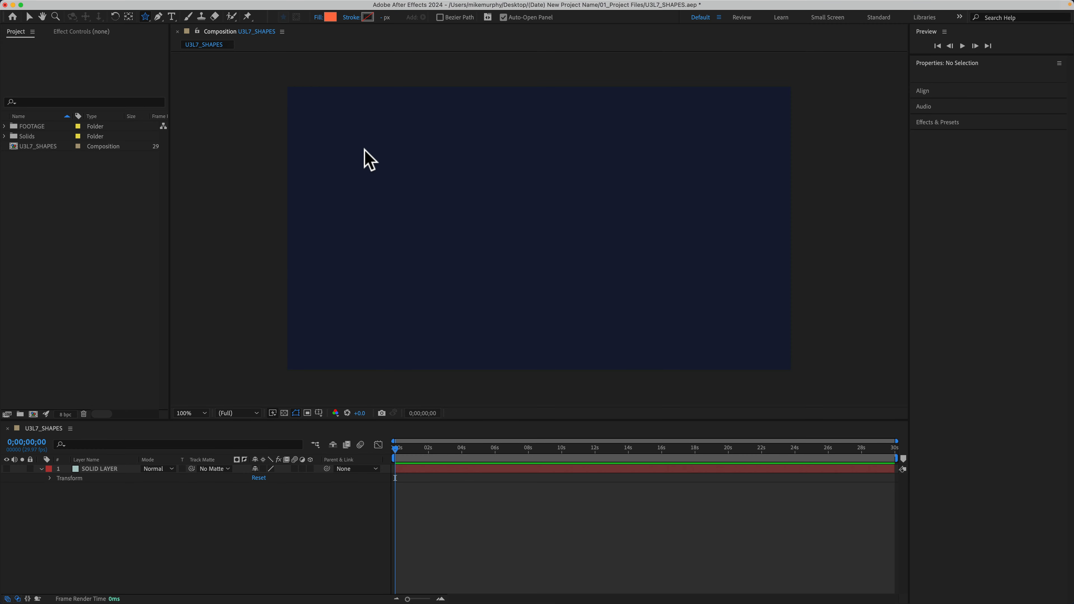
click(364, 151)
mouse_move(366, 153)
mouse_down()
mouse_move(409, 185)
mouse_move(496, 187)
mouse_move(640, 366)
mouse_move(627, 209)
mouse_move(585, 319)
mouse_move(515, 182)
mouse_move(593, 232)
mouse_move(439, 222)
mouse_move(460, 226)
mouse_move(494, 146)
mouse_move(359, 100)
mouse_move(494, 149)
mouse_move(365, 262)
mouse_move(408, 275)
mouse_move(436, 251)
mouse_up()
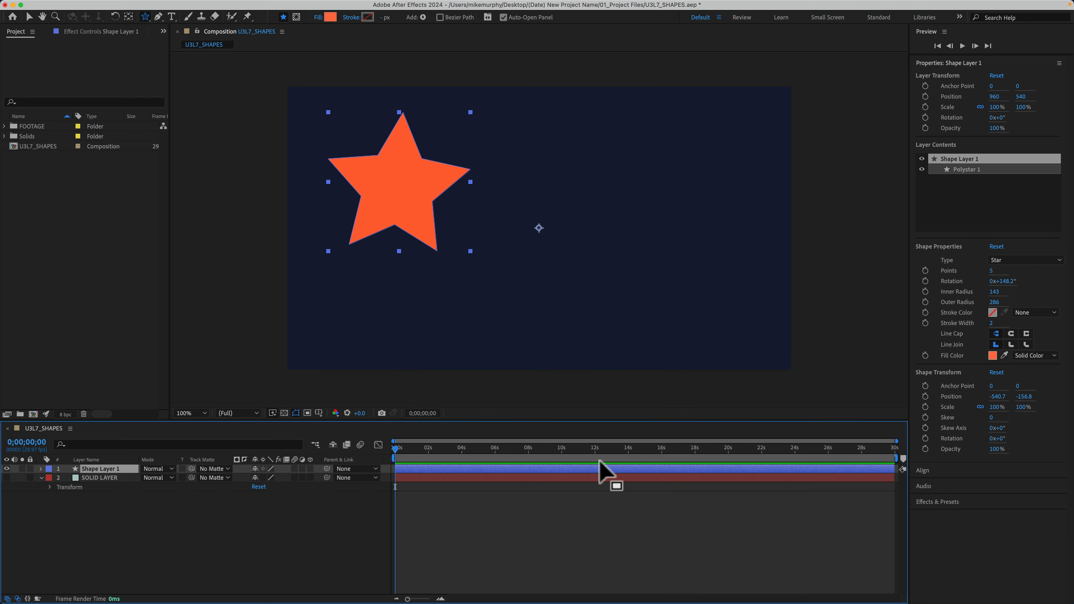
click(266, 537)
click(267, 539)
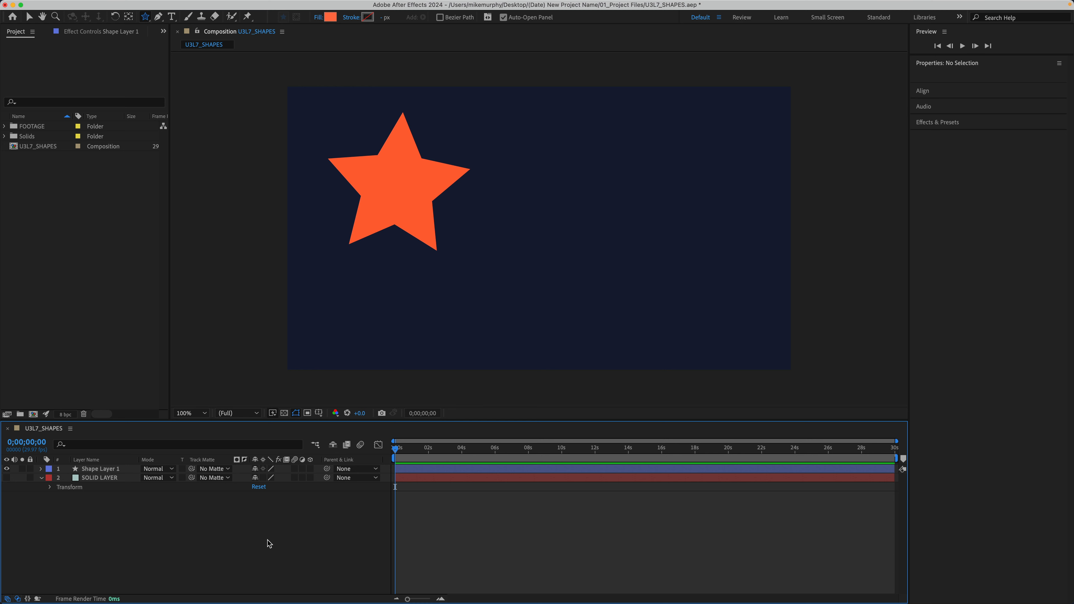
Examine the star layer's shape properties and its Polystar 1 contents, including the path and stroke settings.
click(113, 470)
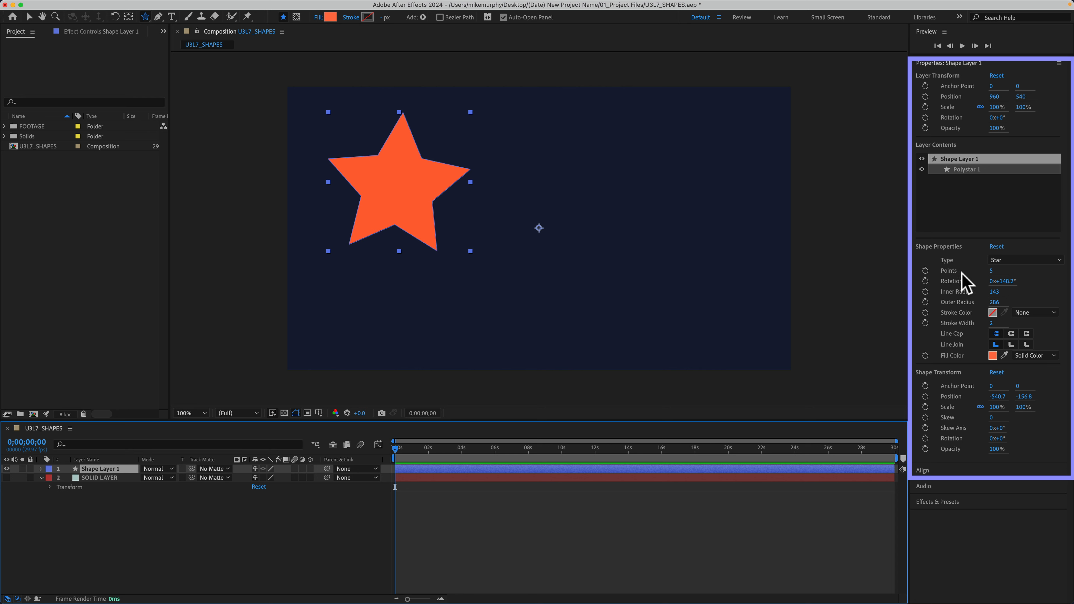
drag(990, 271, 1004, 270)
drag(918, 272, 995, 336)
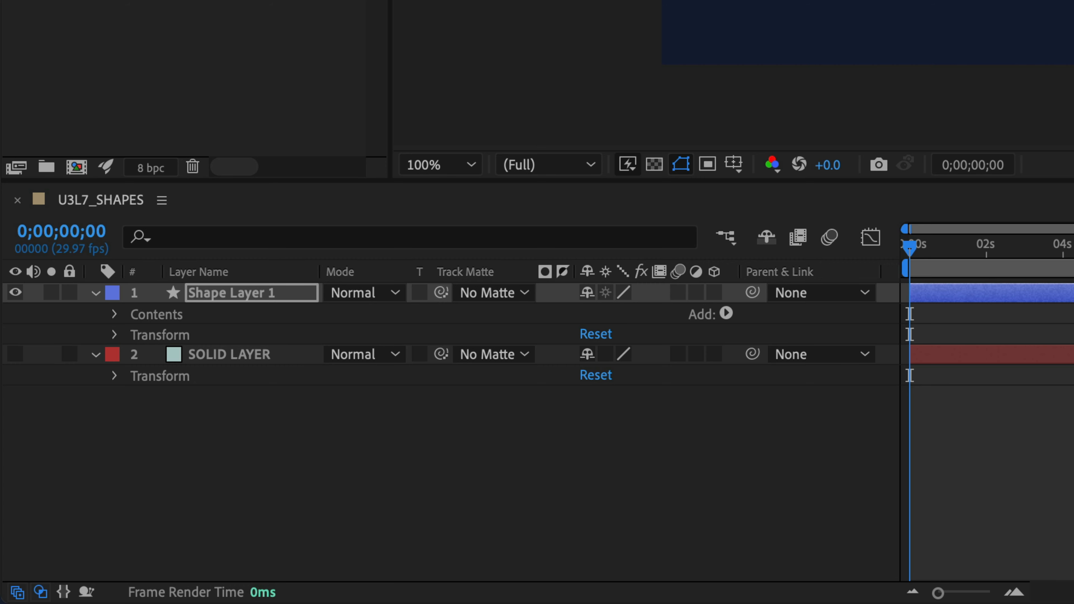
click(114, 311)
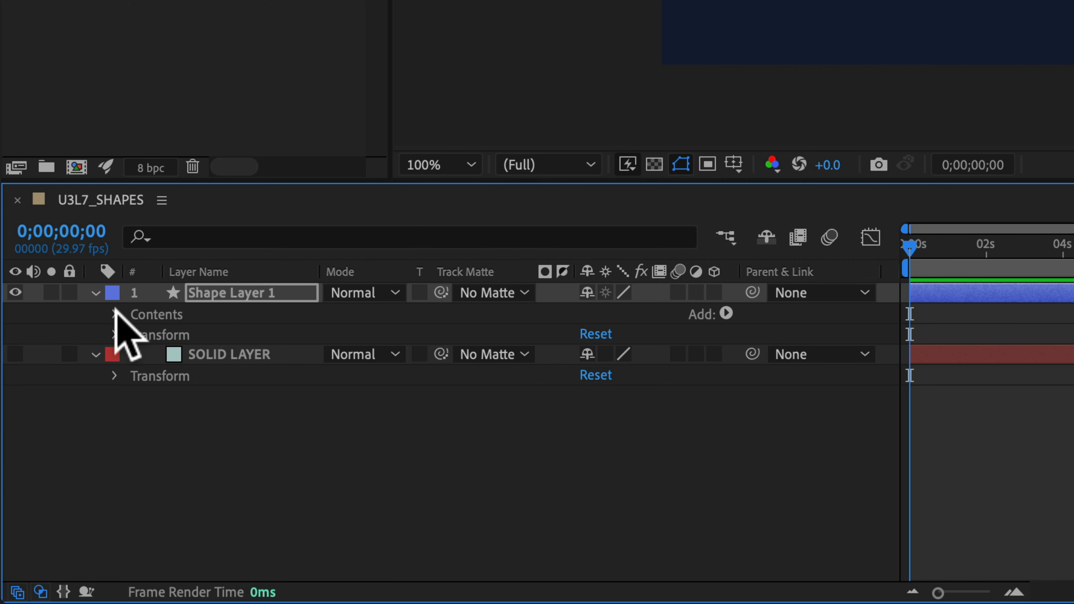
click(114, 313)
click(134, 336)
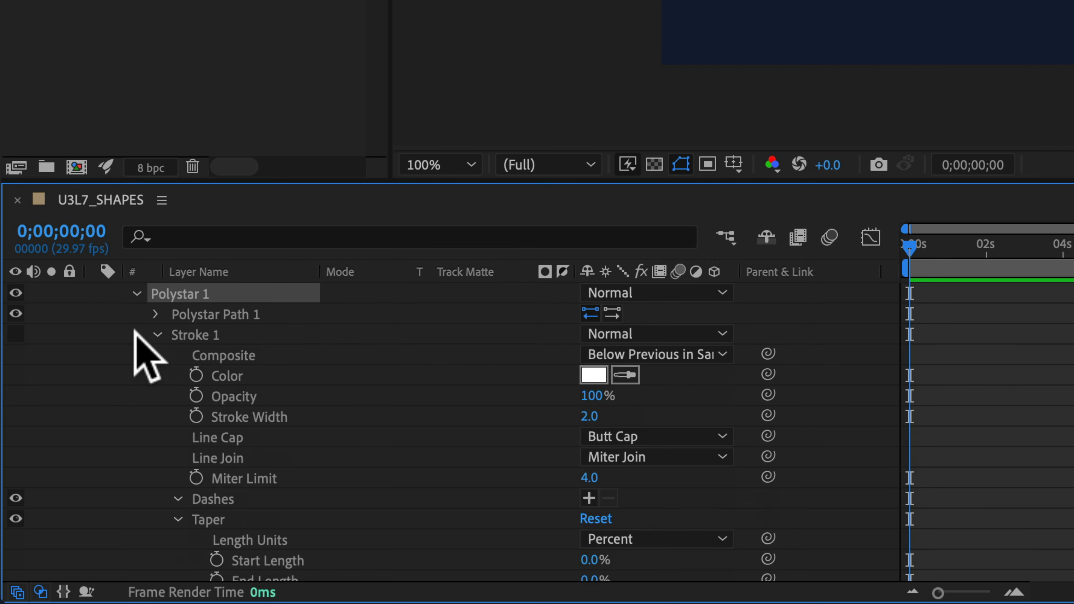
click(157, 335)
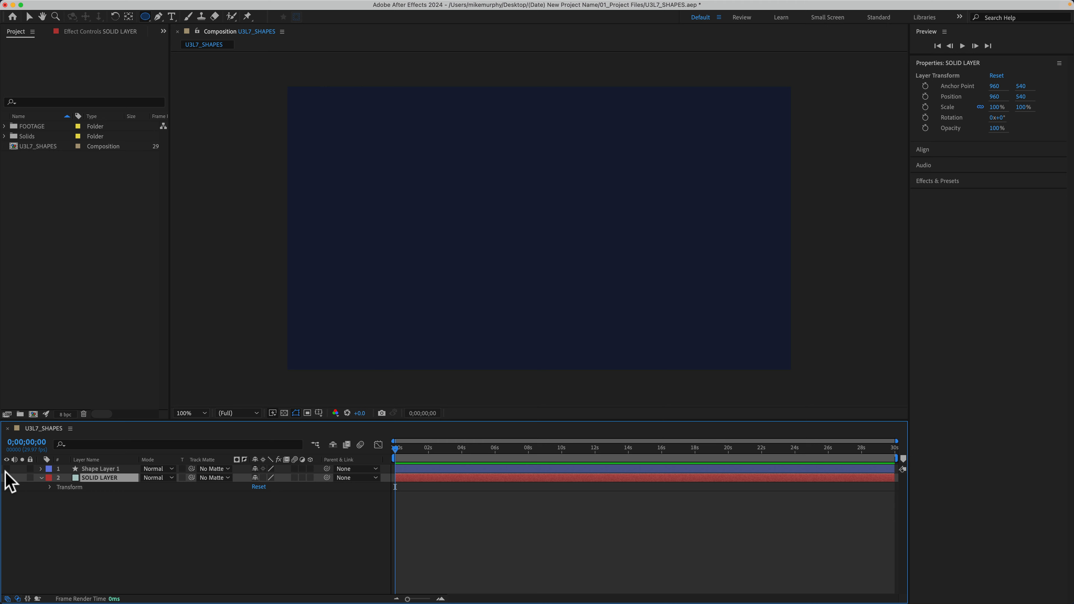
click(7, 469)
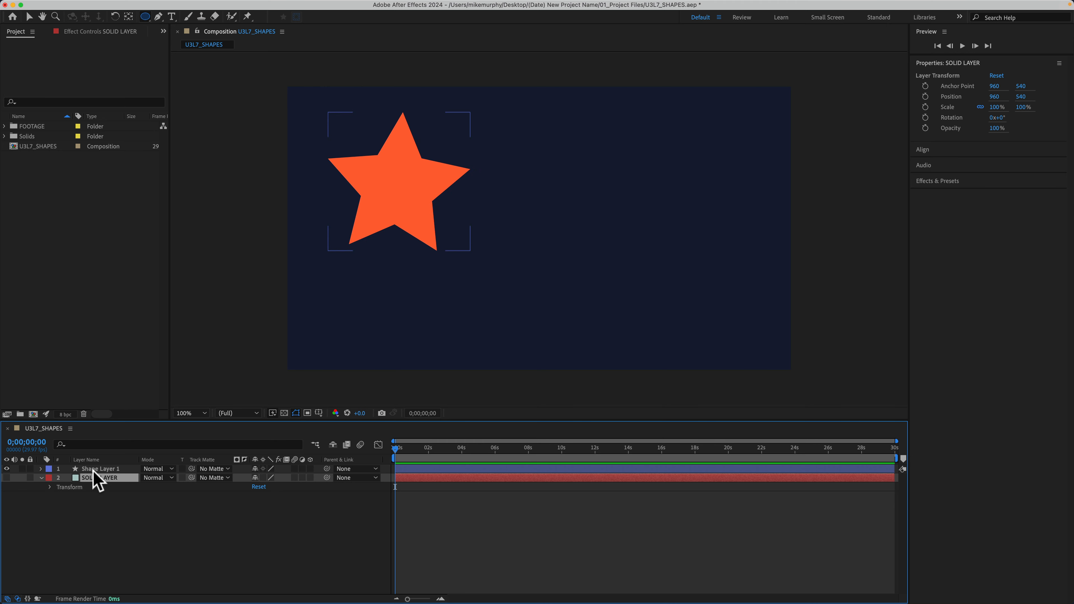
Draw a circle about 390 px wide overlapping the star on the same shape layer, and delete the circle and that layer.
click(109, 468)
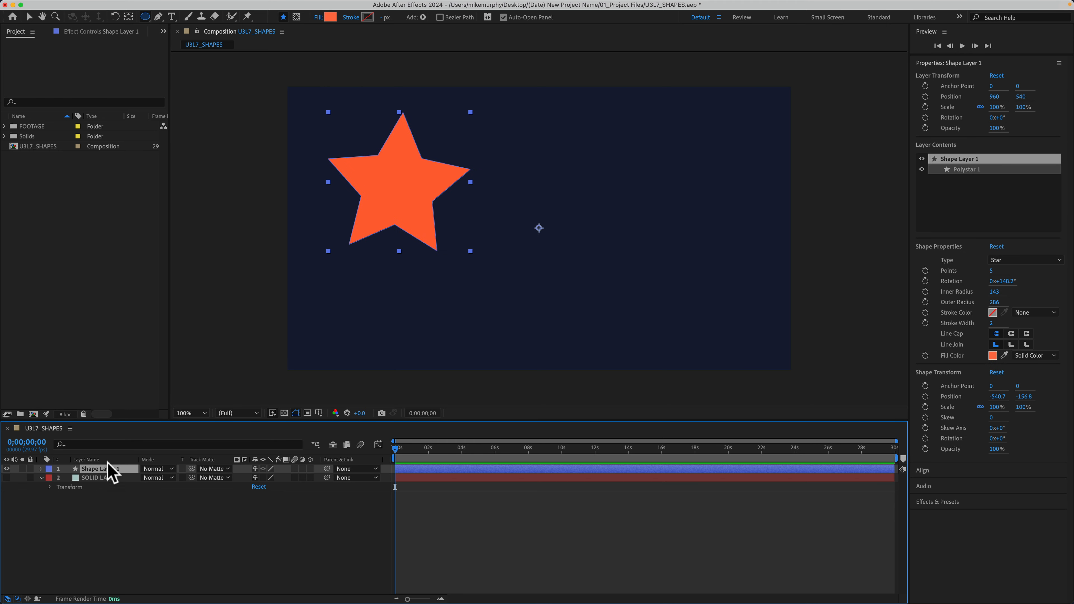
drag(144, 16, 198, 62)
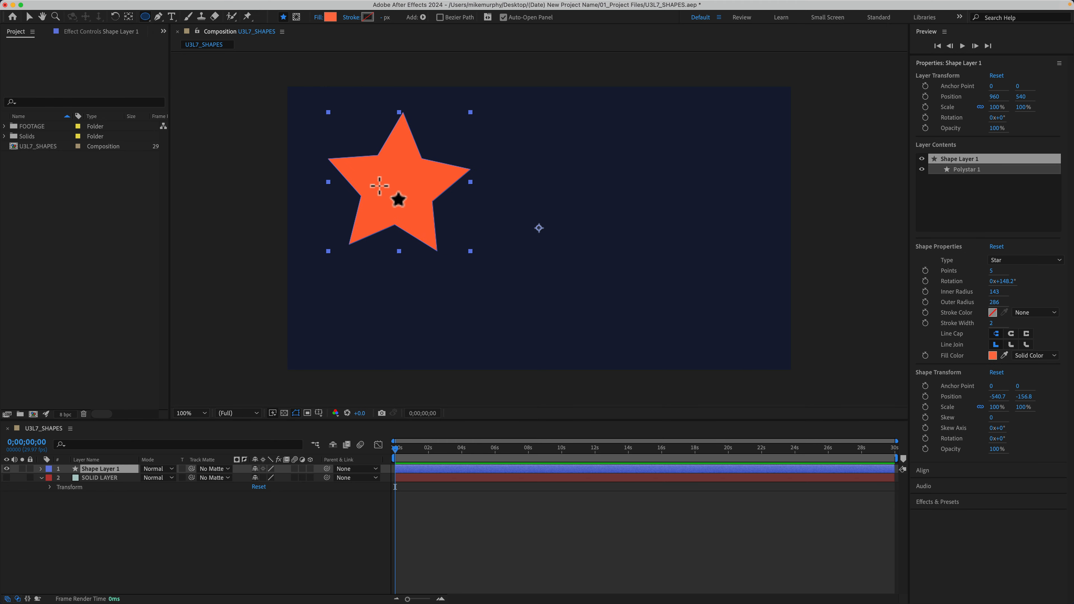
drag(379, 189, 481, 291)
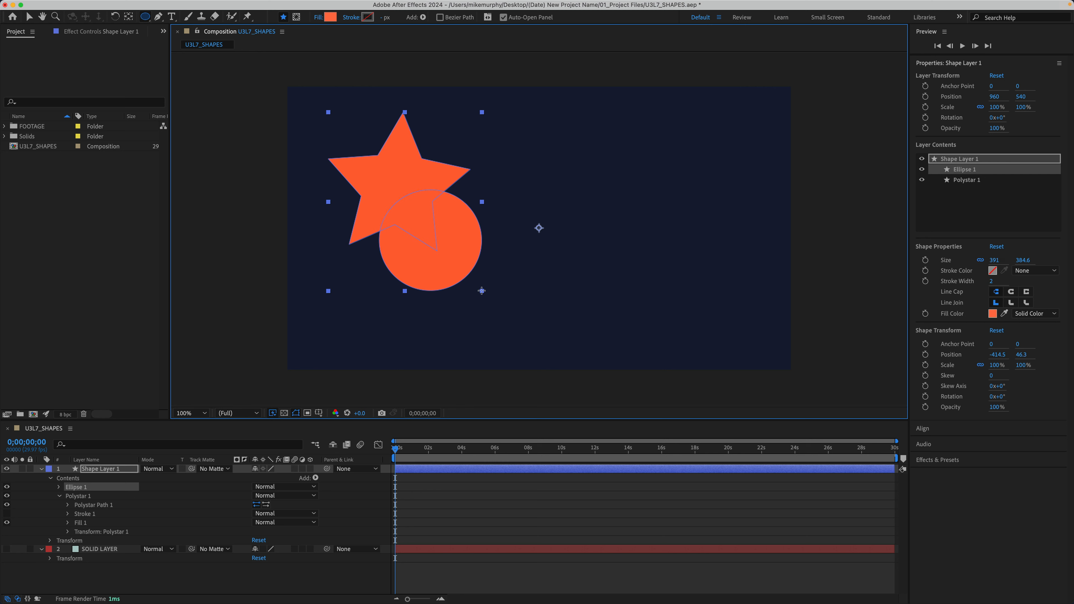
drag(481, 290, 481, 290)
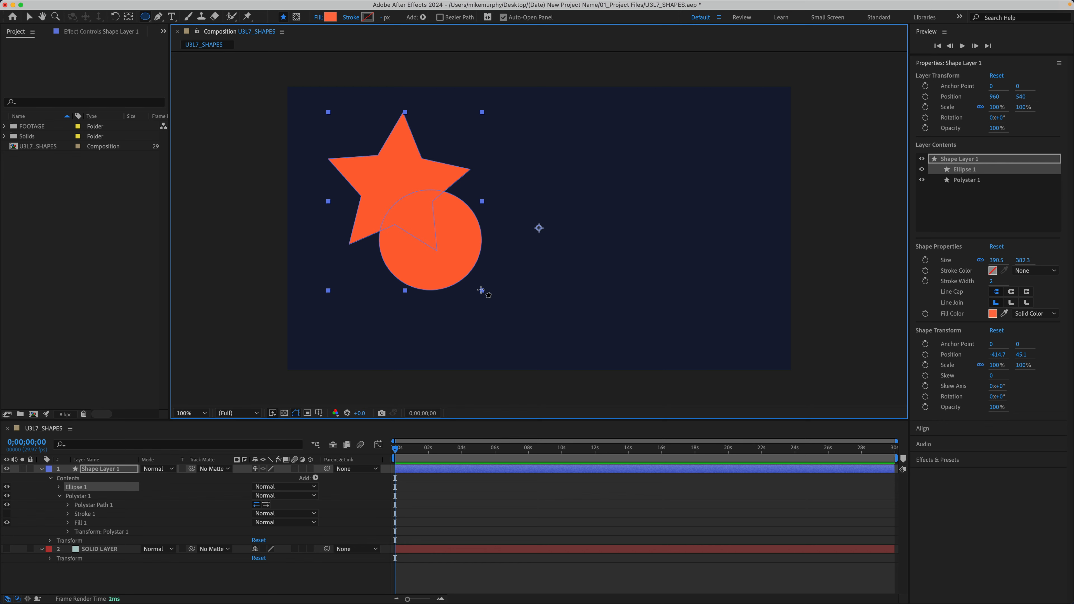
key(BackSpace)
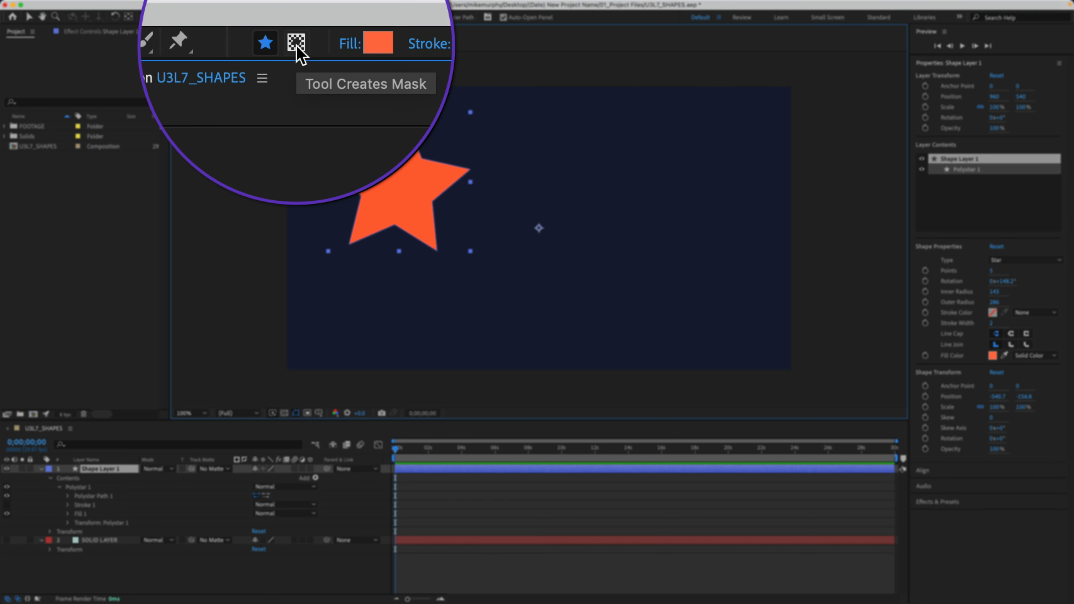
key(v)
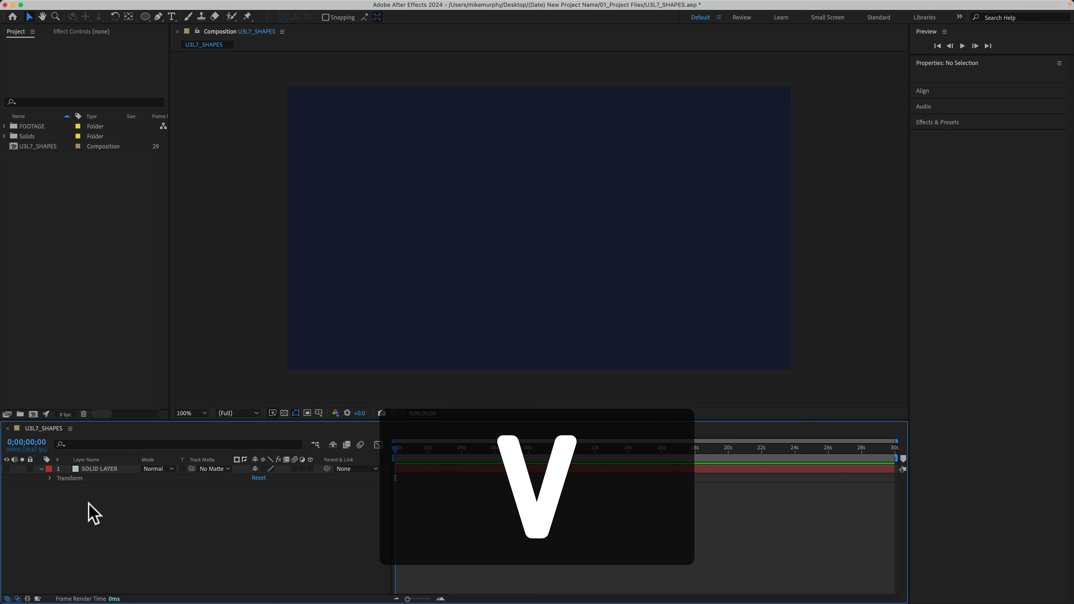
Draw a closed, straight-sided orange shape with eight vertices using the Pen tool, and delete its shape layer.
click(159, 17)
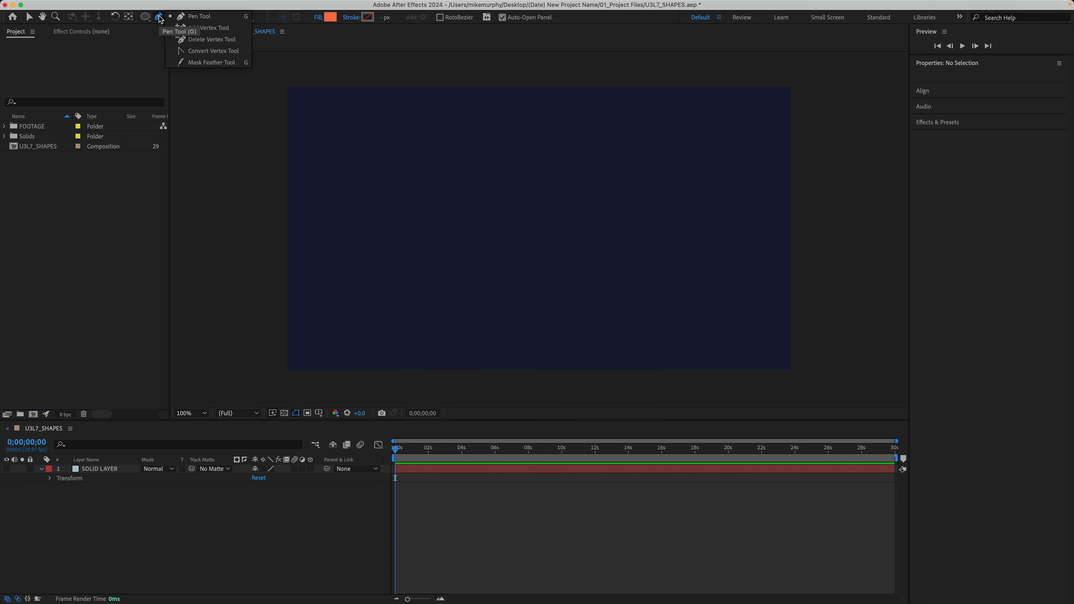
click(224, 16)
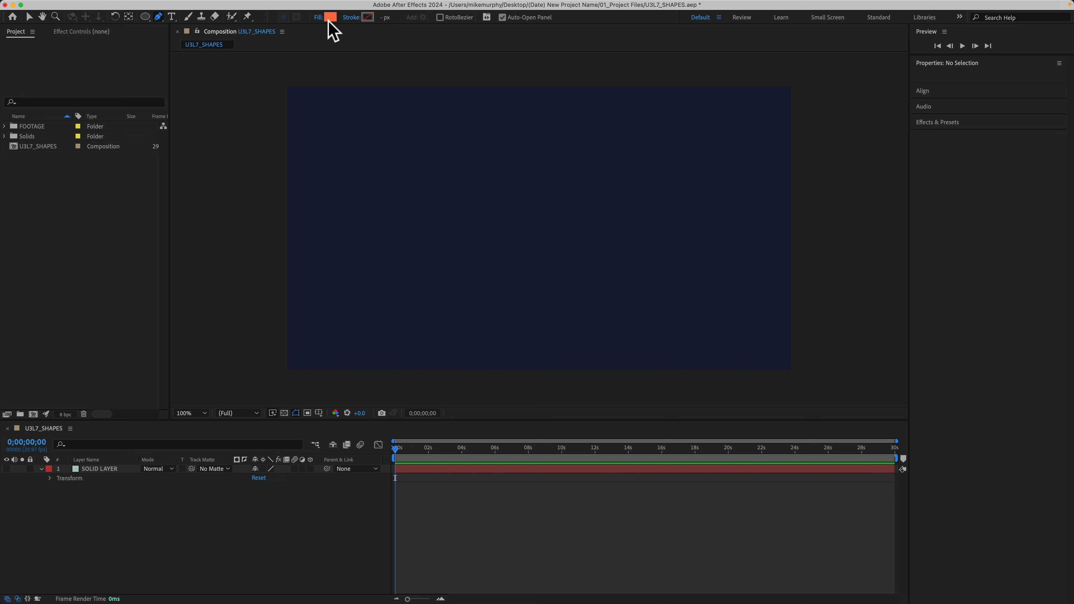
click(523, 149)
click(386, 218)
click(467, 330)
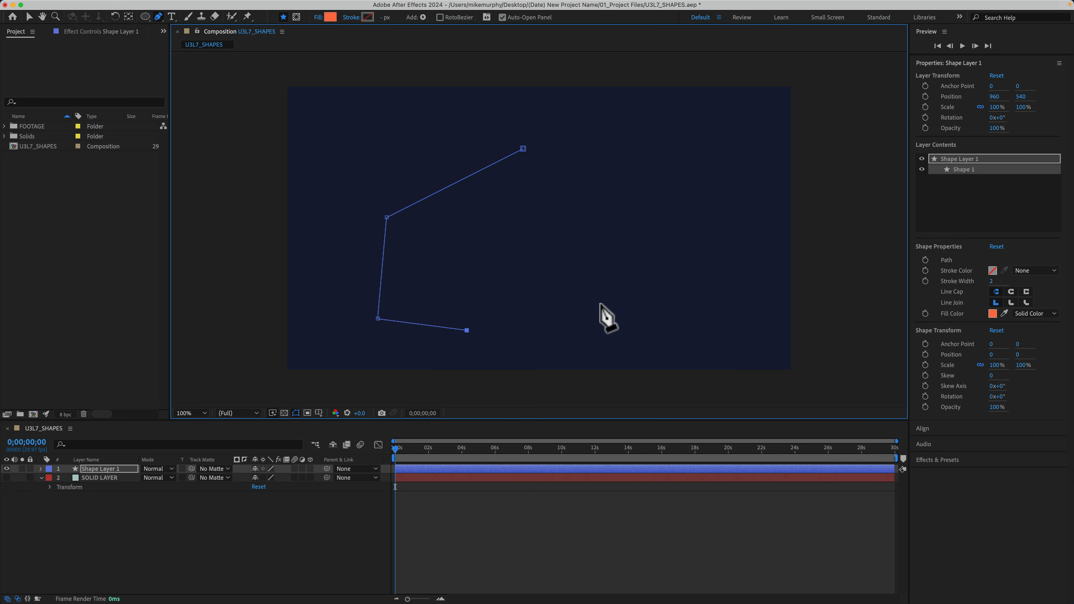
click(601, 304)
click(666, 264)
click(710, 184)
click(663, 131)
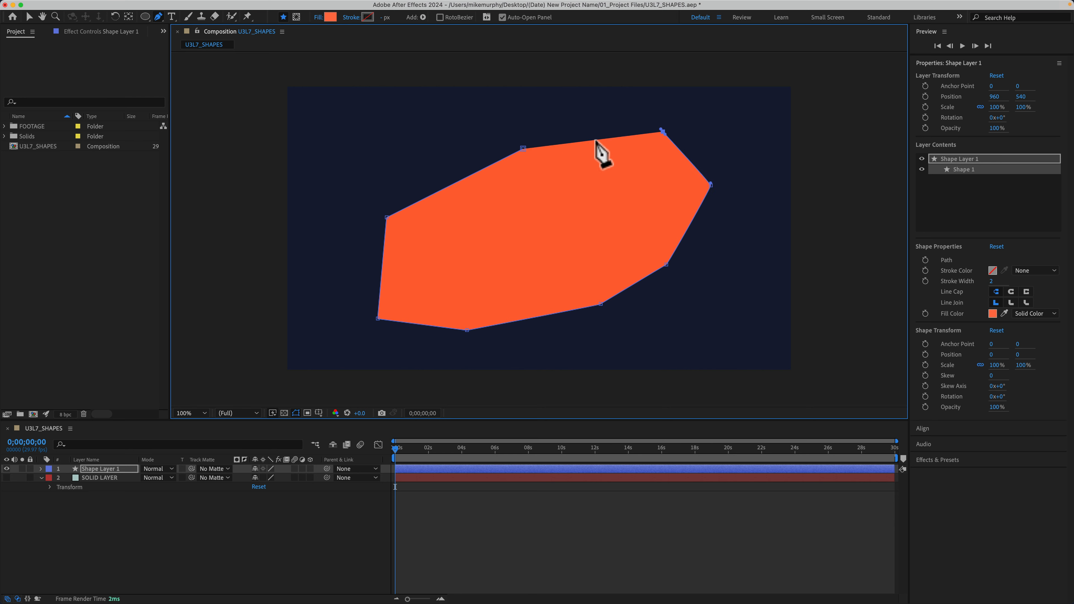
click(523, 148)
click(125, 469)
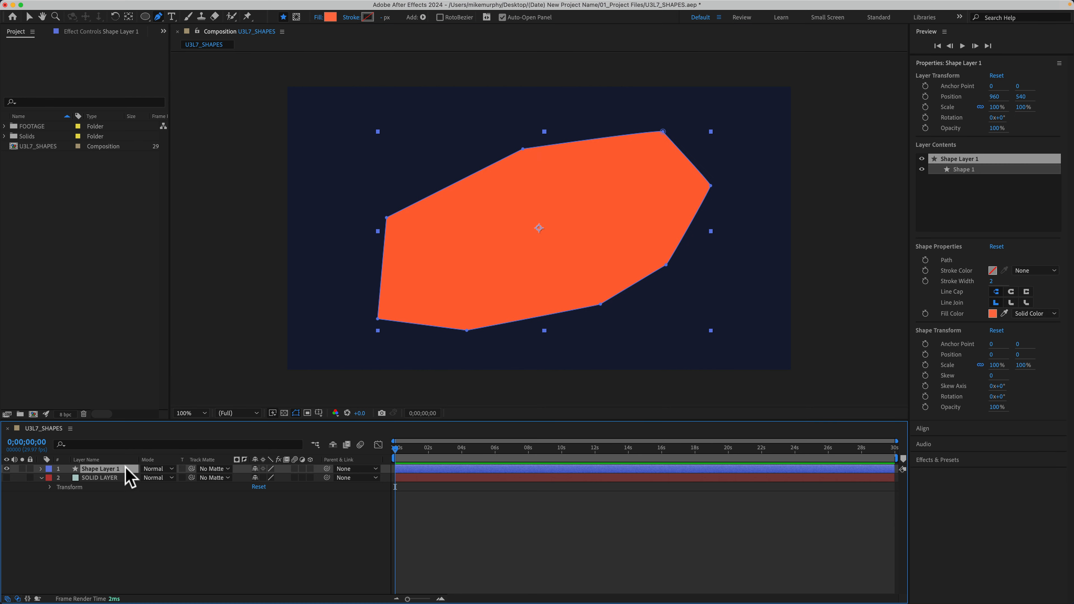
key(Delete)
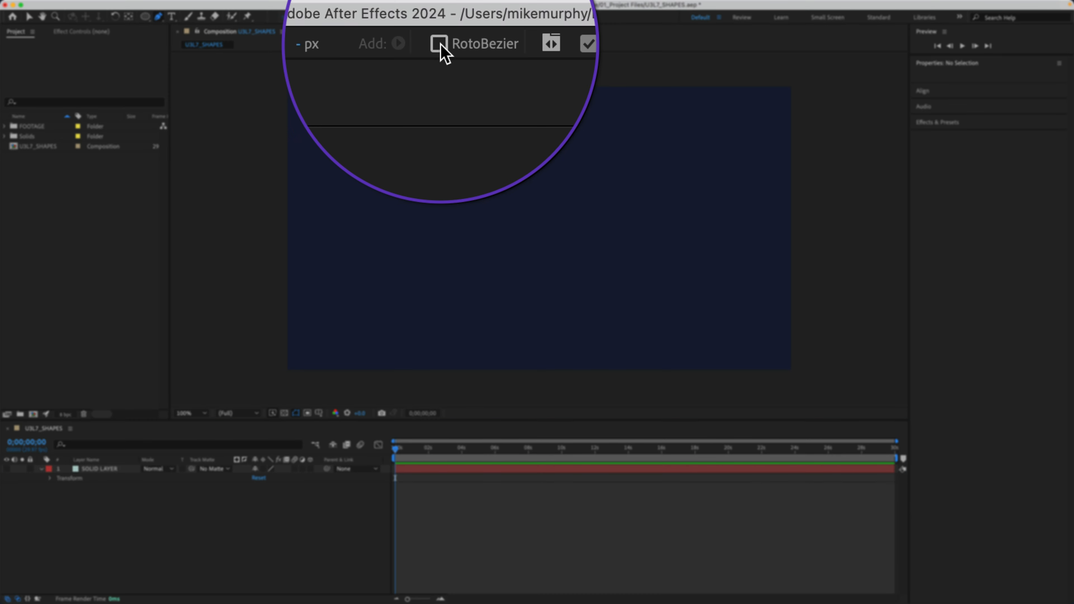
Draw a closed, smoothly curved orange shape with eight vertices using the Pen tool with RotoBezier enabled.
click(526, 162)
click(388, 185)
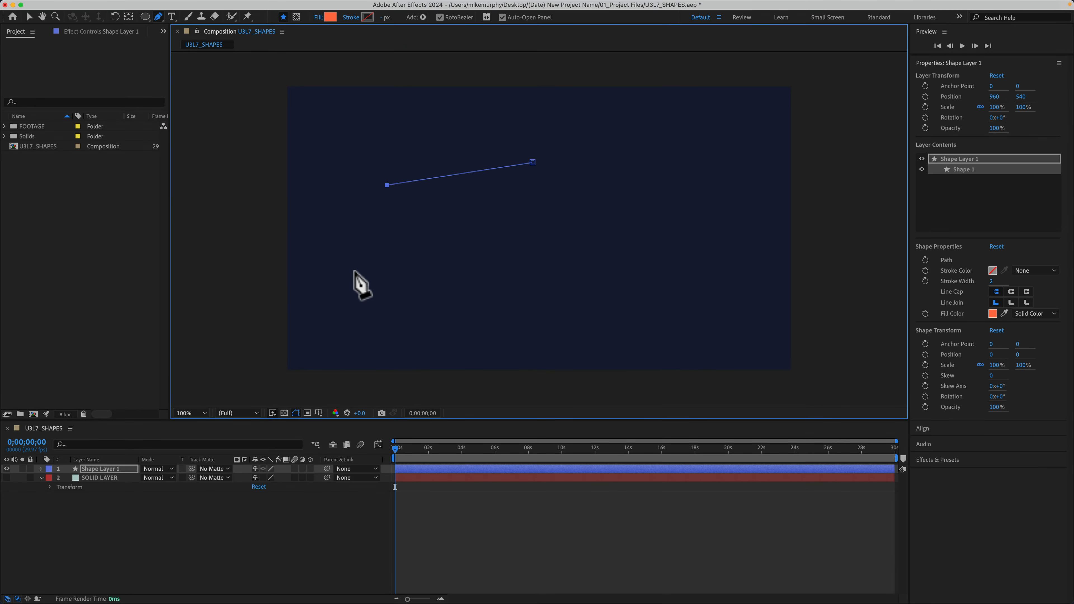
click(354, 273)
click(429, 326)
click(604, 316)
click(714, 244)
click(706, 130)
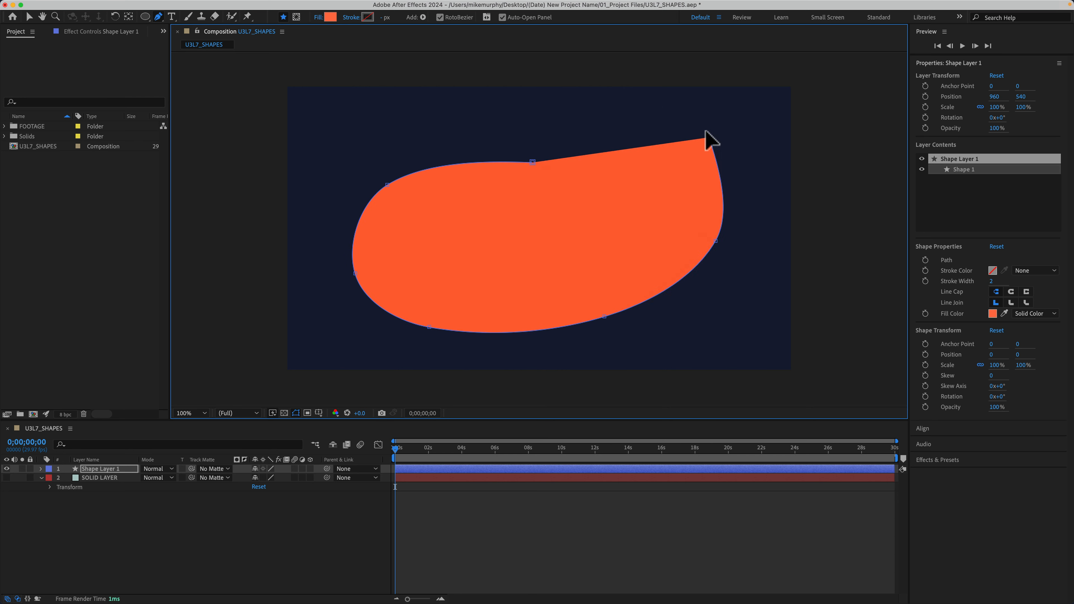
click(625, 97)
click(532, 163)
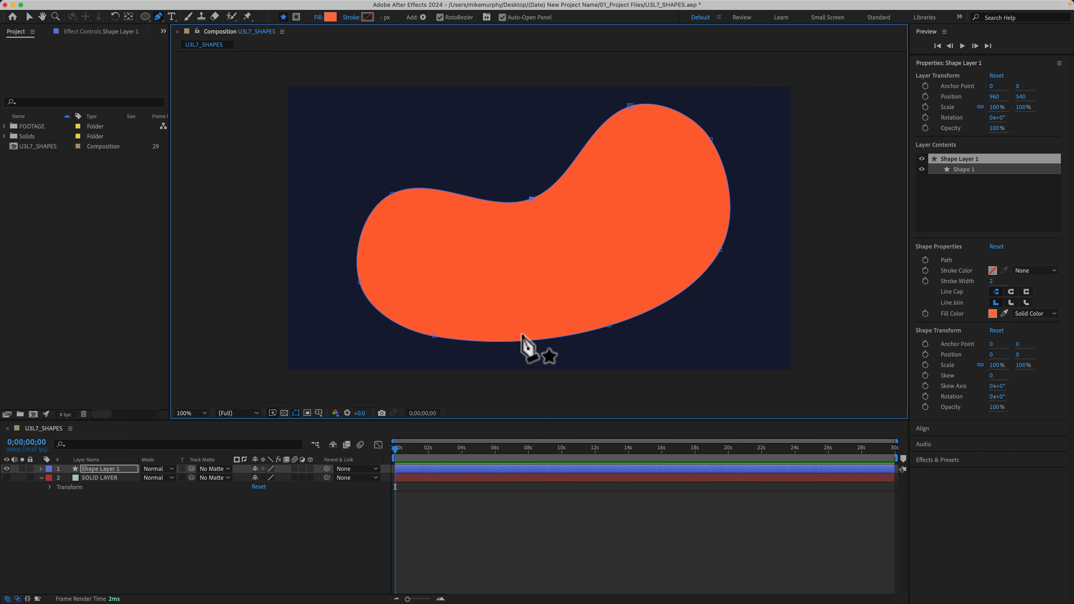
Nudge the vertex in the curved shape's upper dip slightly upward, and turn off RotoBezier for its path.
mouse_move(530, 195)
mouse_down()
mouse_move(485, 157)
mouse_move(506, 158)
mouse_move(543, 244)
mouse_move(559, 247)
mouse_move(535, 188)
mouse_up()
right_click(537, 191)
mouse_move(607, 208)
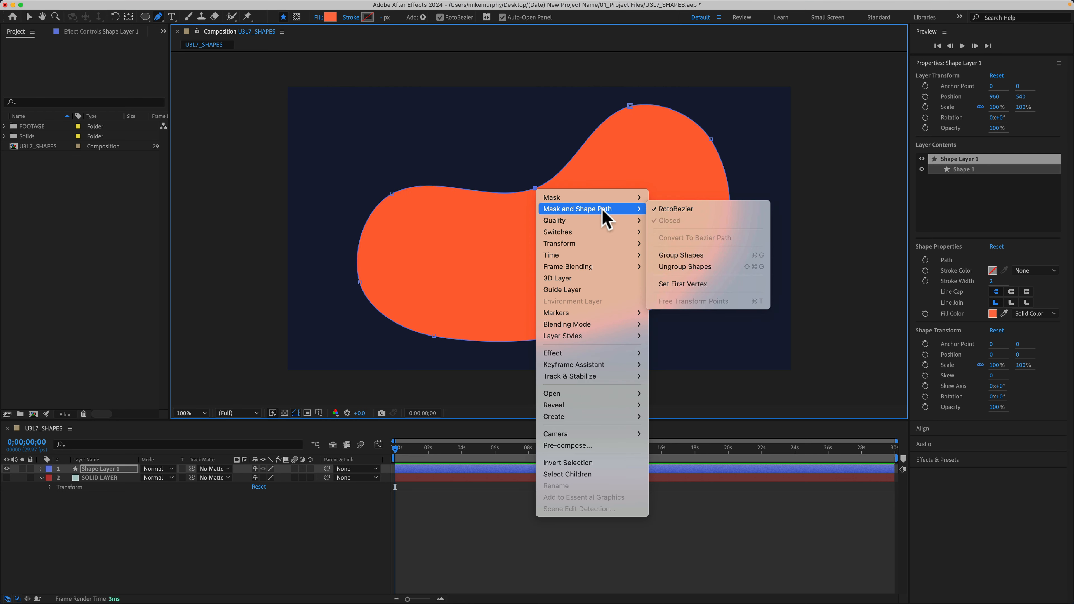
click(685, 208)
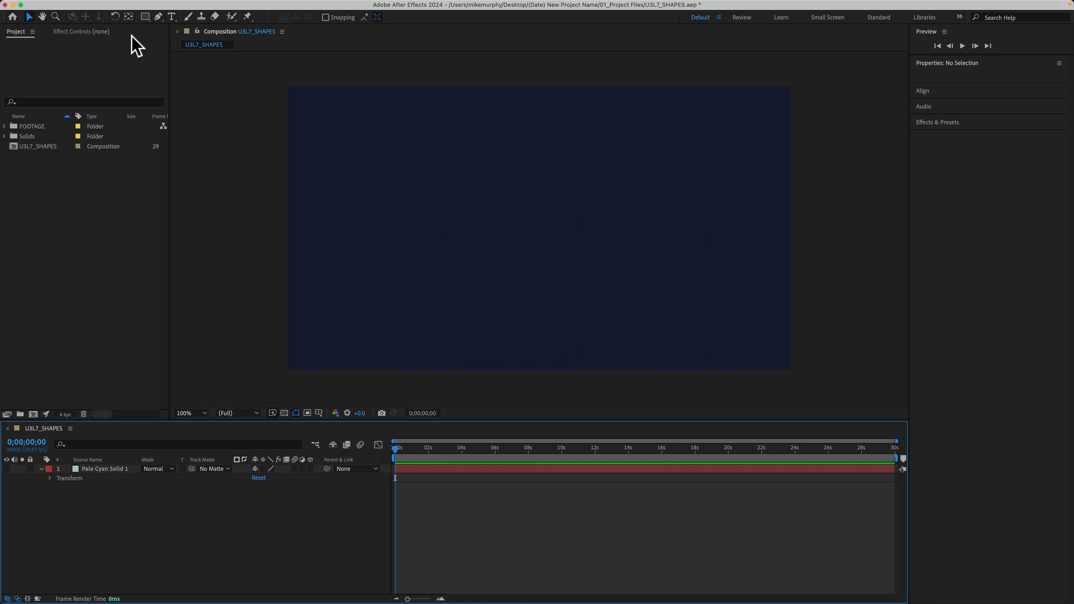
Draw an orange rectangle about 1895 by 1051 px over nearly the whole composition, and delete its shape layer.
click(145, 17)
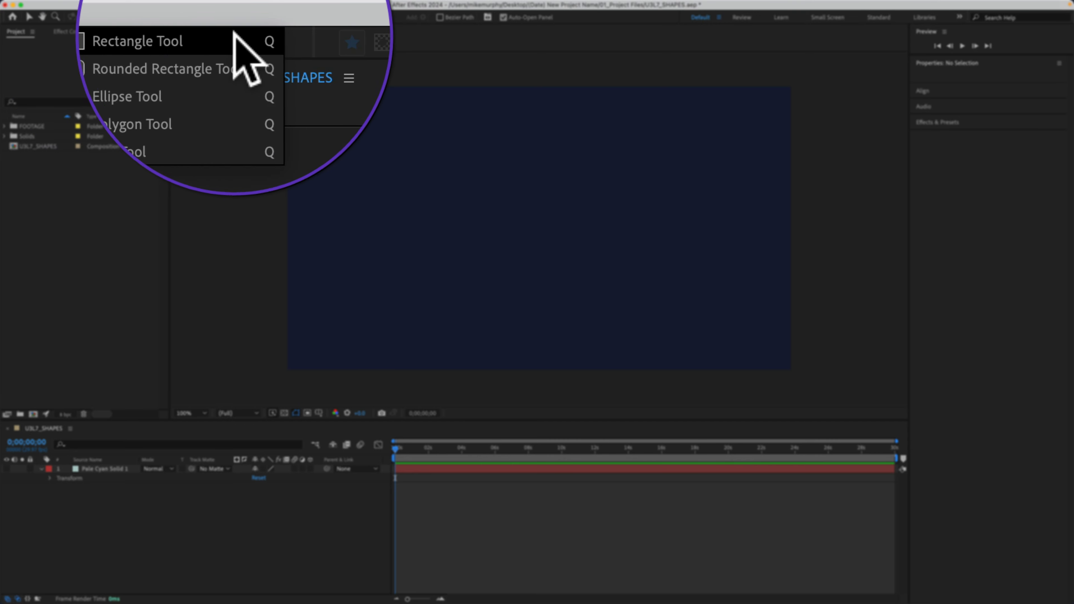
click(243, 18)
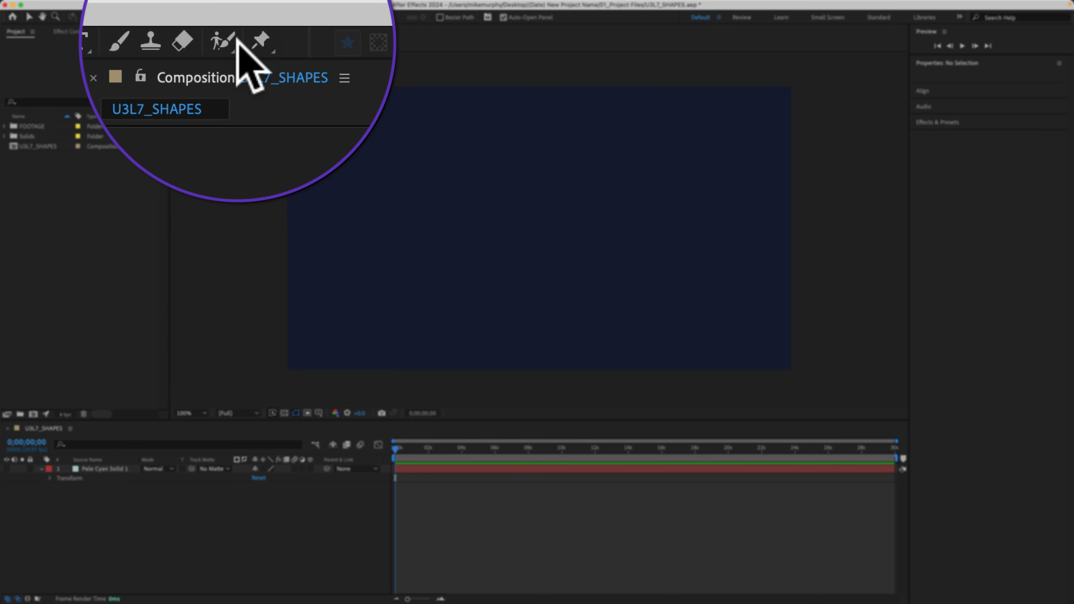
mouse_move(293, 89)
mouse_down()
mouse_move(659, 340)
mouse_move(790, 364)
mouse_up()
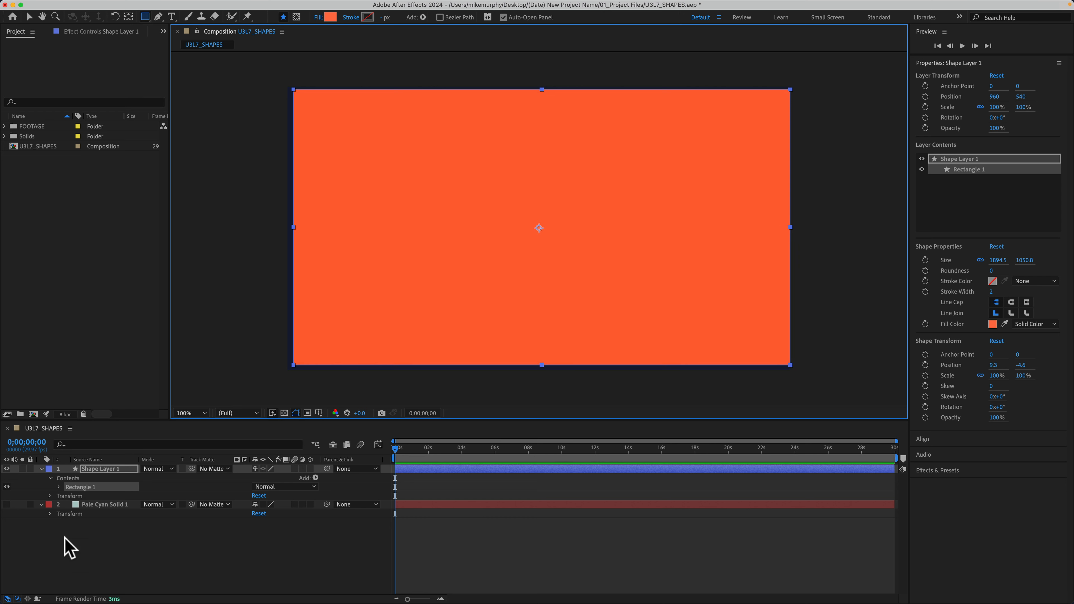
click(51, 552)
click(100, 469)
key(BackSpace)
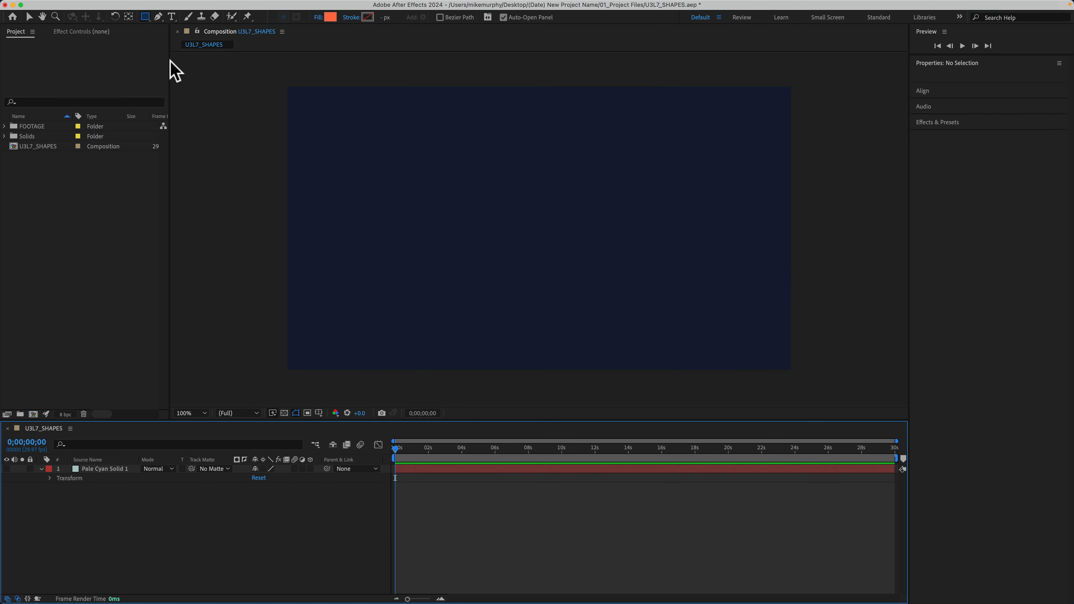
Create a 1920 by 1080 rectangle and a 1920 by 1080 ellipse that fill the composition, deleting each one.
double_click(144, 18)
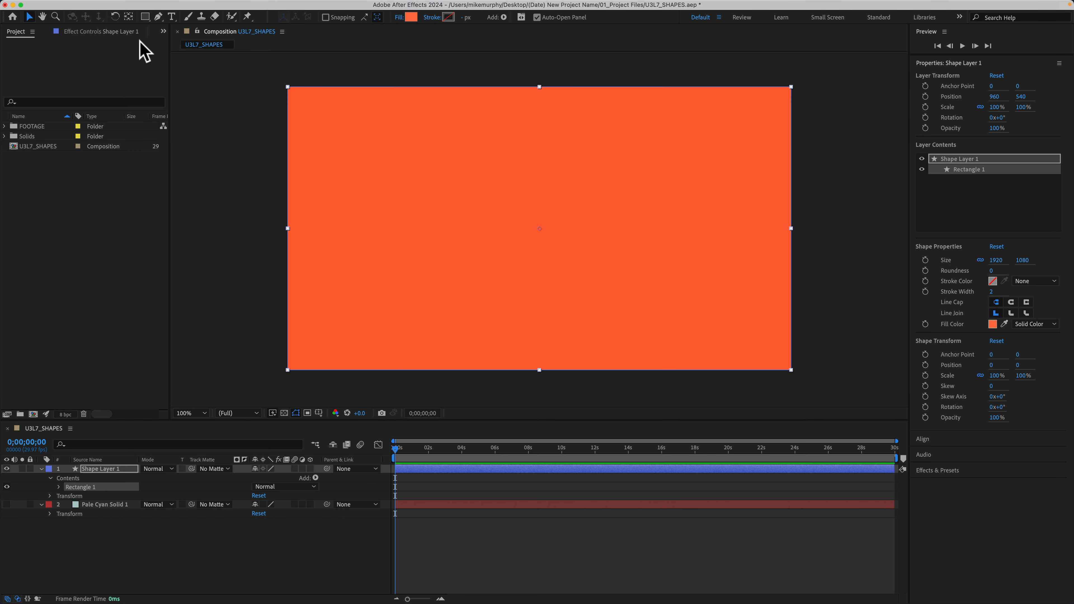
key(BackSpace)
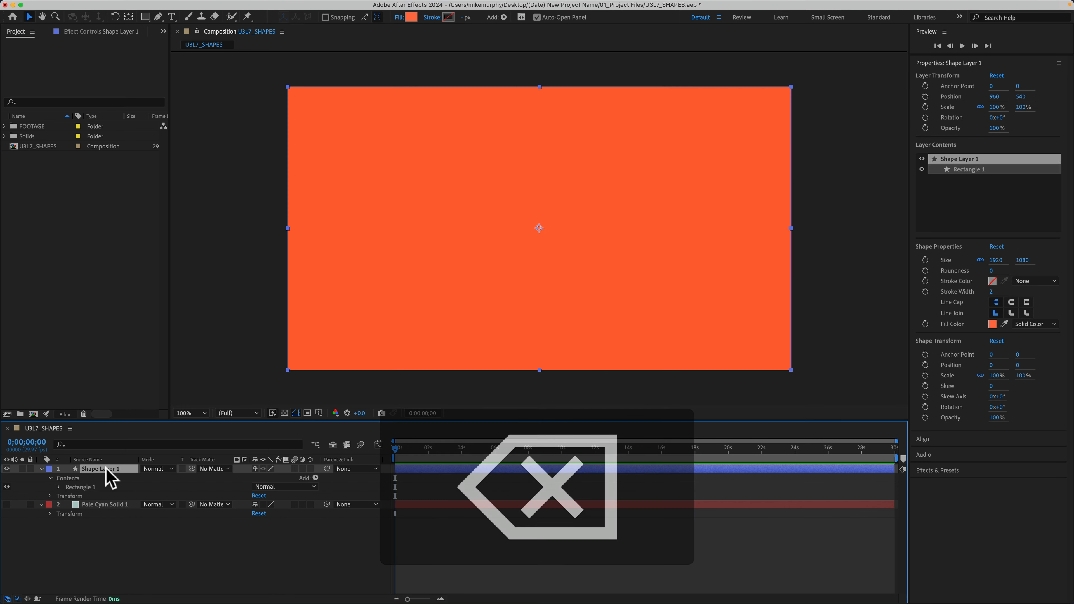
drag(145, 17, 191, 42)
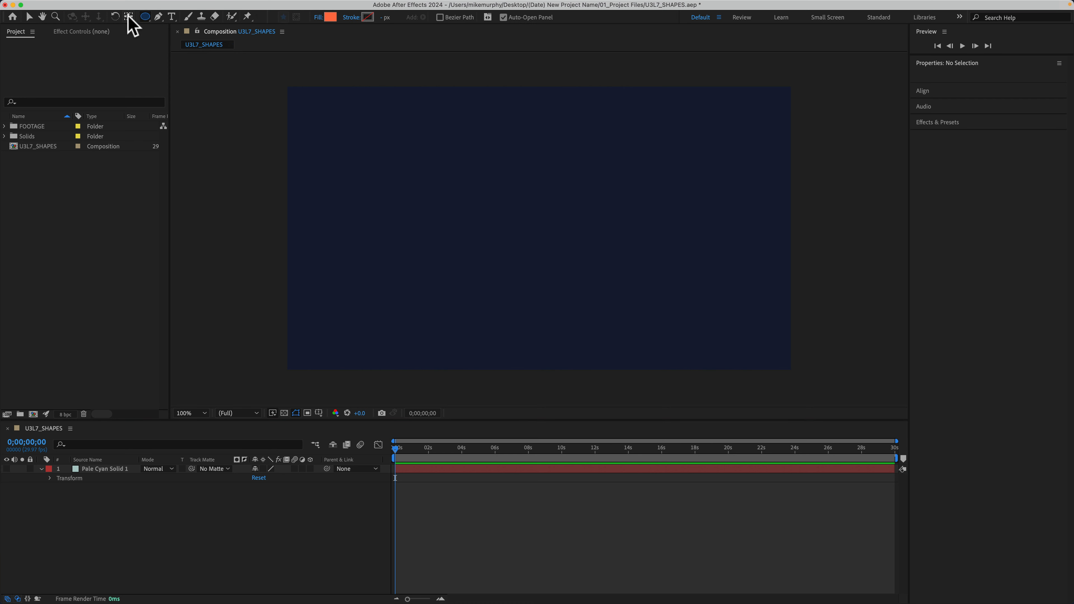
double_click(145, 17)
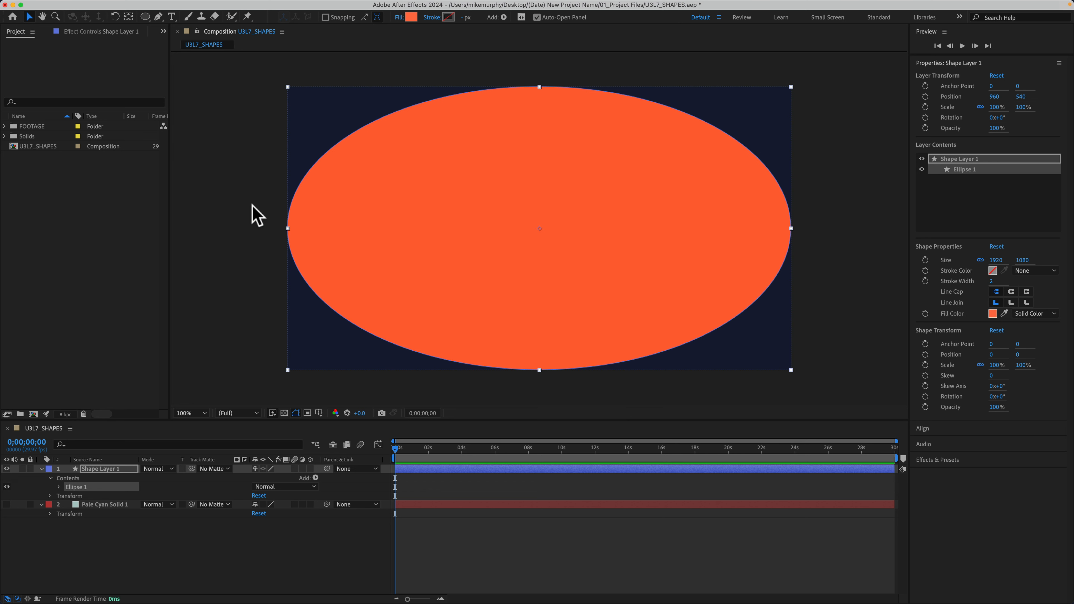
key(Delete)
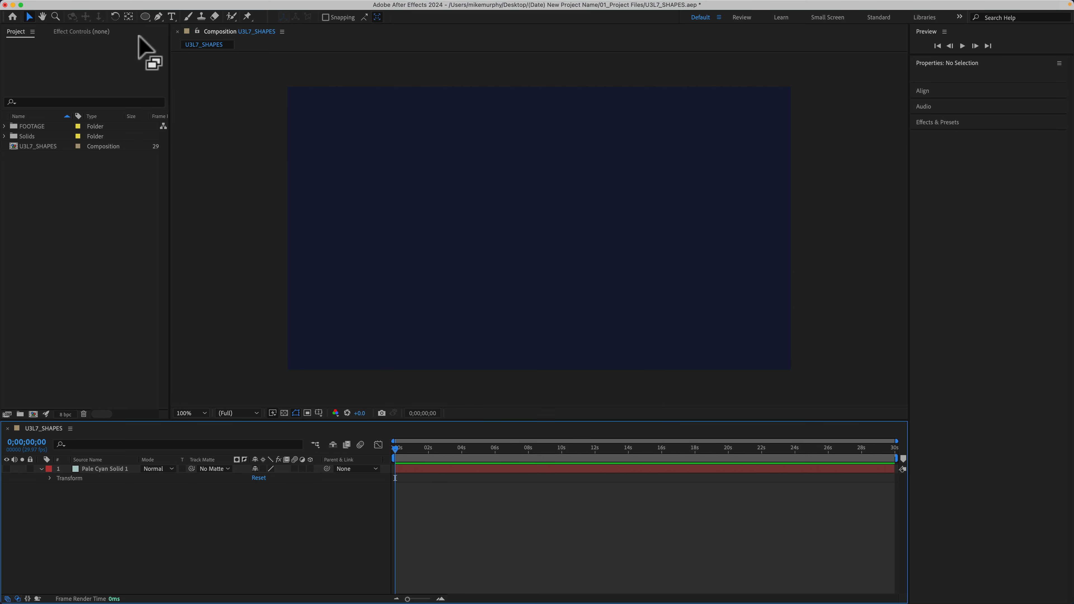
Create a centered 1080 px circle that fills the composition's height, and delete its shape layer.
key(shift)
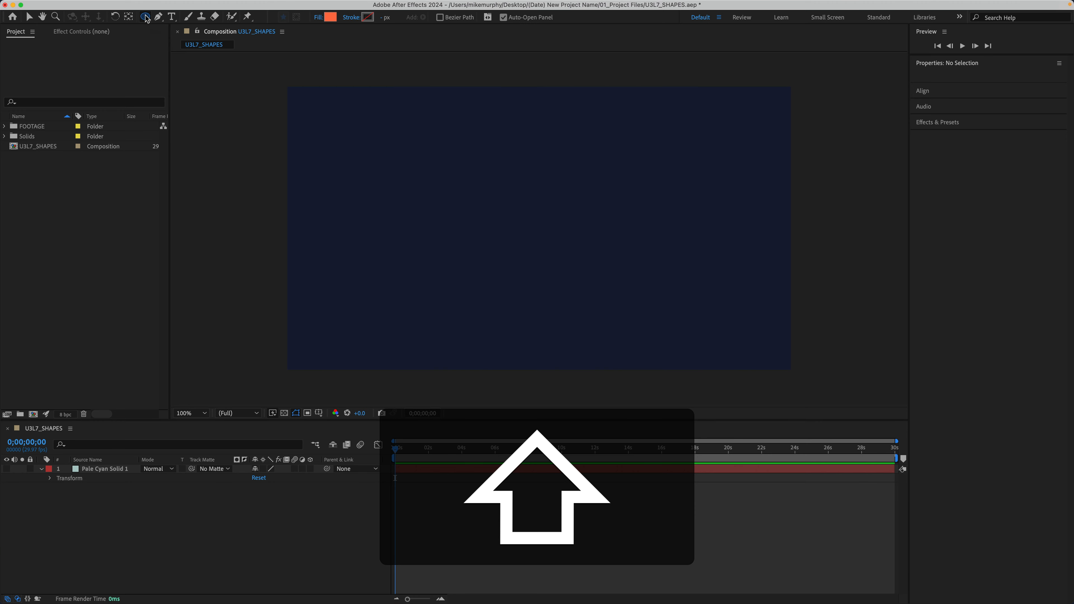
shift+double_click(145, 17)
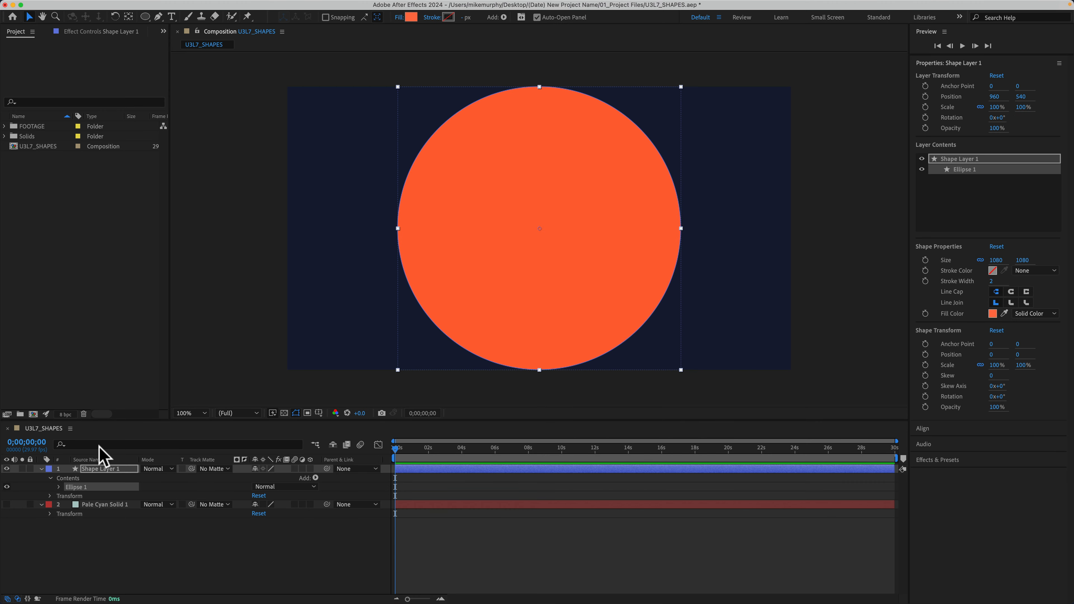
click(100, 469)
key(BackSpace)
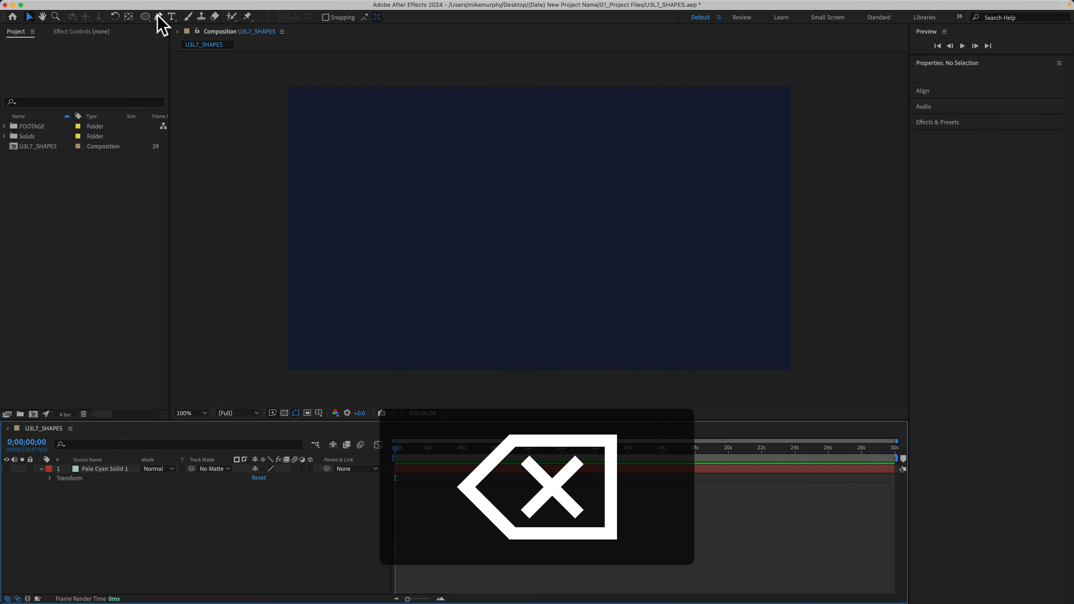
Create a centered 1080 px square that fills the composition's height, and delete the square.
drag(148, 18, 194, 19)
key(shift)
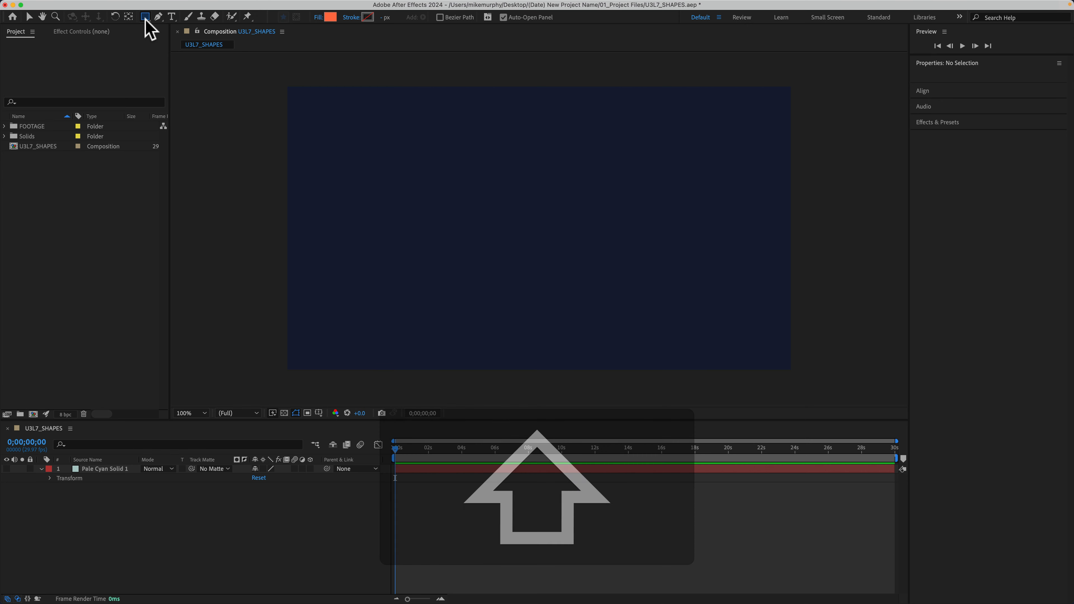
shift+double_click(147, 19)
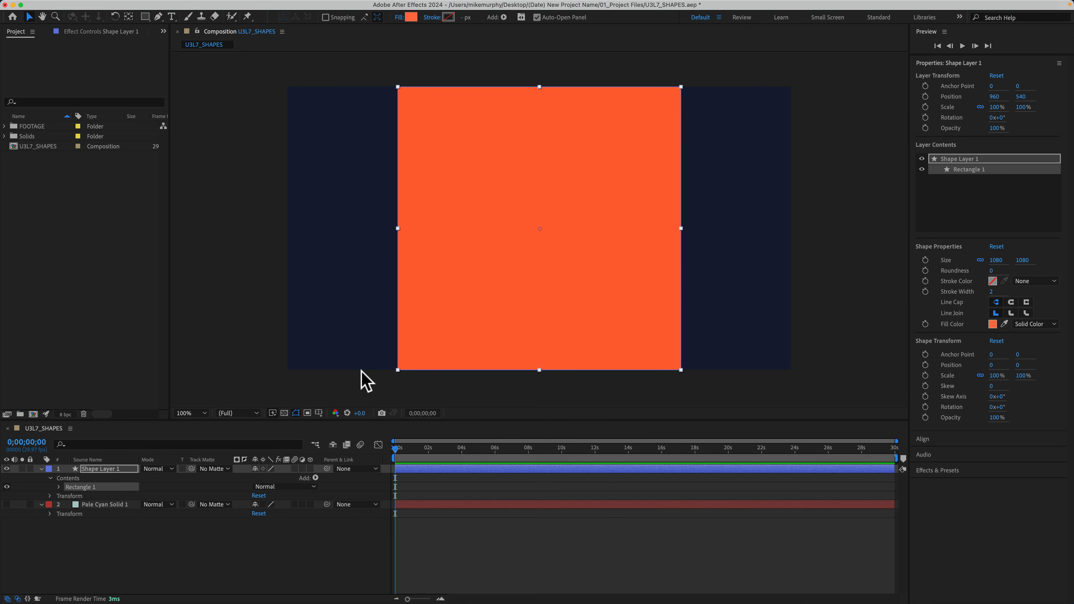
key(Delete)
Draw a square about 630 px wide on the empty shape layer and a circle to its right.
click(145, 18)
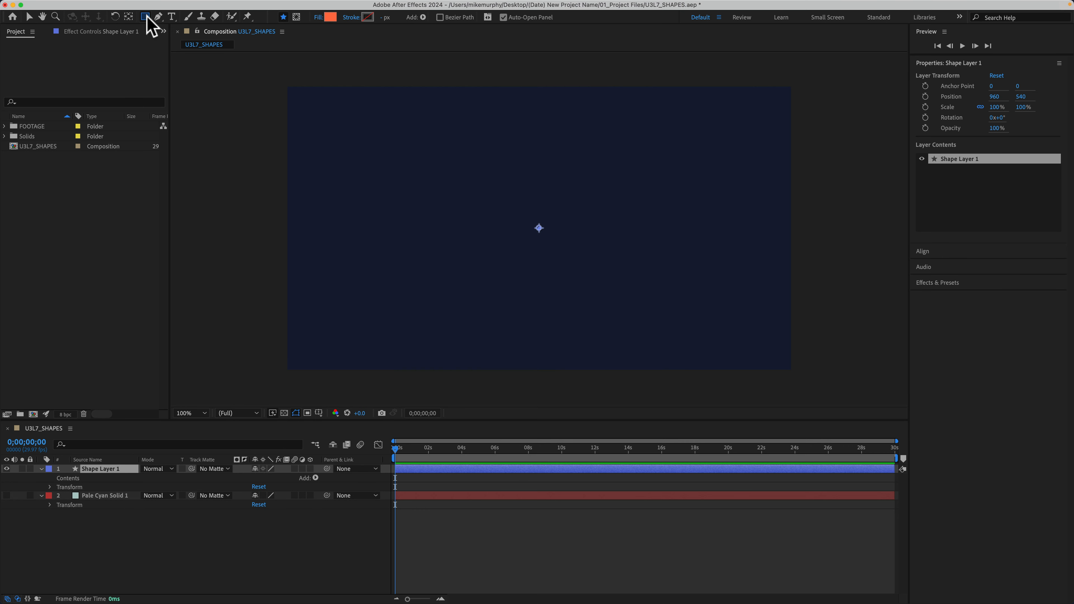
drag(147, 18, 180, 19)
mouse_move(395, 139)
mouse_down()
mouse_move(546, 196)
mouse_move(560, 220)
mouse_up()
key(shift)
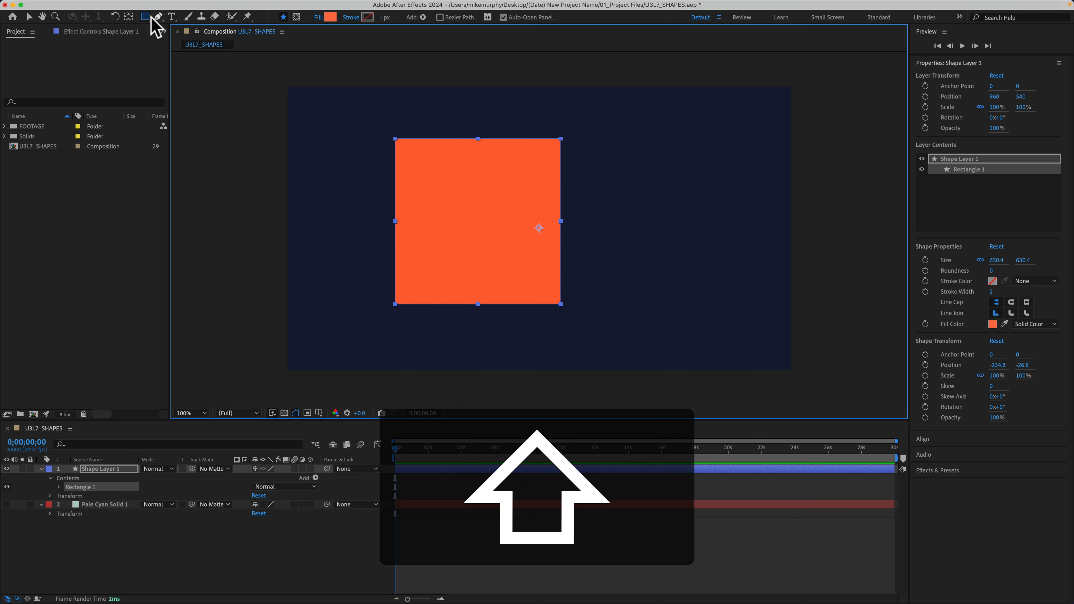
drag(149, 19, 174, 59)
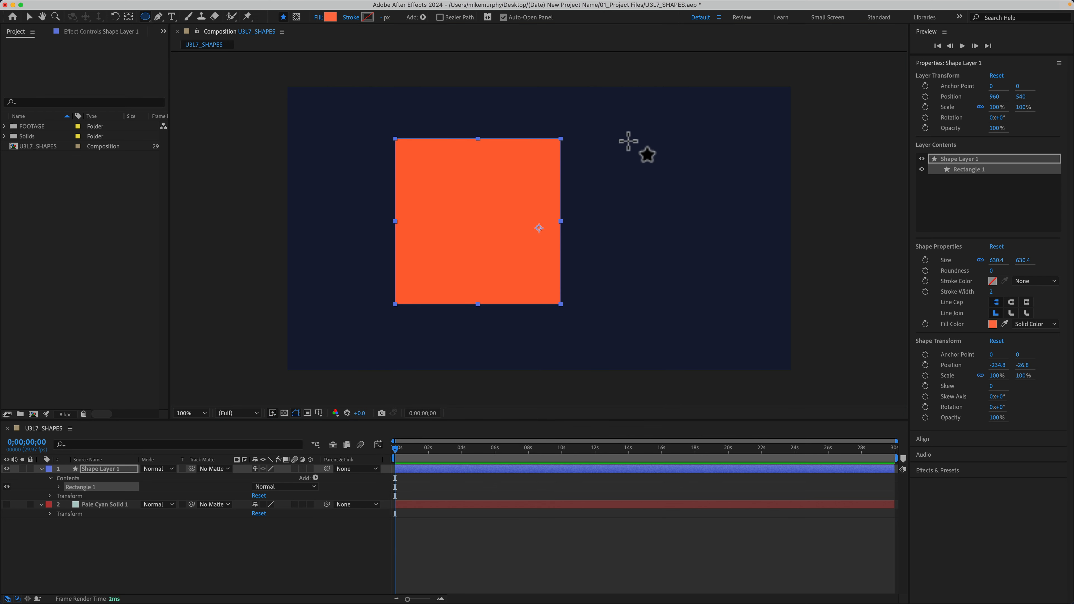
drag(611, 137, 772, 314)
key(shift)
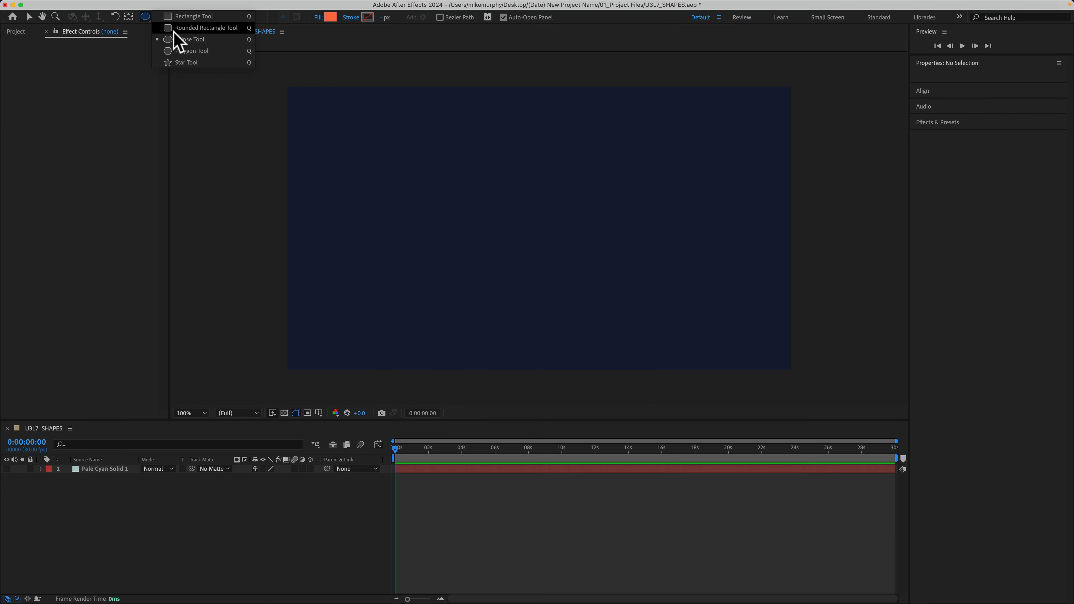
Draw an orange circle about 560 px wide in the composition's upper-left area, repositioning it while drawing.
drag(173, 31, 179, 39)
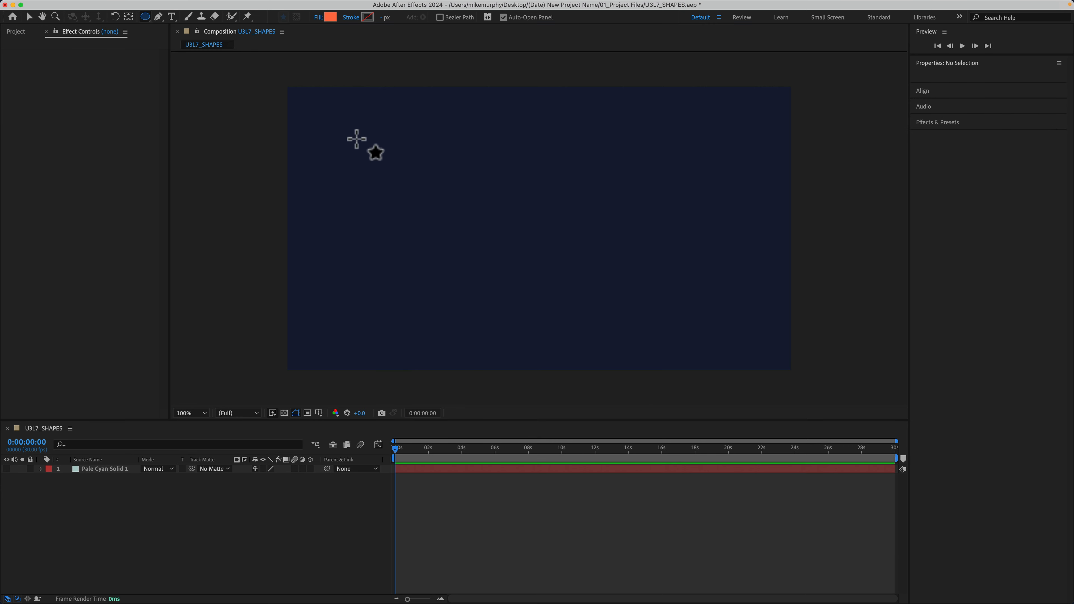
mouse_move(356, 139)
mouse_down()
mouse_move(503, 278)
mouse_move(462, 244)
mouse_up()
key(shift)
key(space)
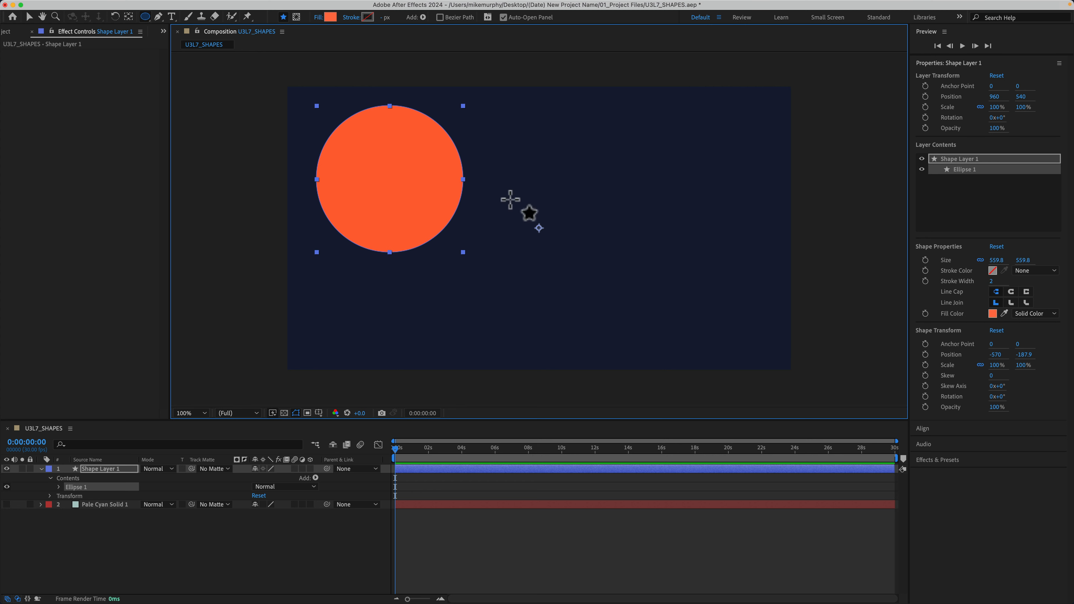
Move the circle layer's anchor point to about -16, 40 with the Pan Behind tool.
click(129, 16)
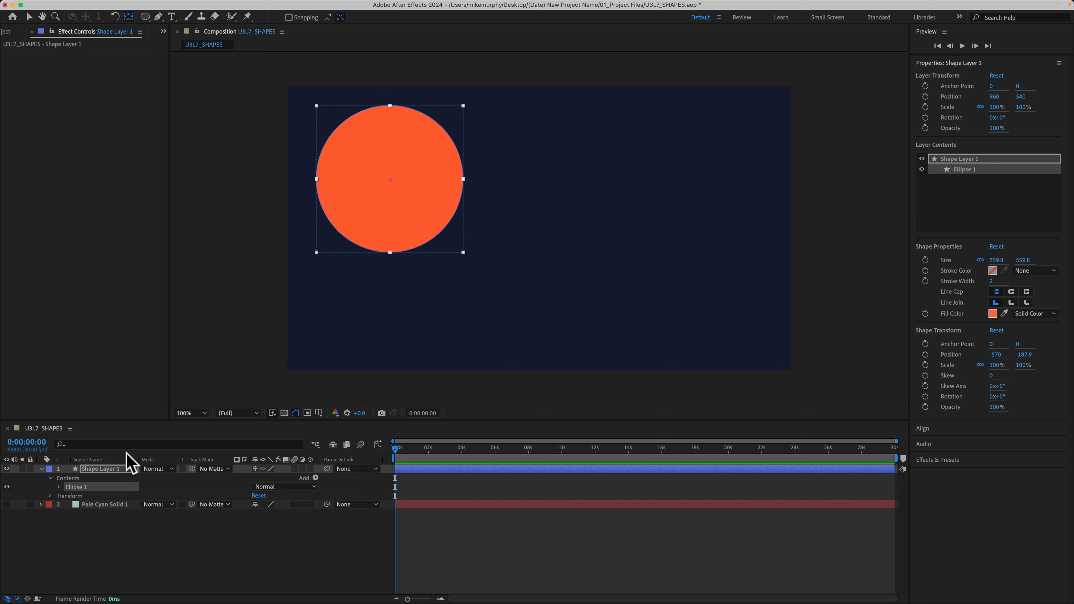
click(98, 469)
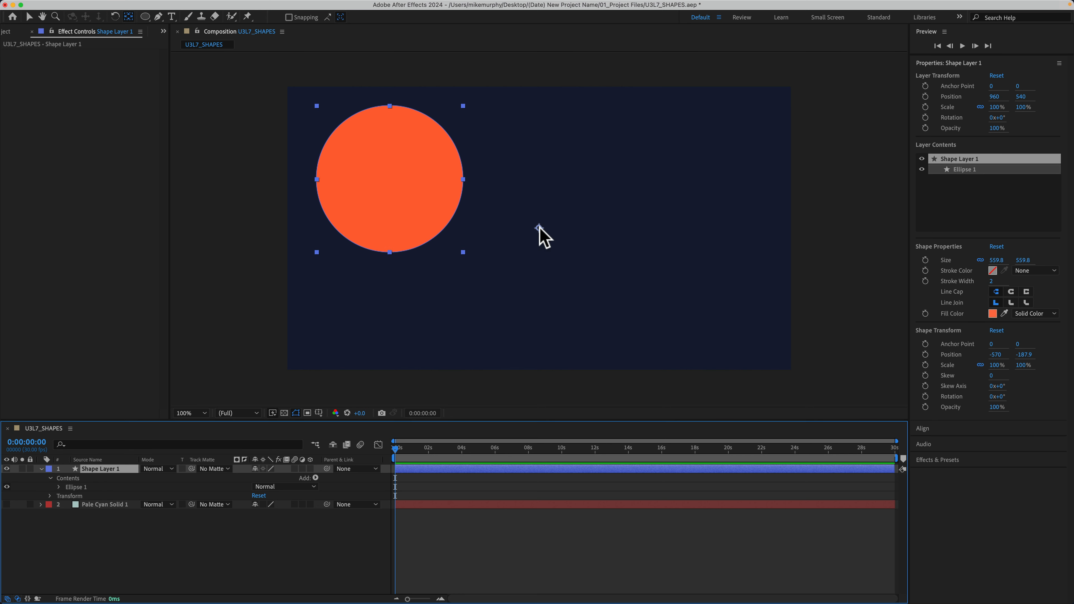
drag(538, 227, 454, 209)
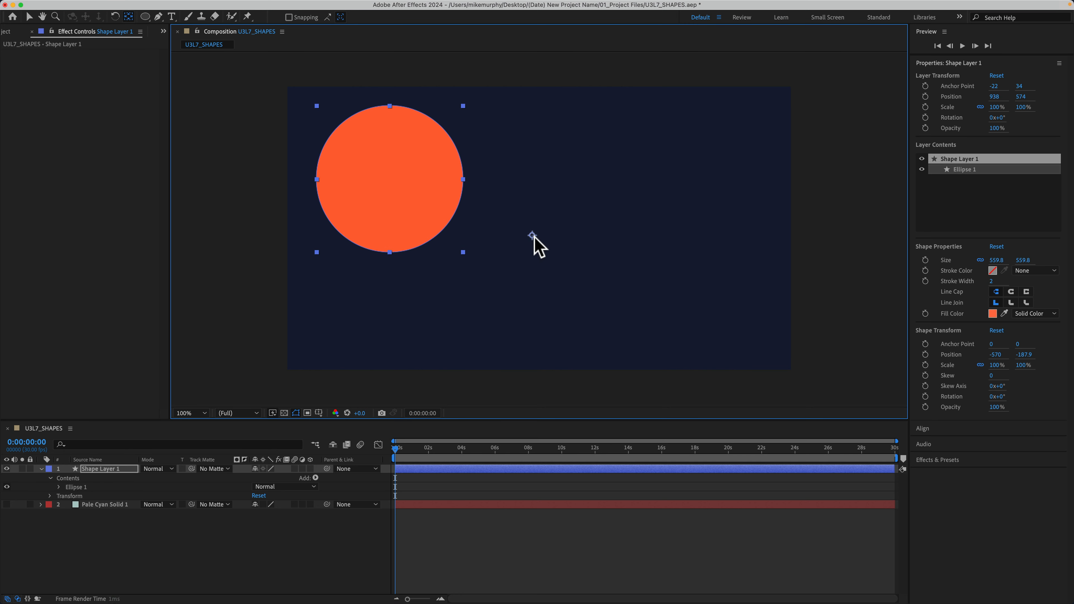
drag(533, 237, 535, 239)
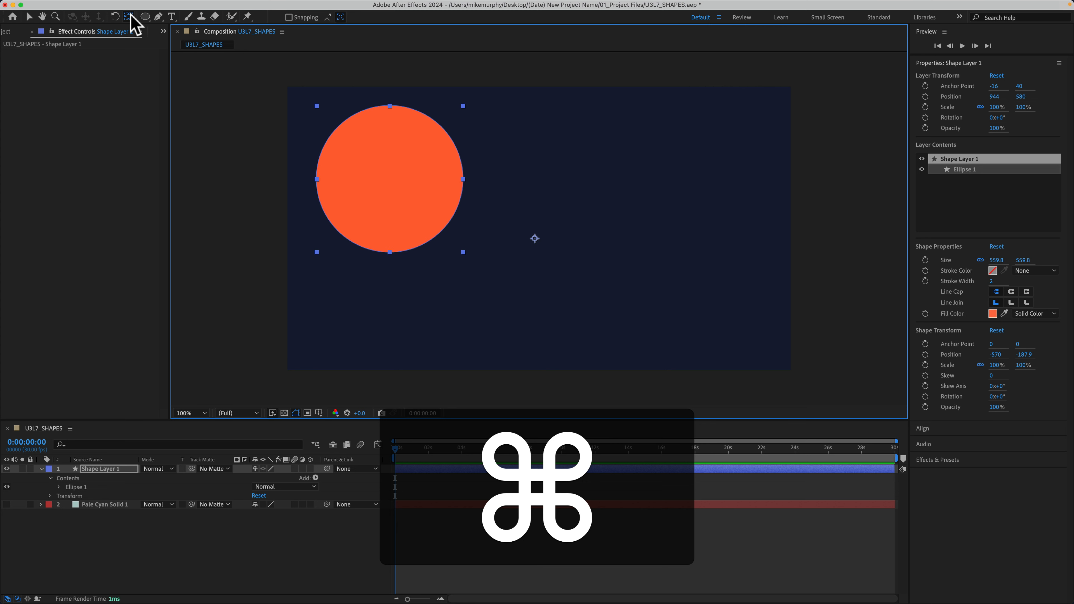
Center the circle layer's anchor point on the circle and deselect the layer.
key(super+alt+Home)
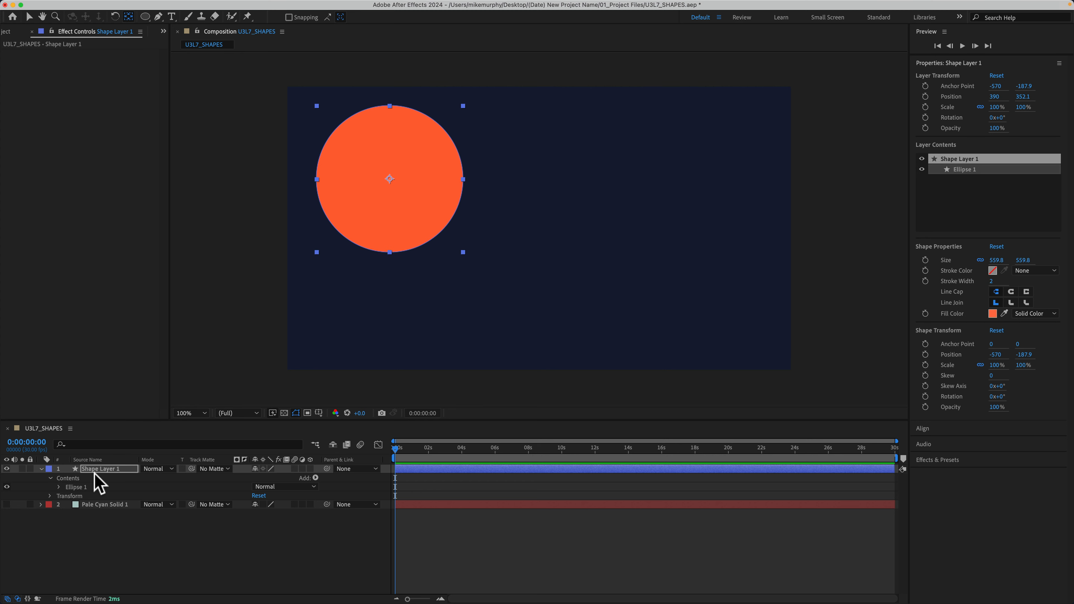
click(80, 533)
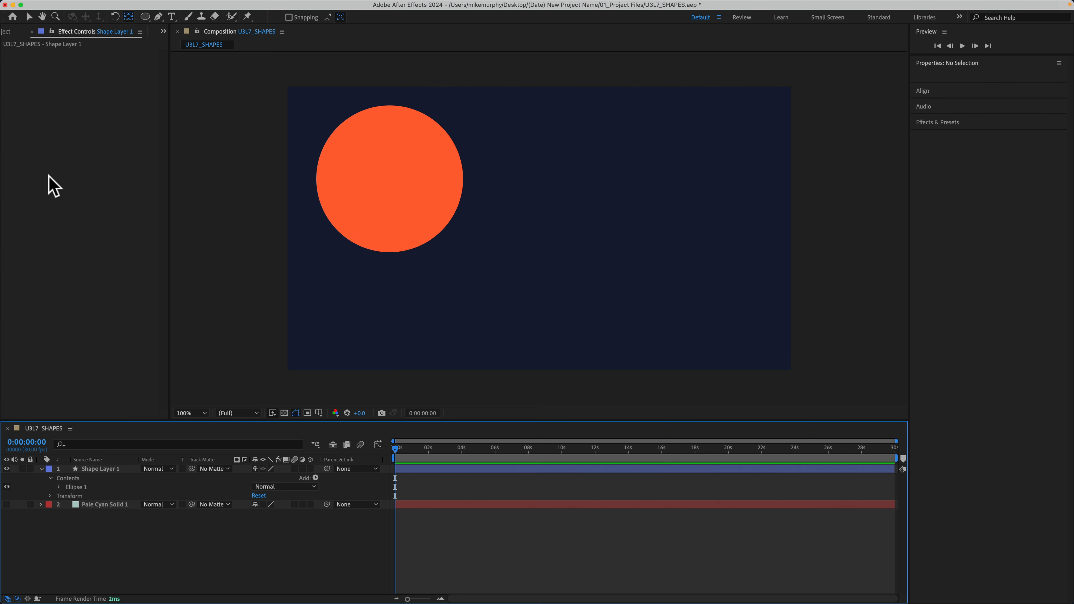
Enable Center Anchor Point in New Shape Layers in the General settings.
click(47, 5)
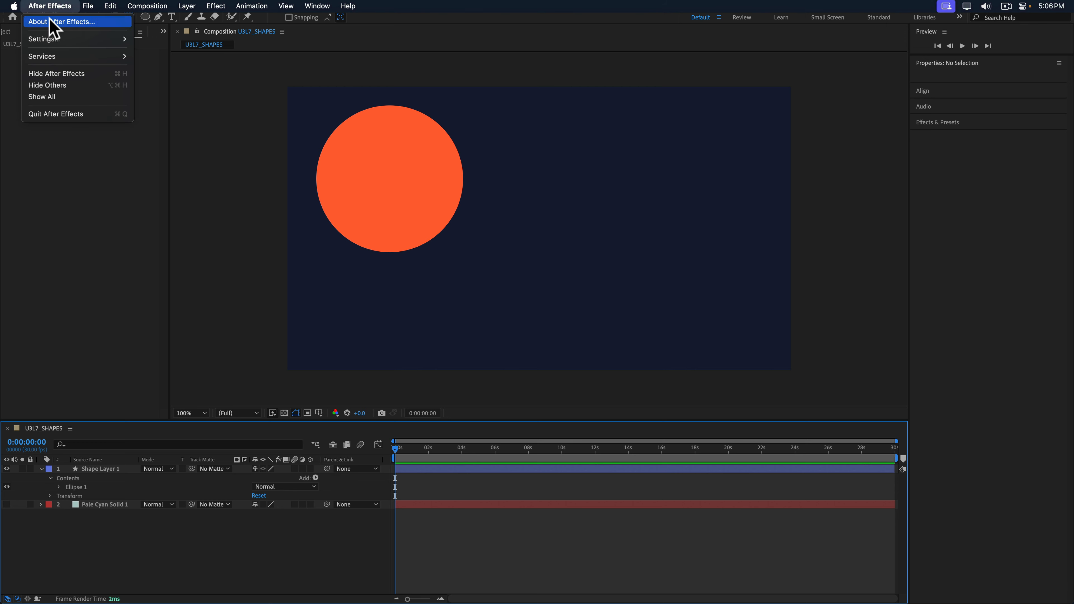
mouse_move(51, 39)
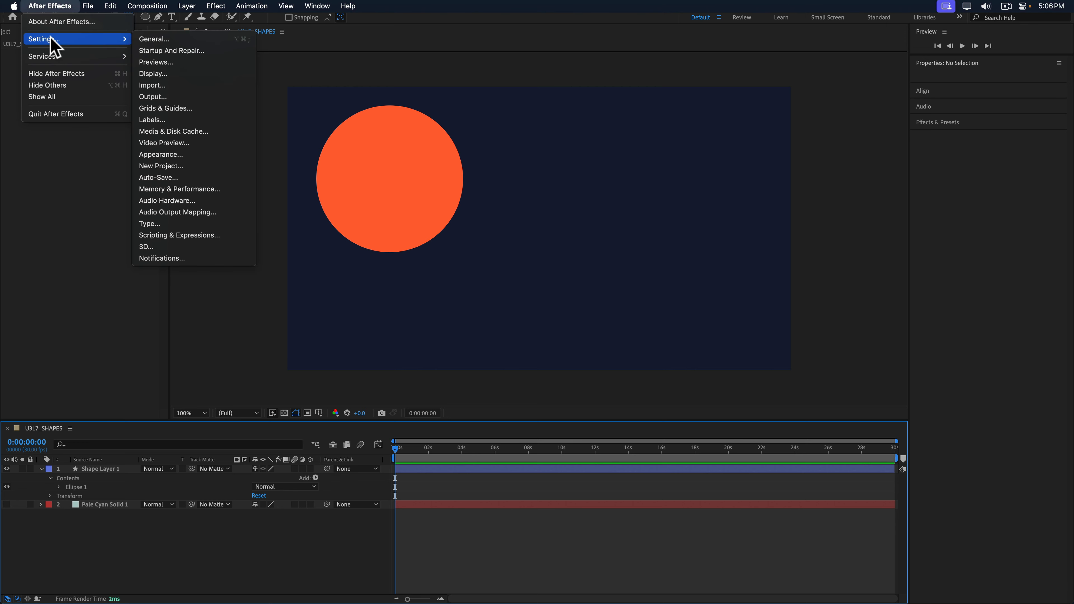
click(166, 39)
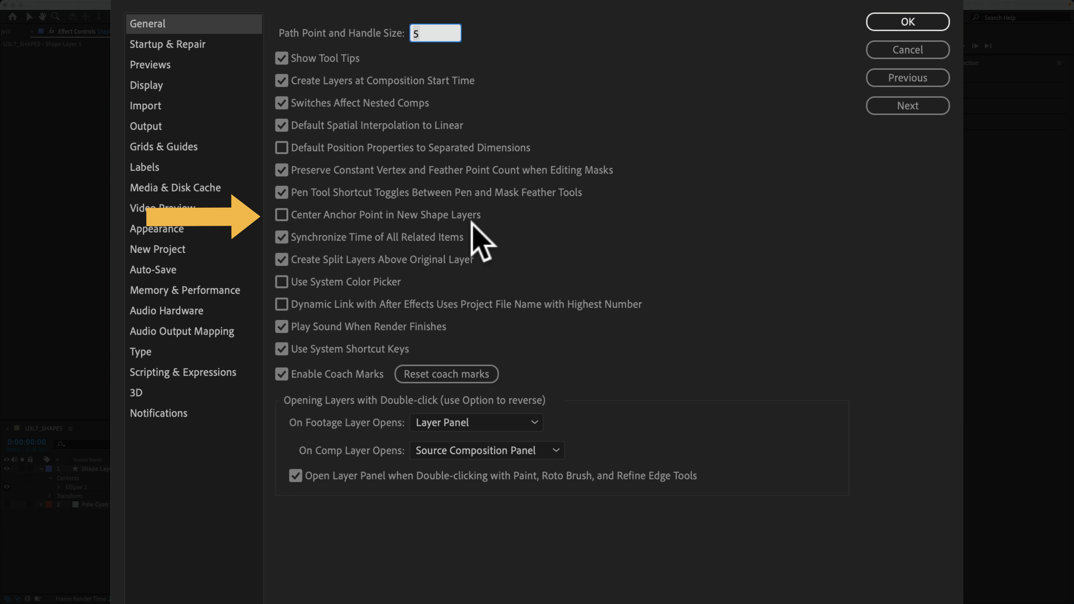
click(281, 214)
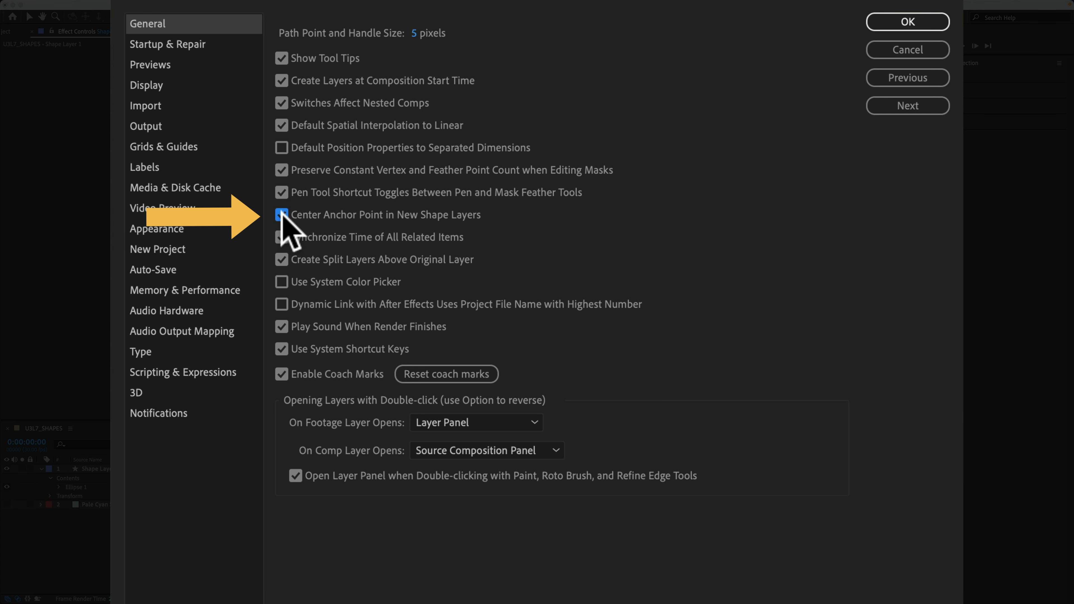
click(908, 21)
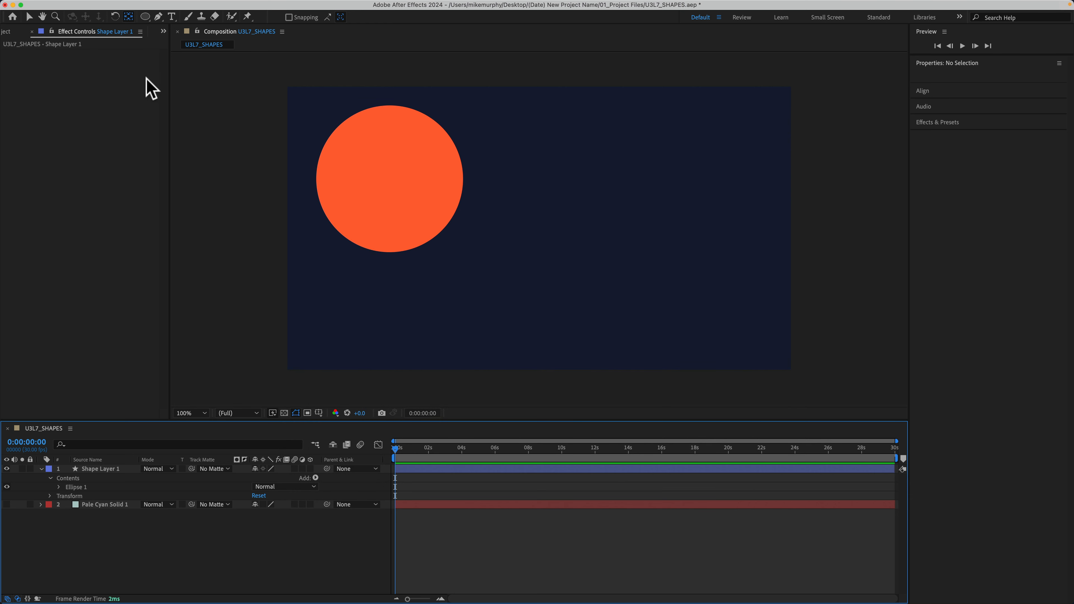
Draw an ellipse on a new shape layer to the right of the orange circle with the Ellipse tool.
click(148, 19)
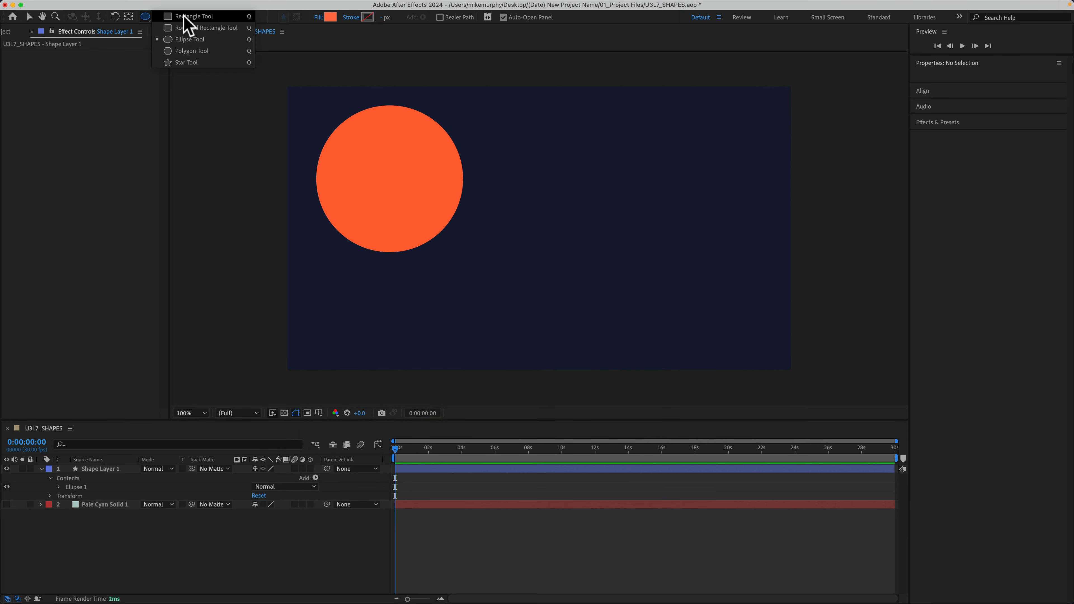
click(189, 40)
click(539, 227)
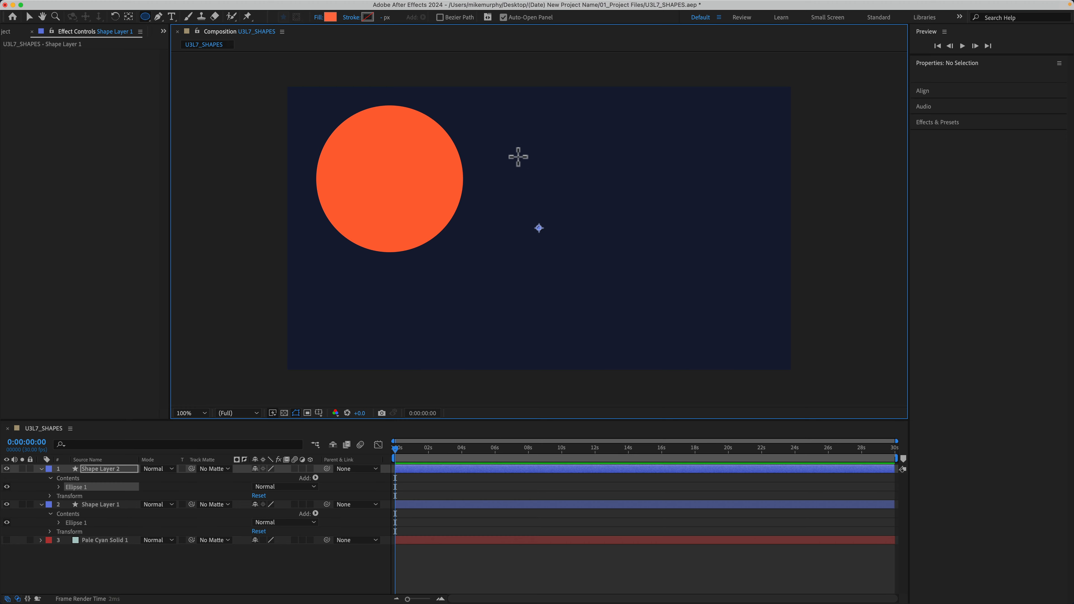
mouse_move(518, 156)
mouse_down()
mouse_move(676, 302)
mouse_move(738, 307)
mouse_move(654, 293)
mouse_move(774, 300)
mouse_up()
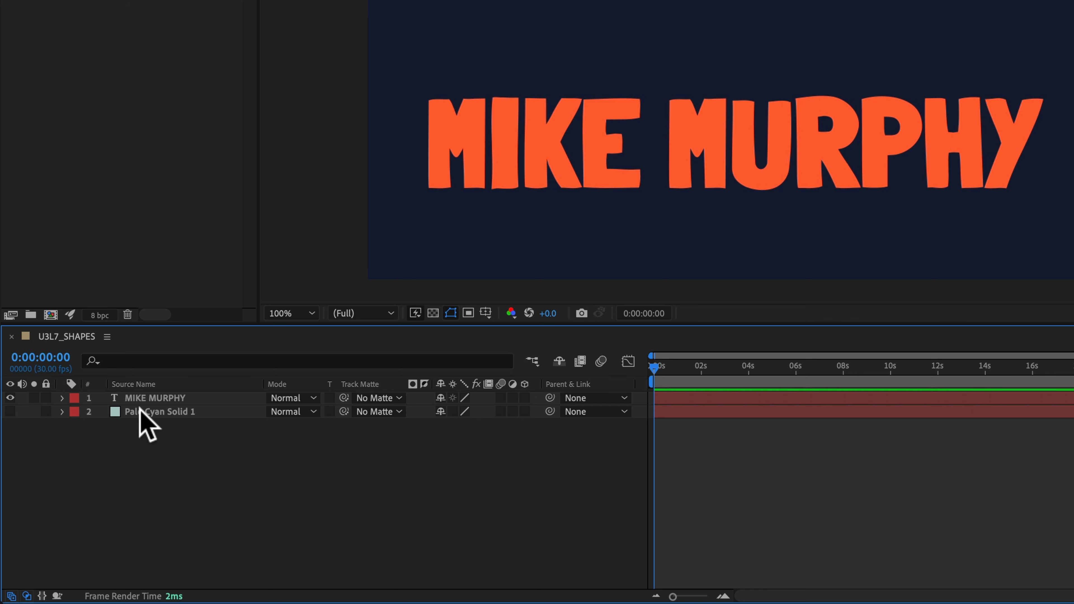
Create shapes from the orange name text layer.
right_click(144, 398)
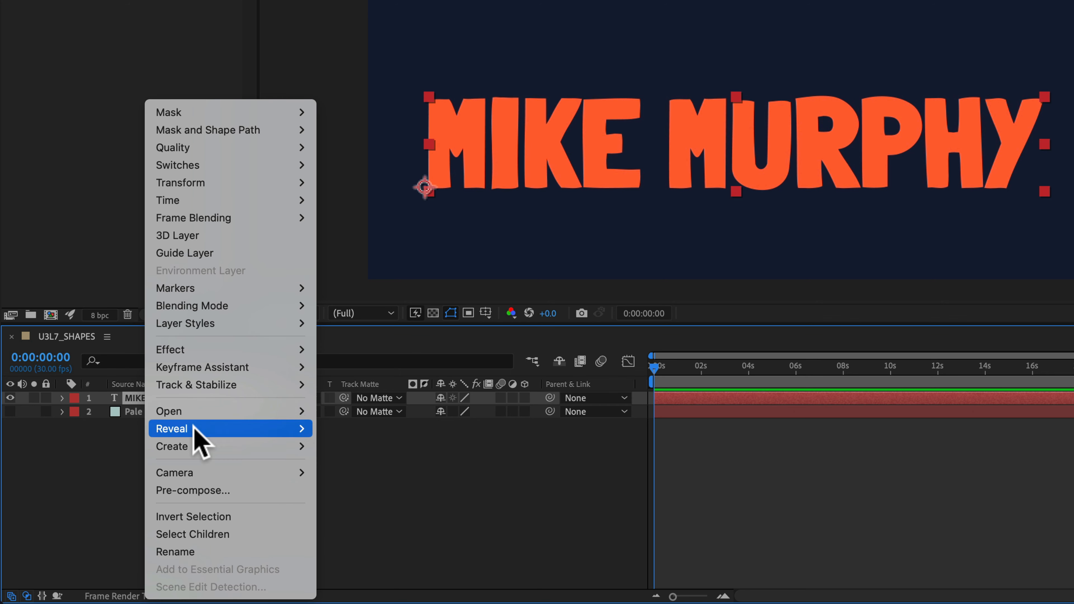
mouse_move(199, 446)
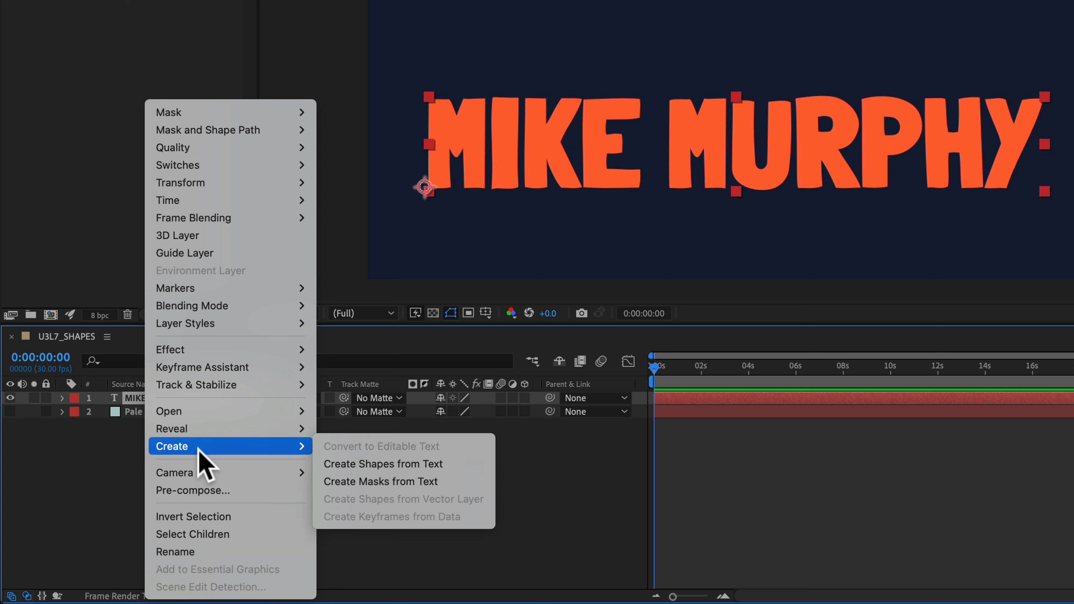
click(461, 465)
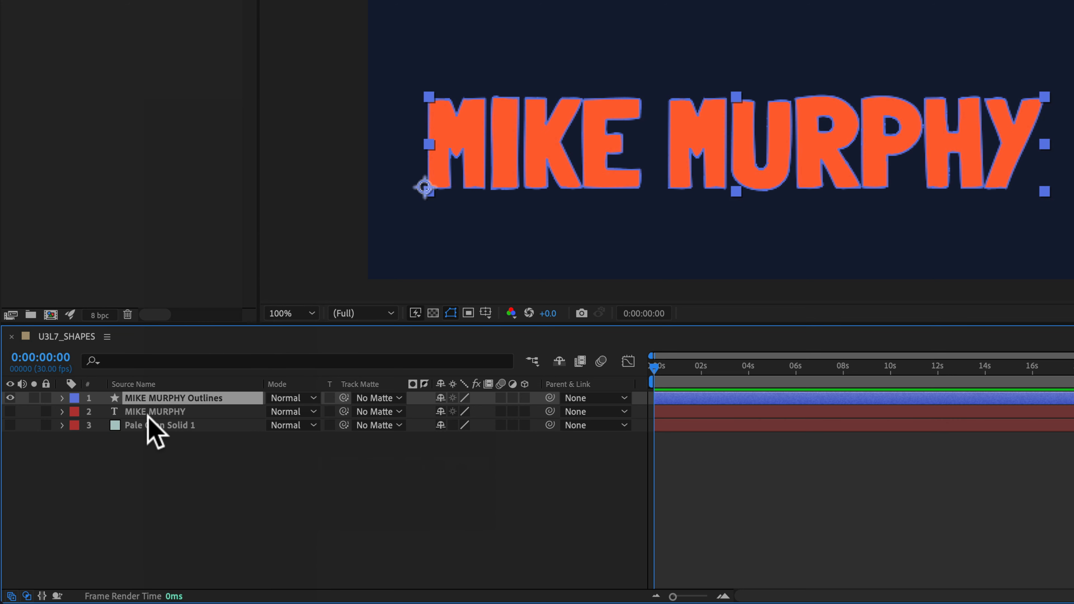
Expand the text outlines layer's contents and toggle the visibility of the first M and the I off and back on.
click(148, 411)
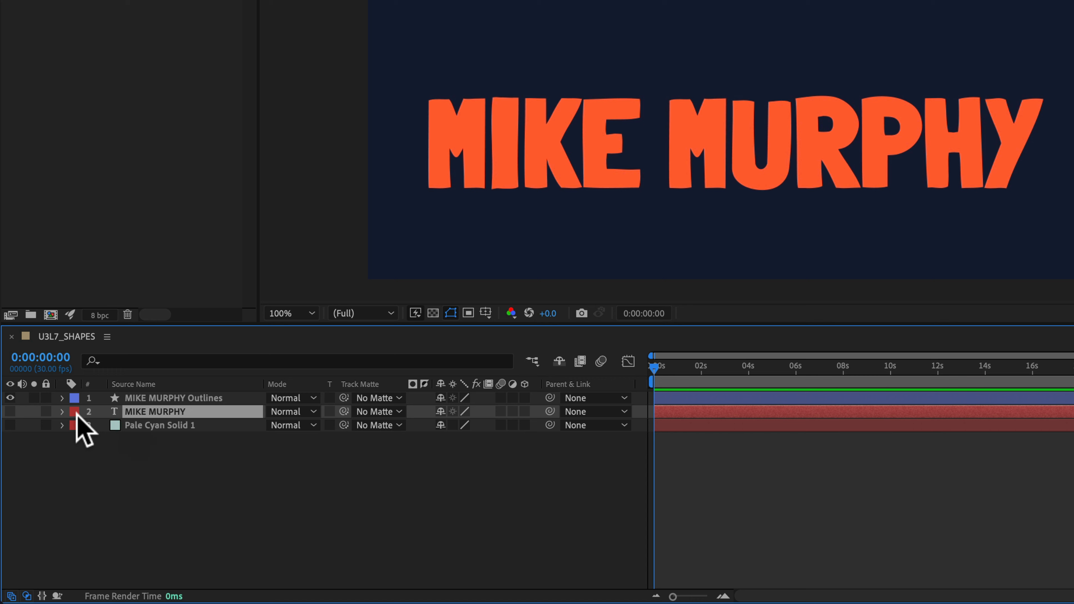
click(171, 400)
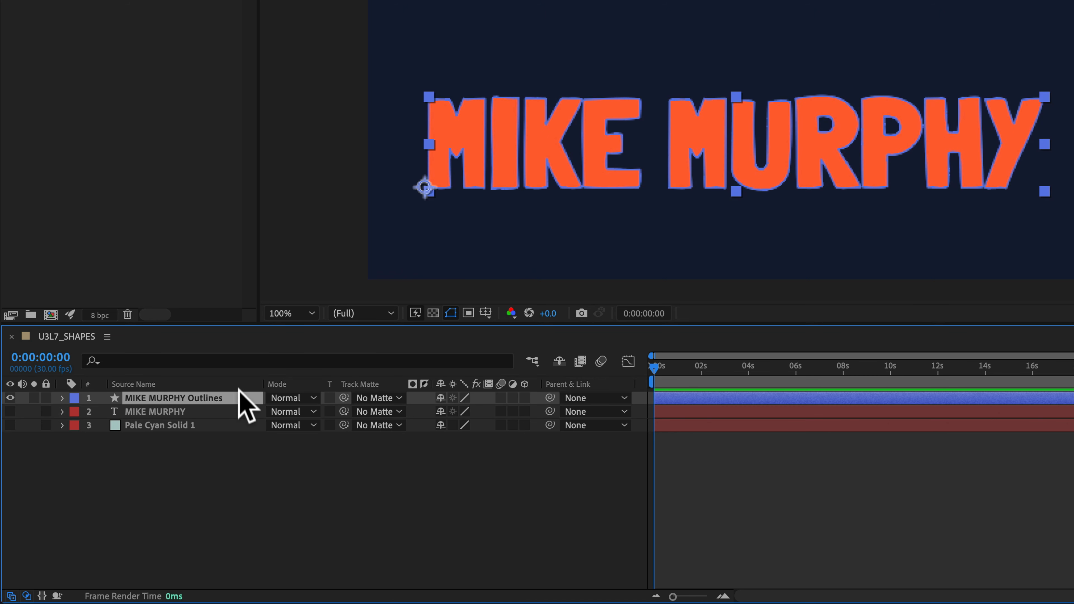
click(63, 398)
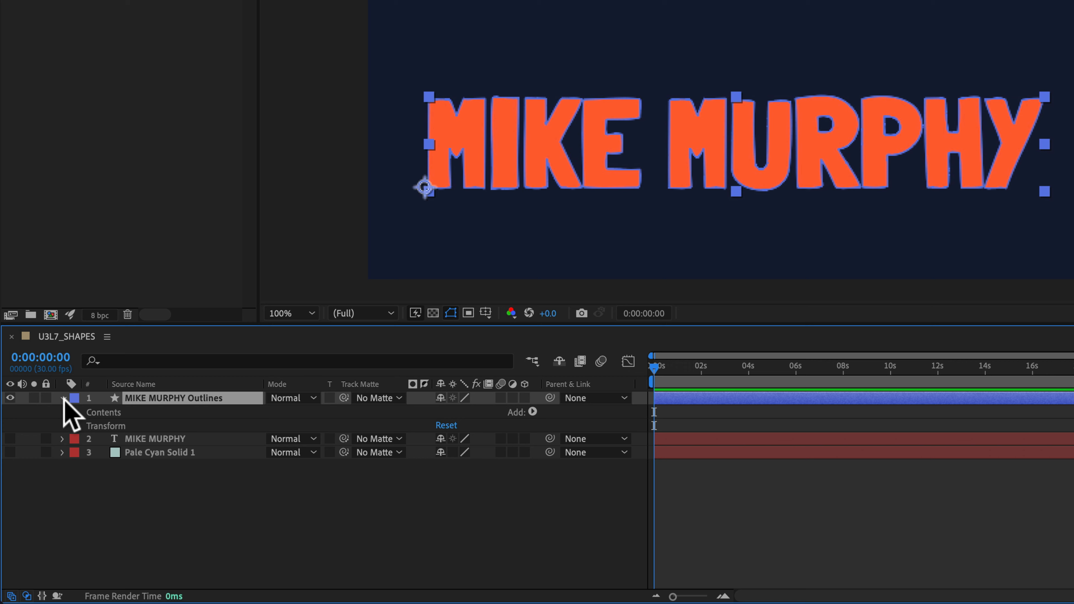
click(76, 411)
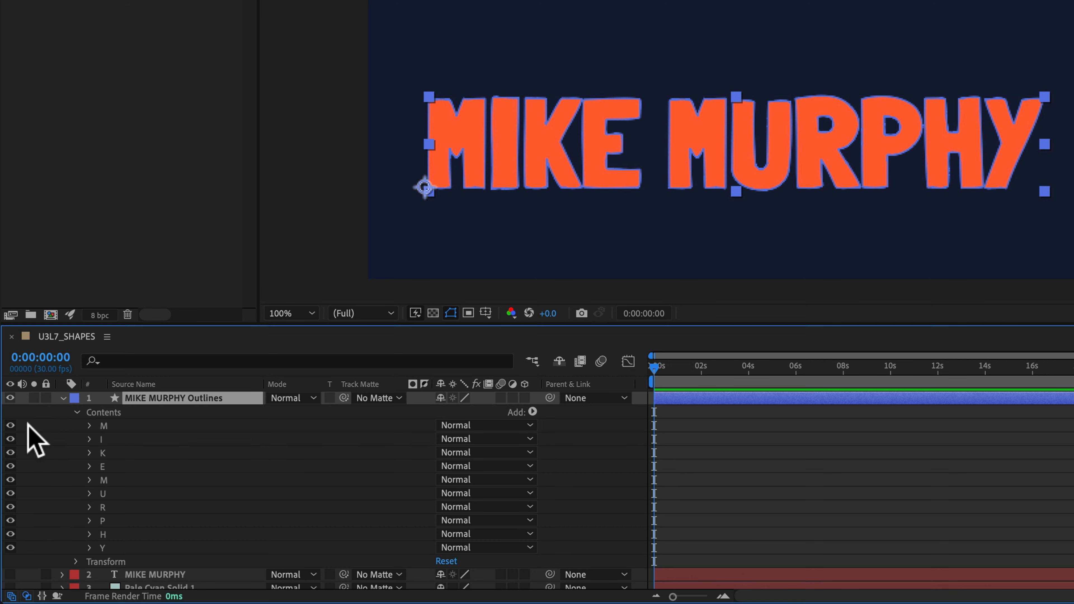
click(9, 426)
click(10, 425)
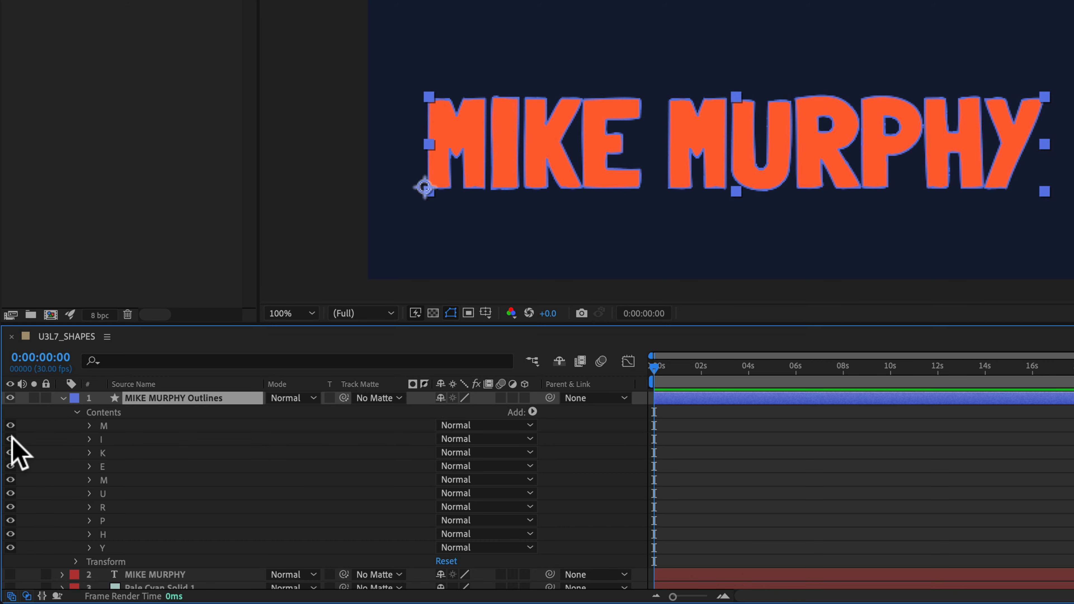
click(10, 439)
click(10, 439)
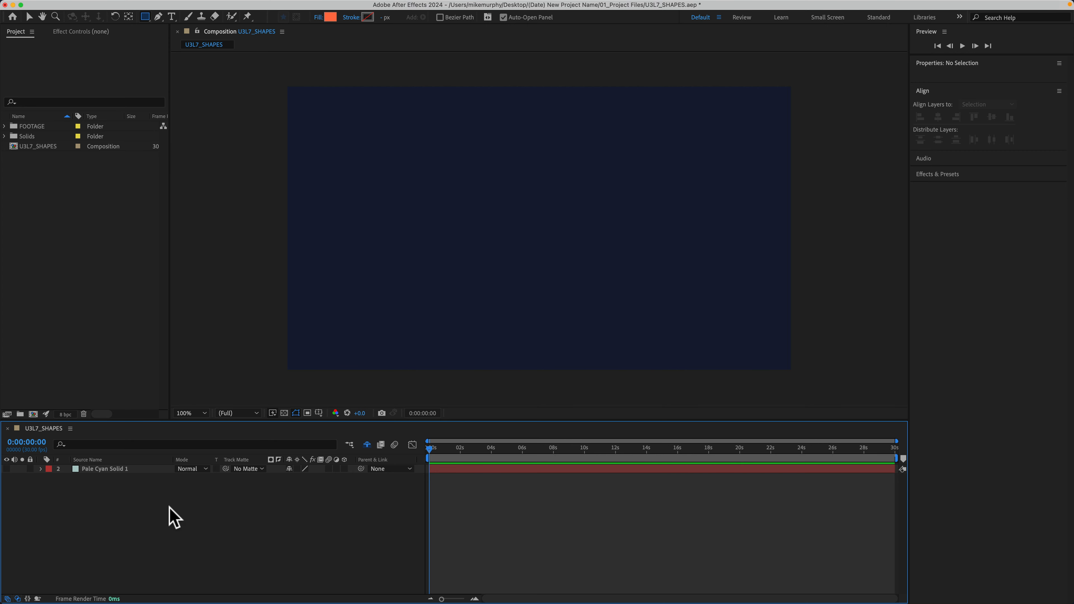
Draw an orange rectangle about 1314 × 371 px across the middle of the composition with the Rectangle tool.
click(146, 17)
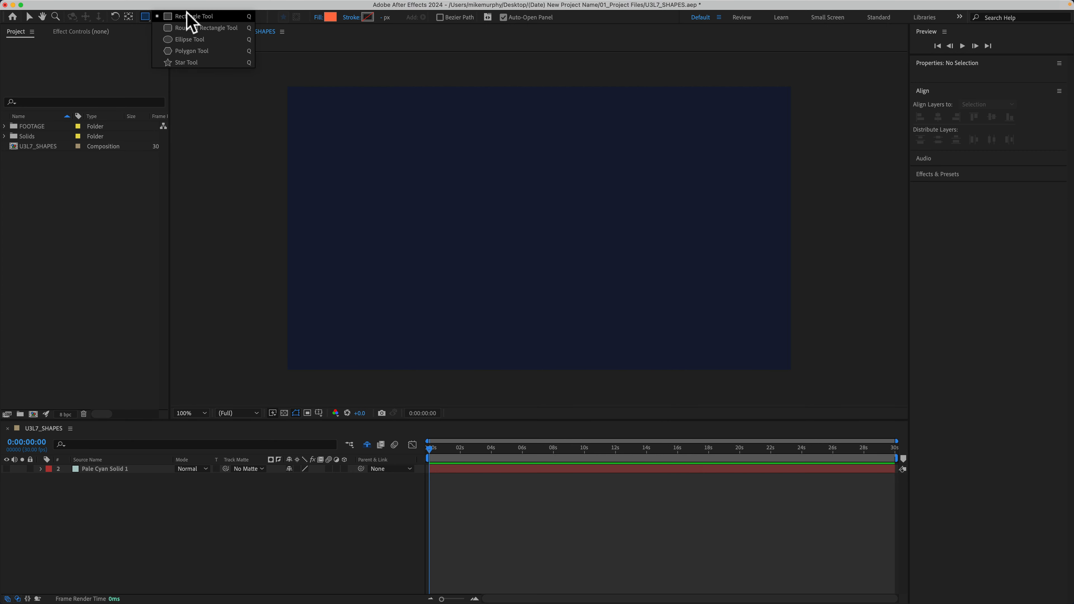
click(189, 17)
drag(369, 185, 714, 284)
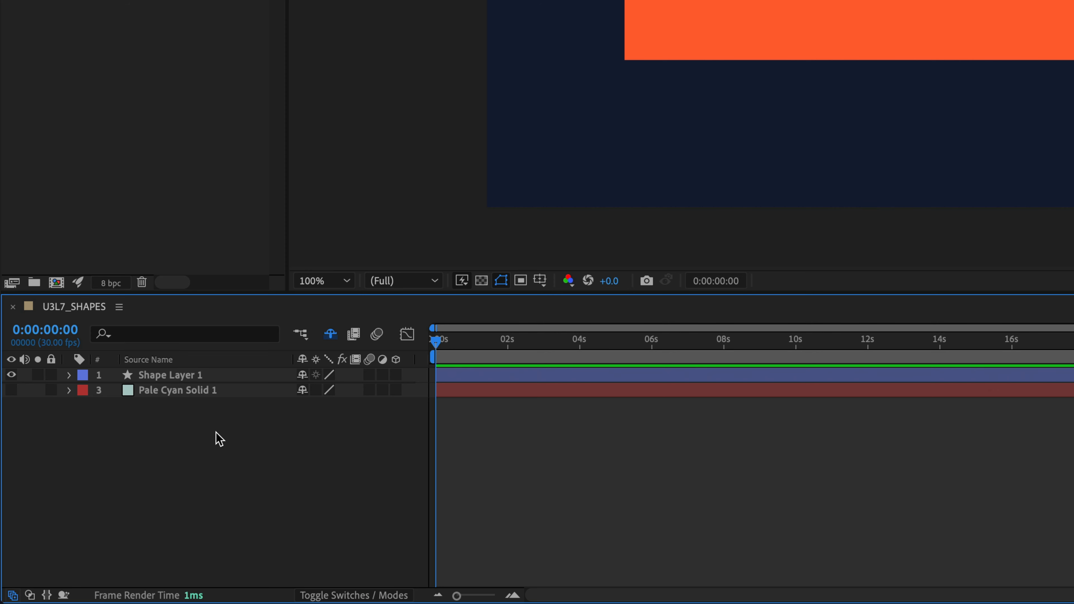
Expand Shape Layer 1 in the timeline and reveal its layer-level Transform properties.
click(189, 375)
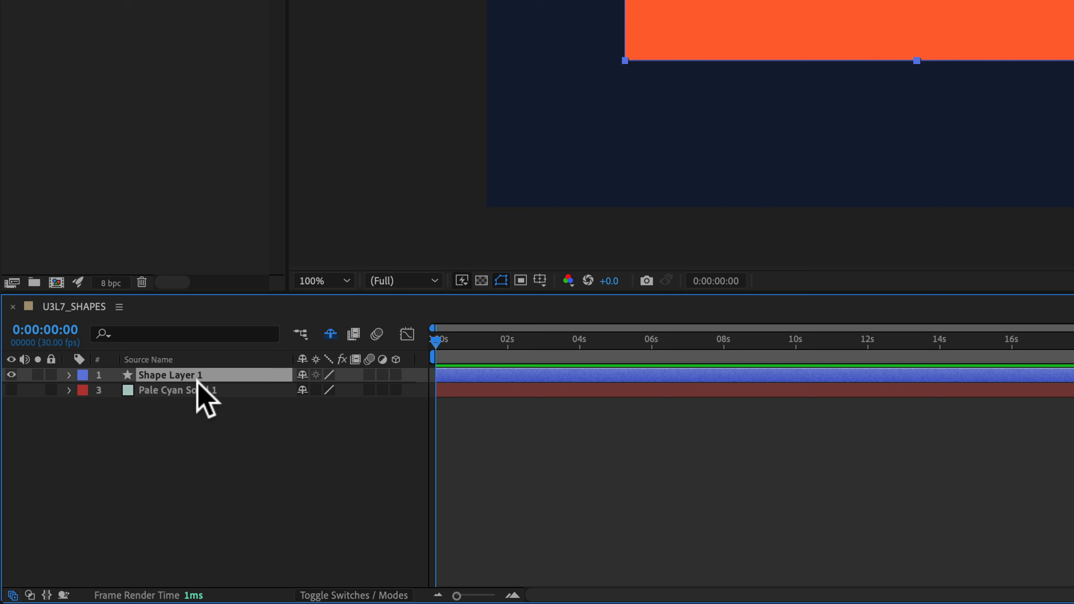
click(69, 375)
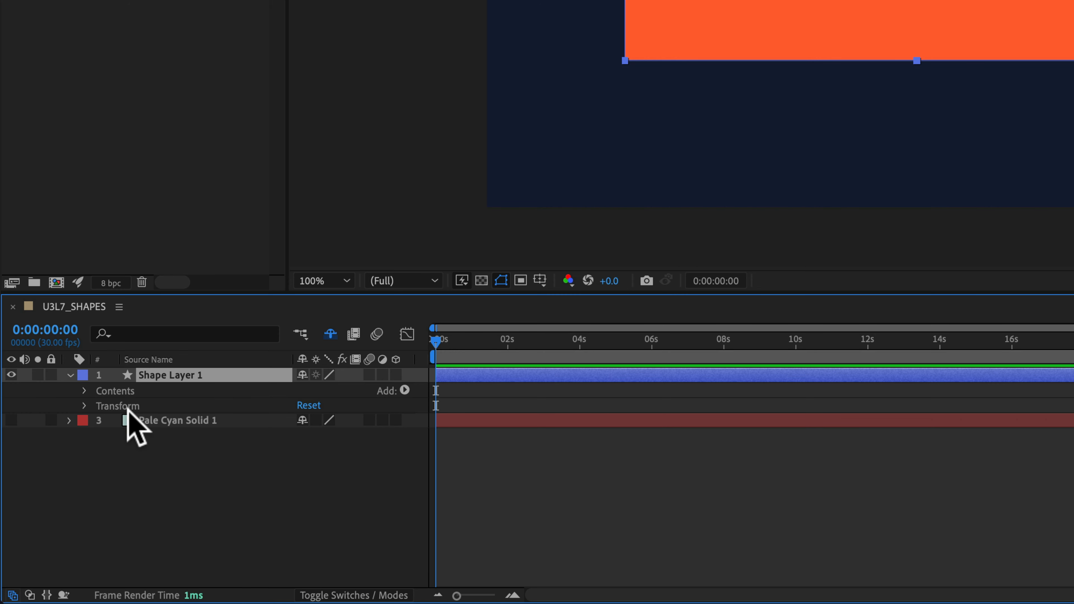
click(133, 405)
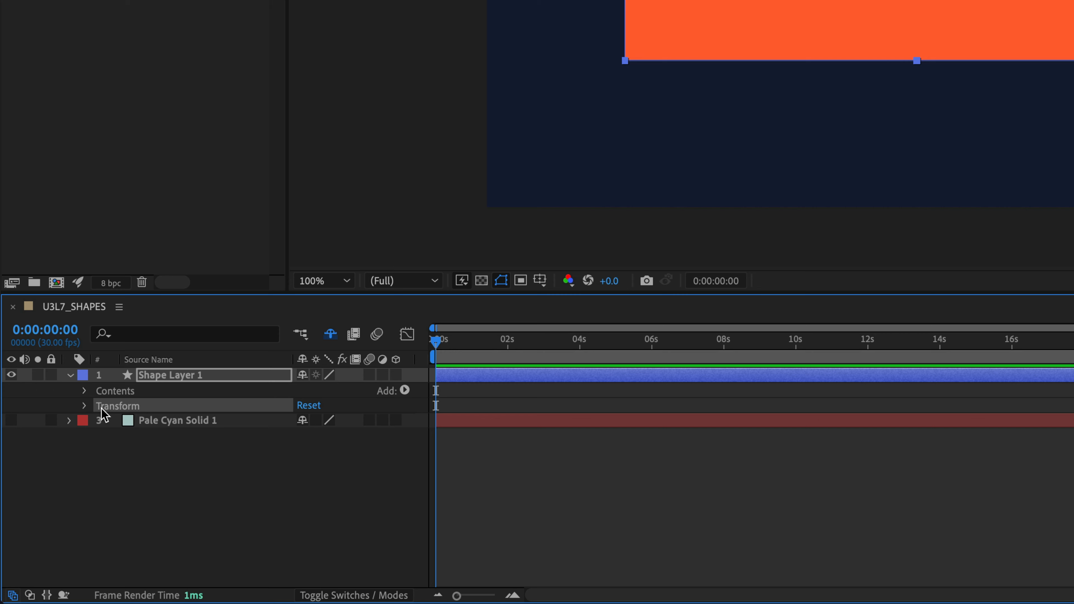
click(84, 405)
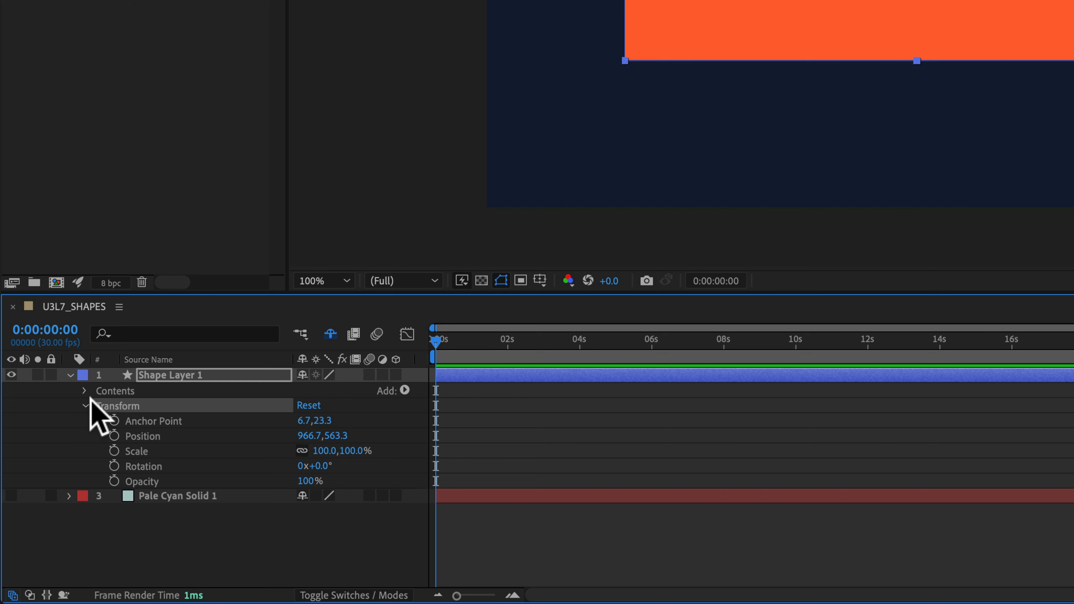
Expand the layer's Contents and compare the transform properties of Rectangle 1 with those of the whole layer.
click(85, 390)
click(154, 407)
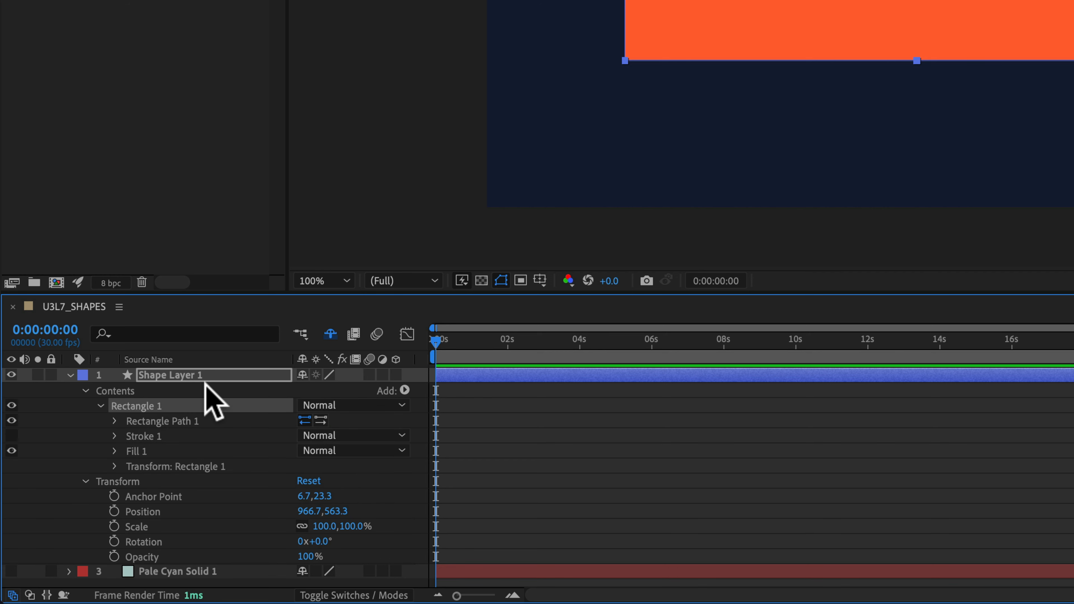
click(151, 466)
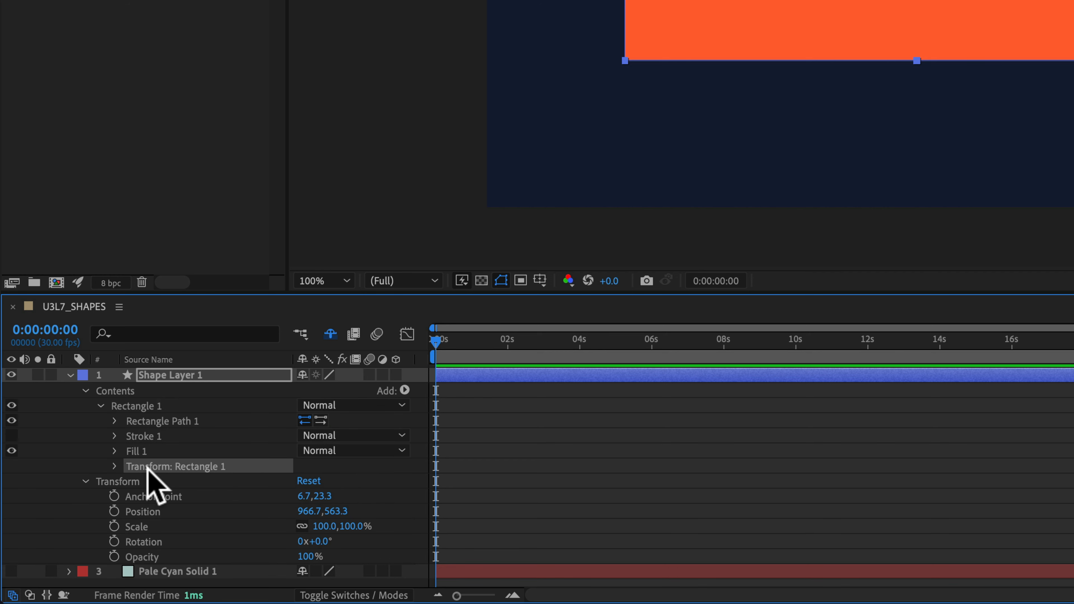
click(115, 466)
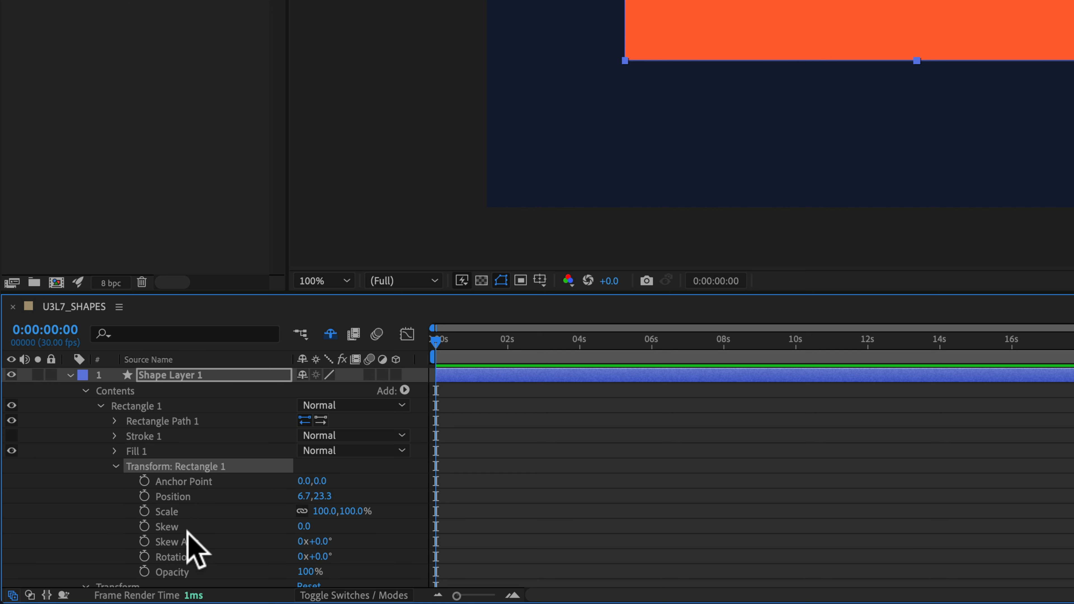
click(115, 466)
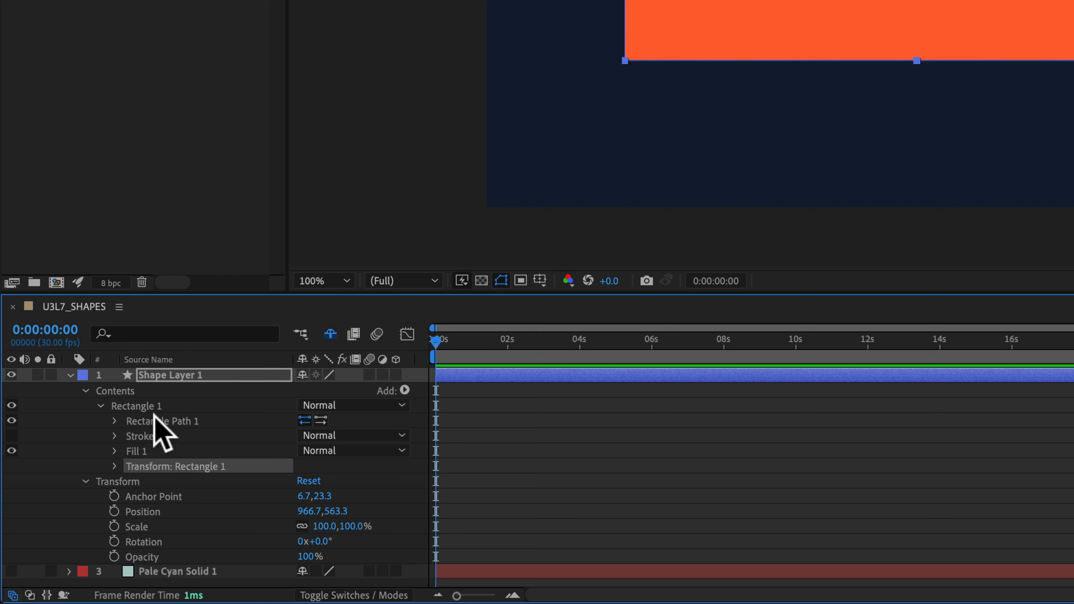
click(119, 482)
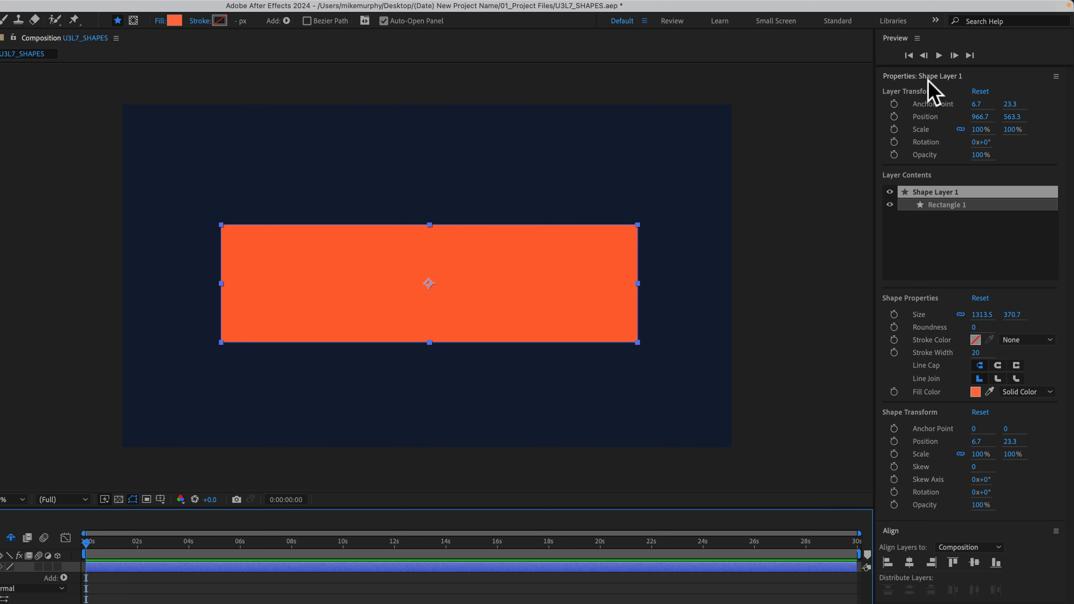
Examine the shape layer's properties outside the timeline, including Layer Transform and Shape Transform, and select Rectangle 1 in its contents.
click(929, 77)
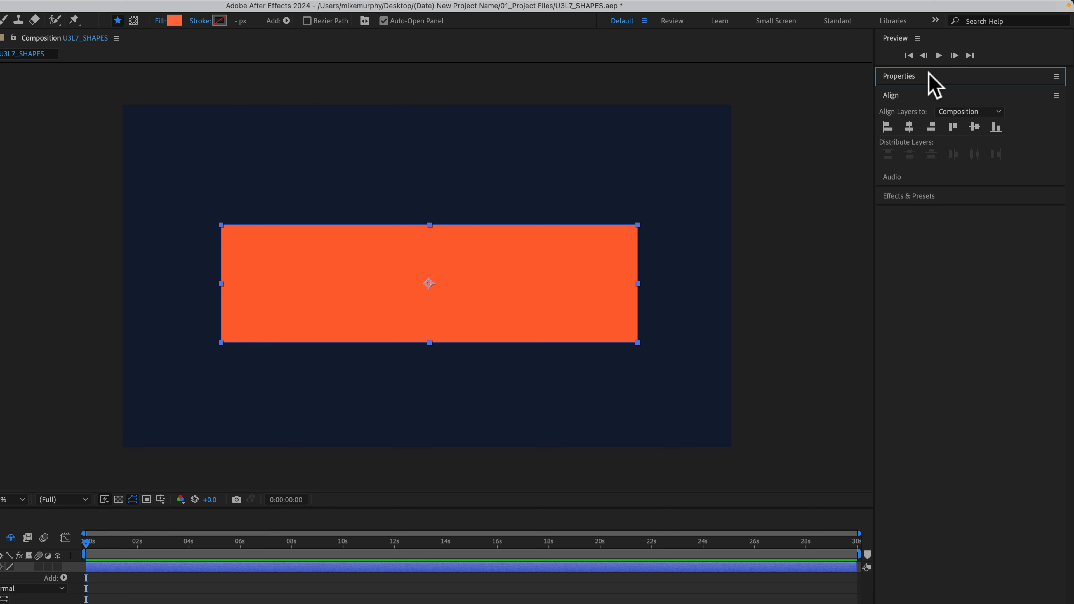
click(929, 76)
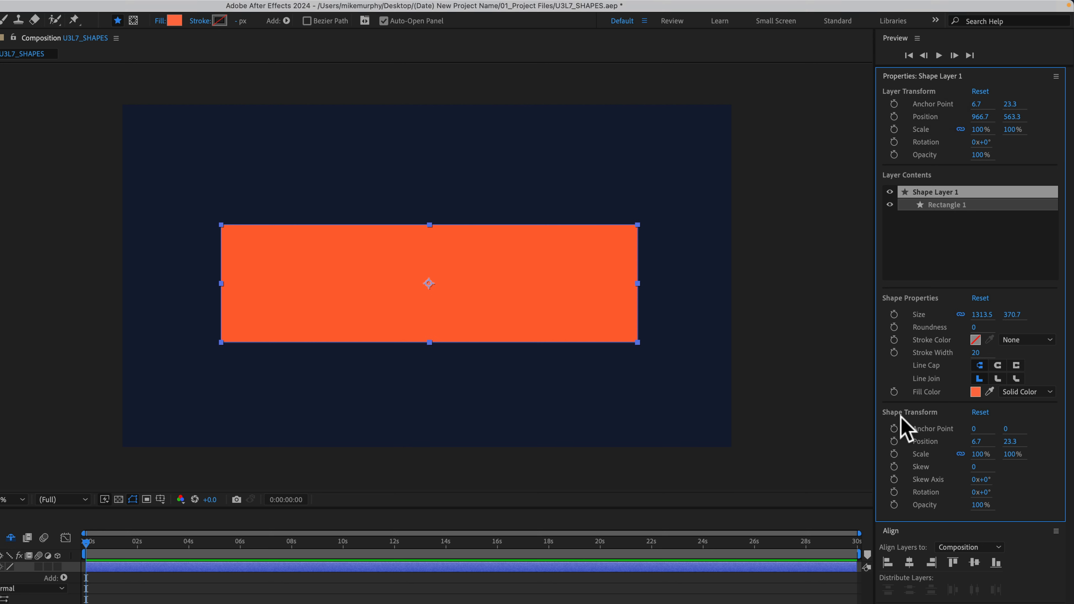
click(941, 206)
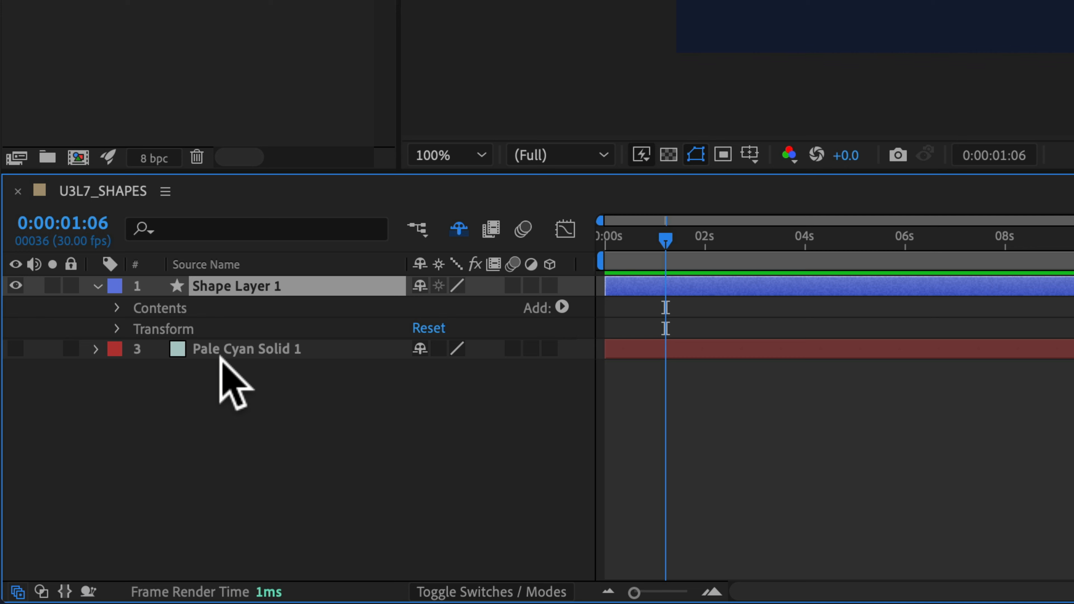
Collapse and re-expand Shape Layer 1 in the timeline to show its Contents and Transform groups.
click(97, 285)
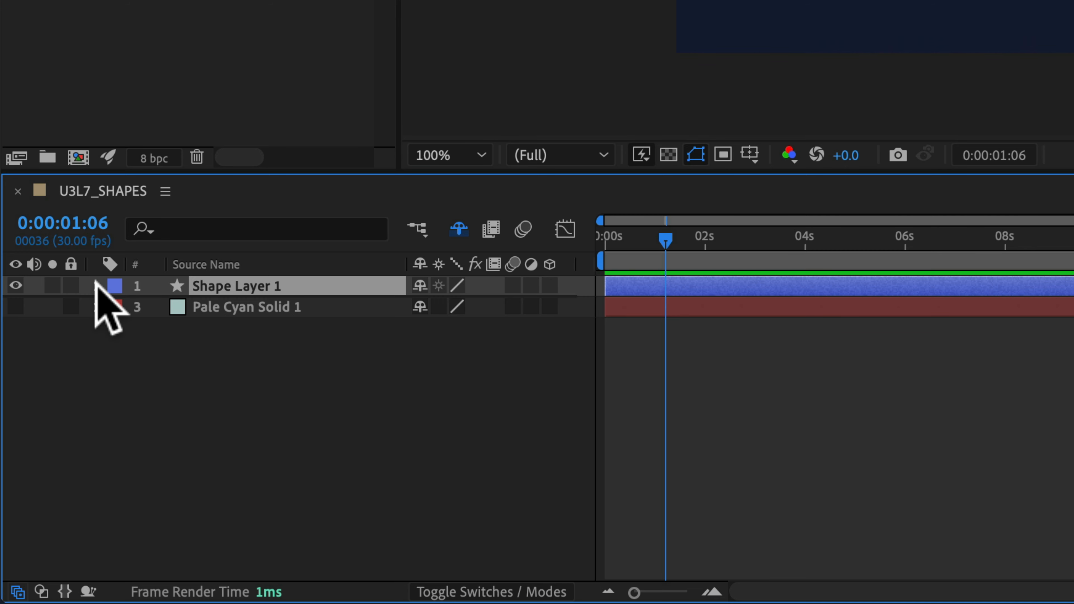
click(97, 285)
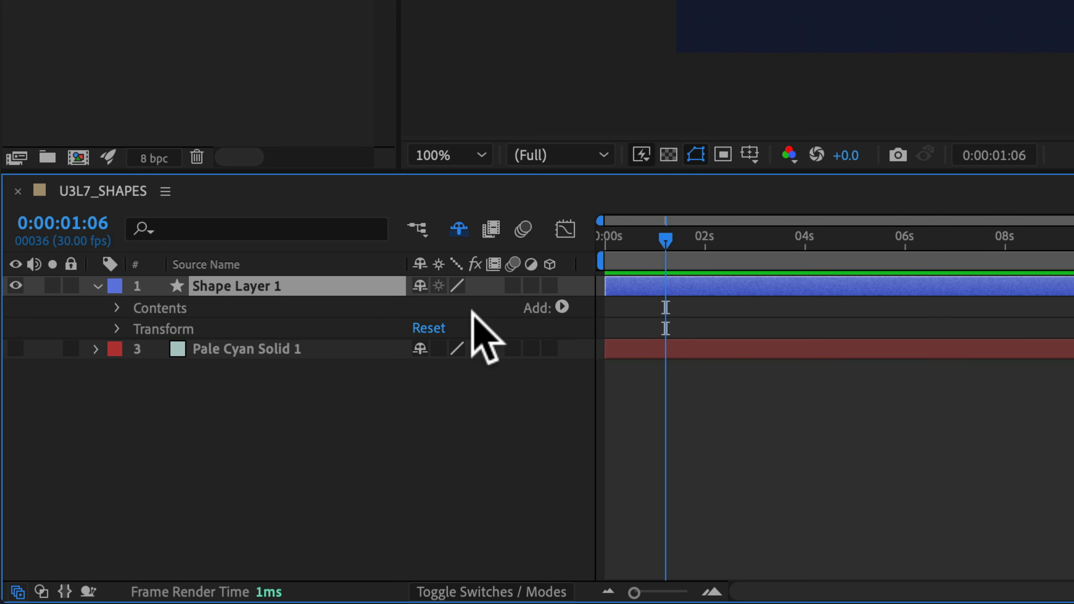
Add an empty group to the contents of Shape Layer 1.
click(561, 307)
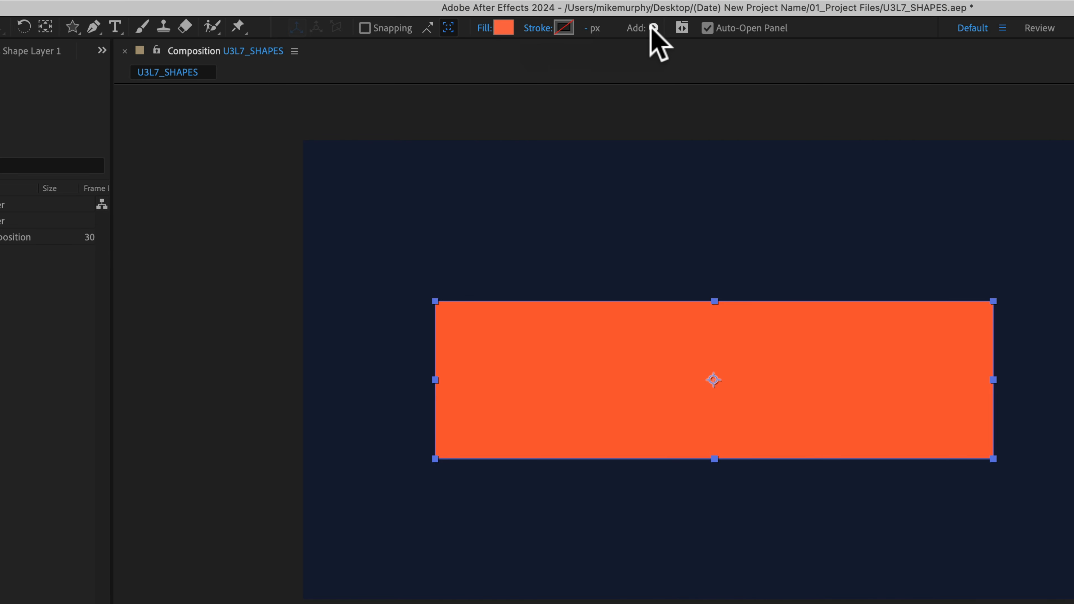
click(653, 28)
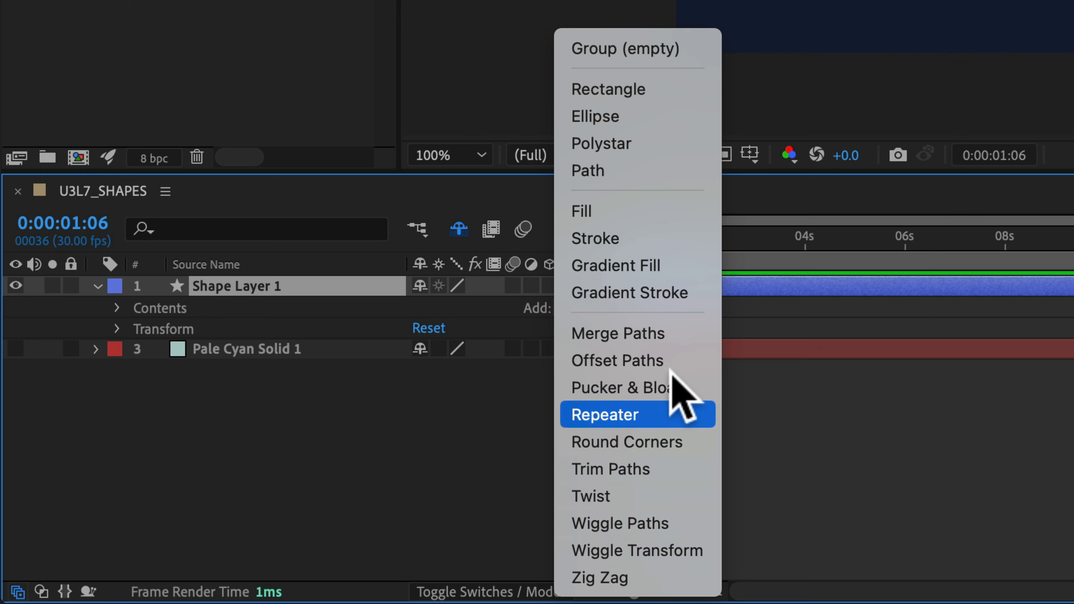
click(688, 47)
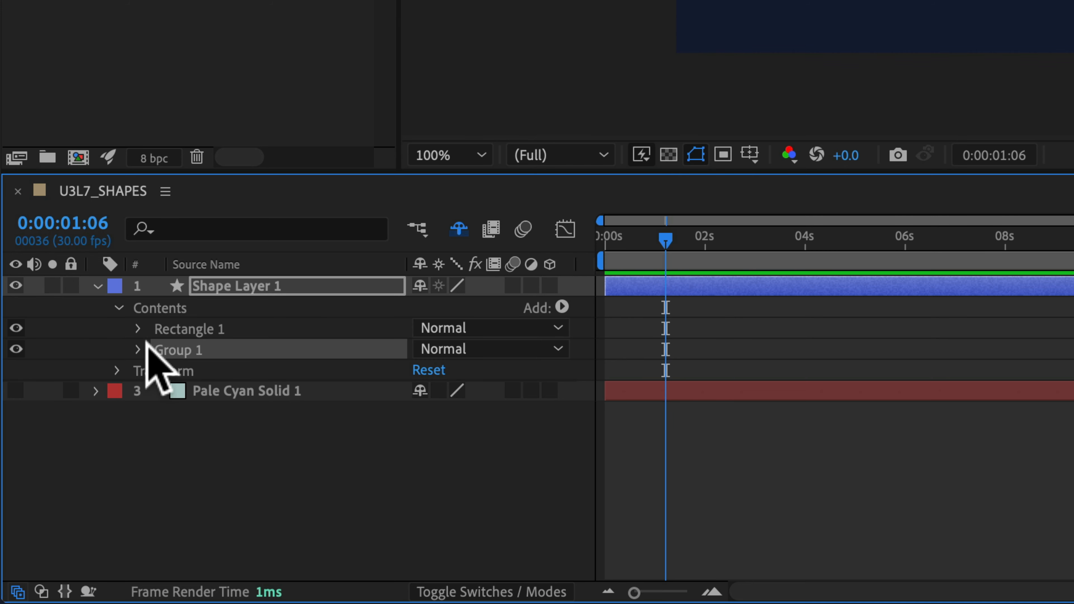
Inspect the transform properties inside the new empty group and delete the group from the layer's contents.
click(138, 349)
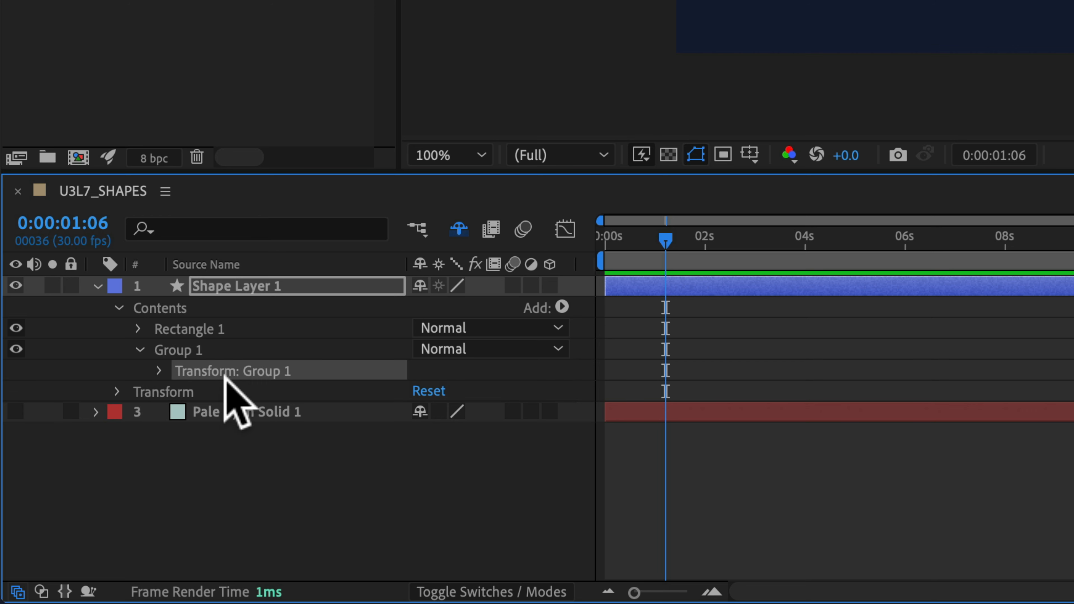
click(158, 371)
click(158, 371)
click(138, 349)
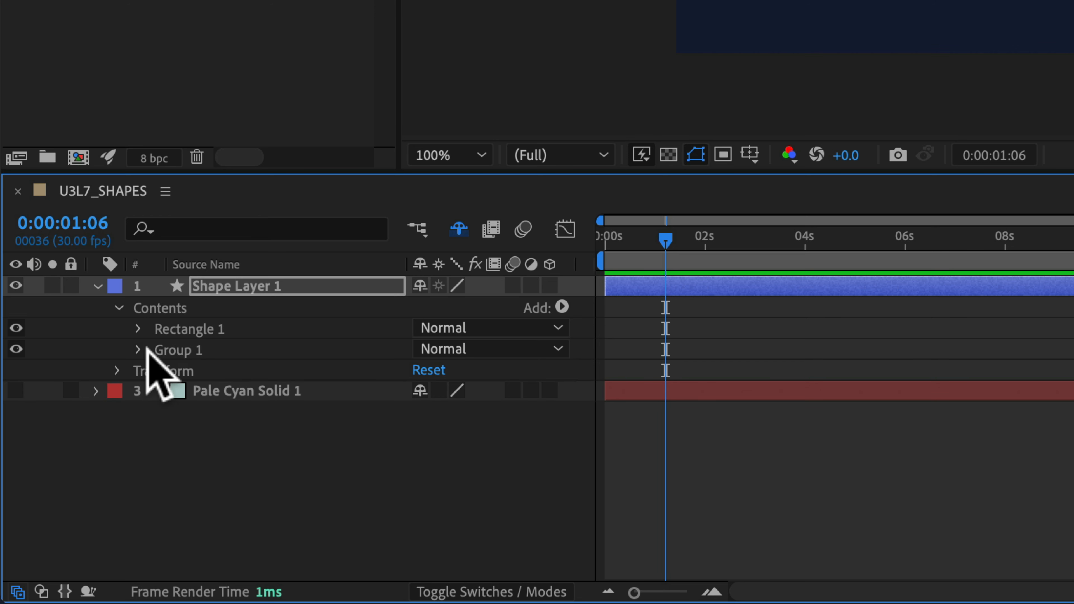
click(161, 350)
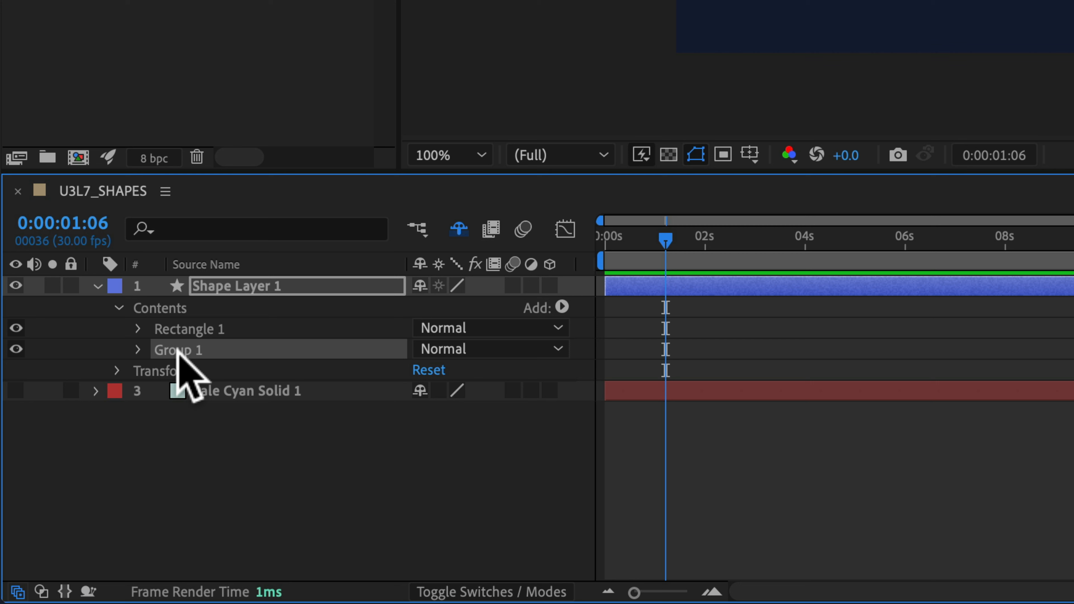
key(Delete)
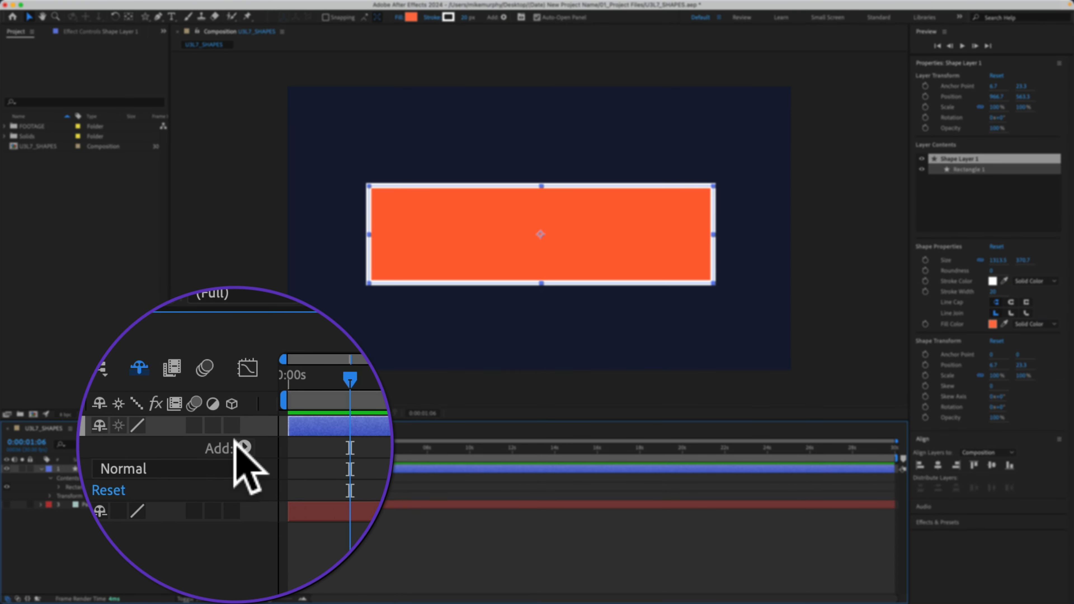
Add a stroke at the layer level of Shape Layer 1, compare it with the stroke inside Rectangle 1, and delete it.
click(238, 443)
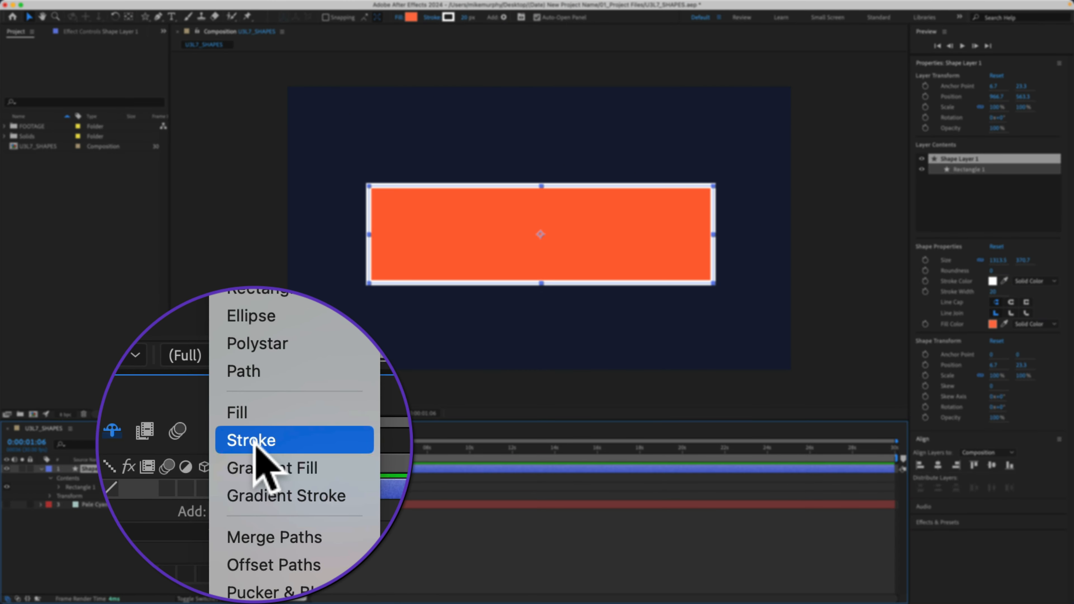
click(235, 442)
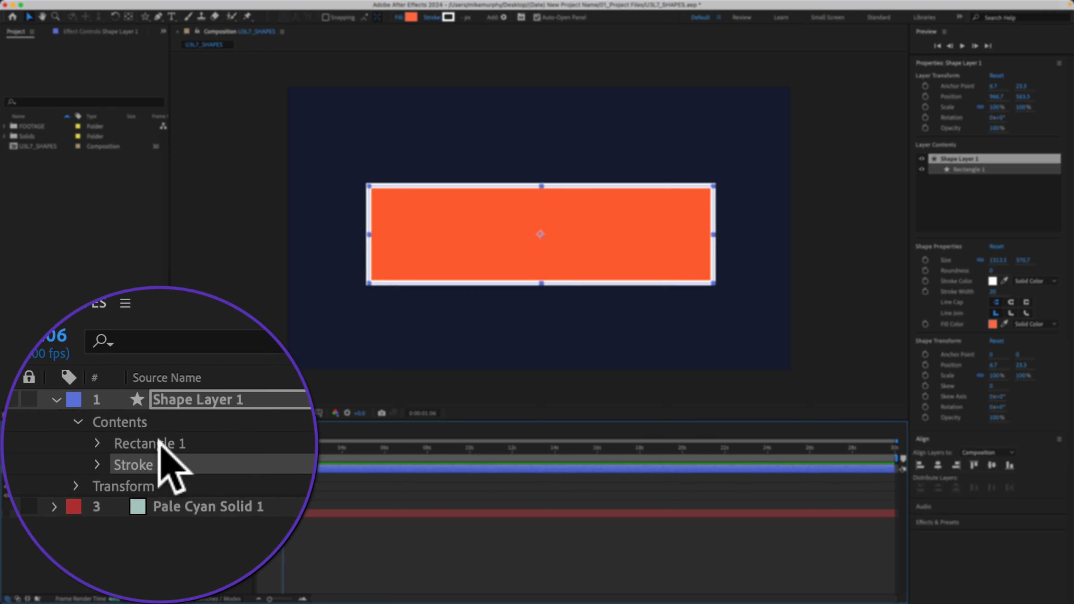
click(161, 440)
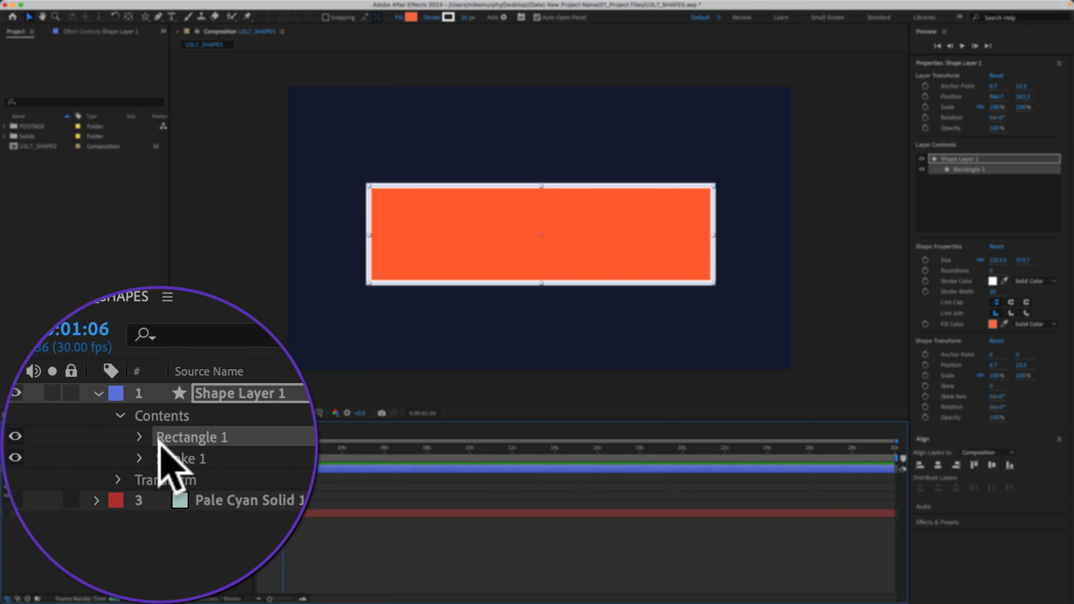
click(142, 440)
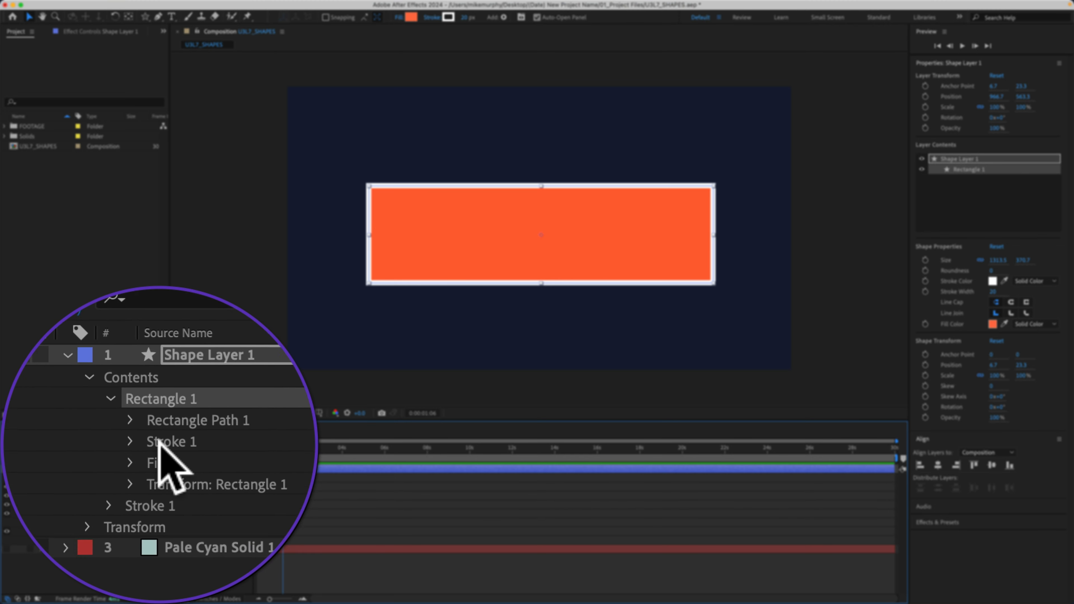
click(159, 440)
key(BackSpace)
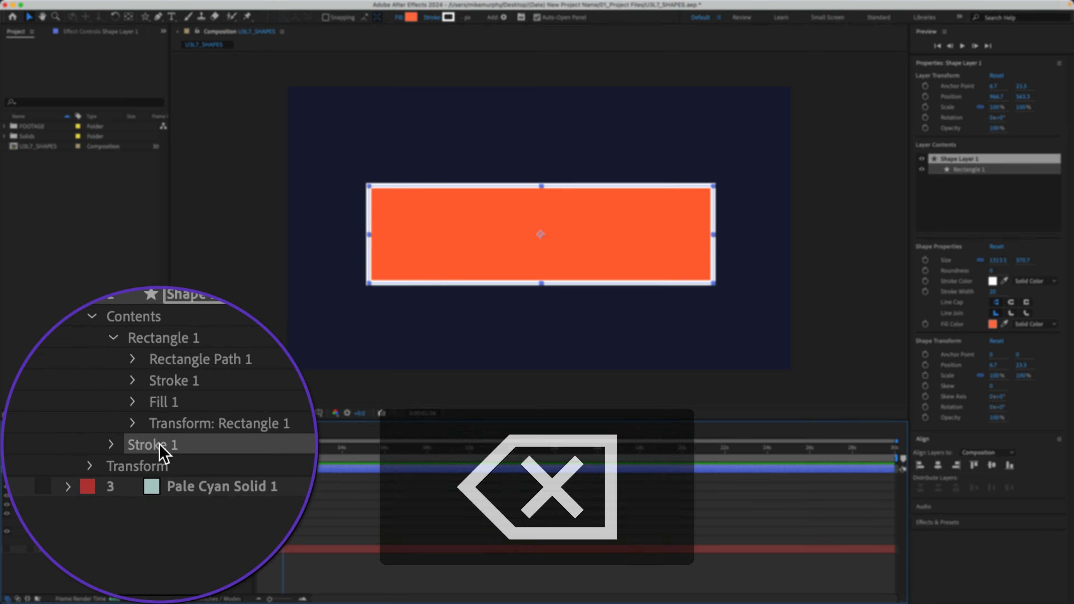
Add a second stroke inside the Rectangle 1 group of Shape Layer 1.
click(159, 441)
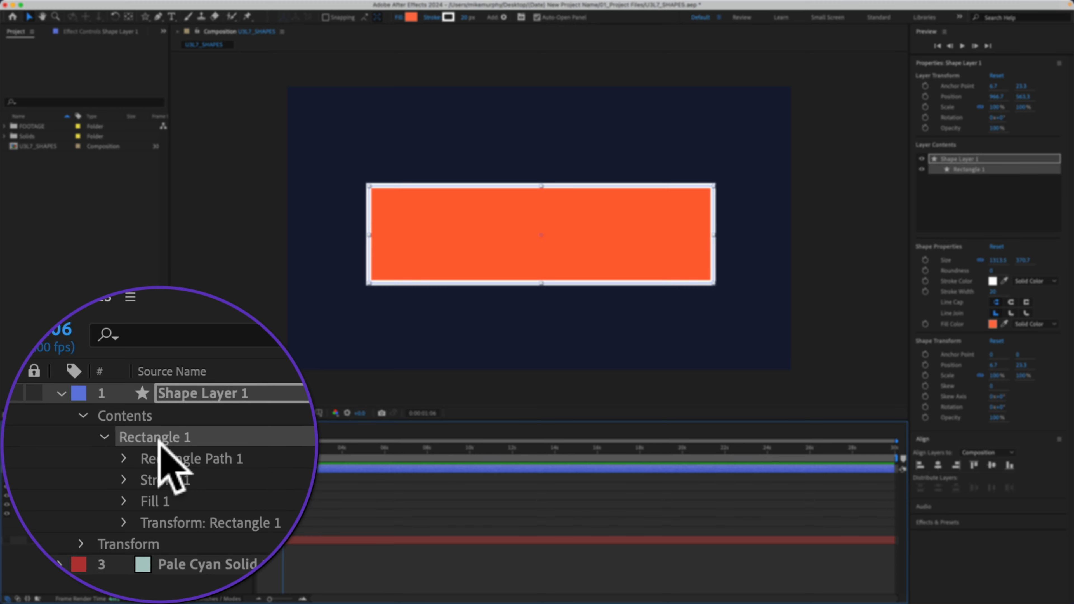
click(239, 445)
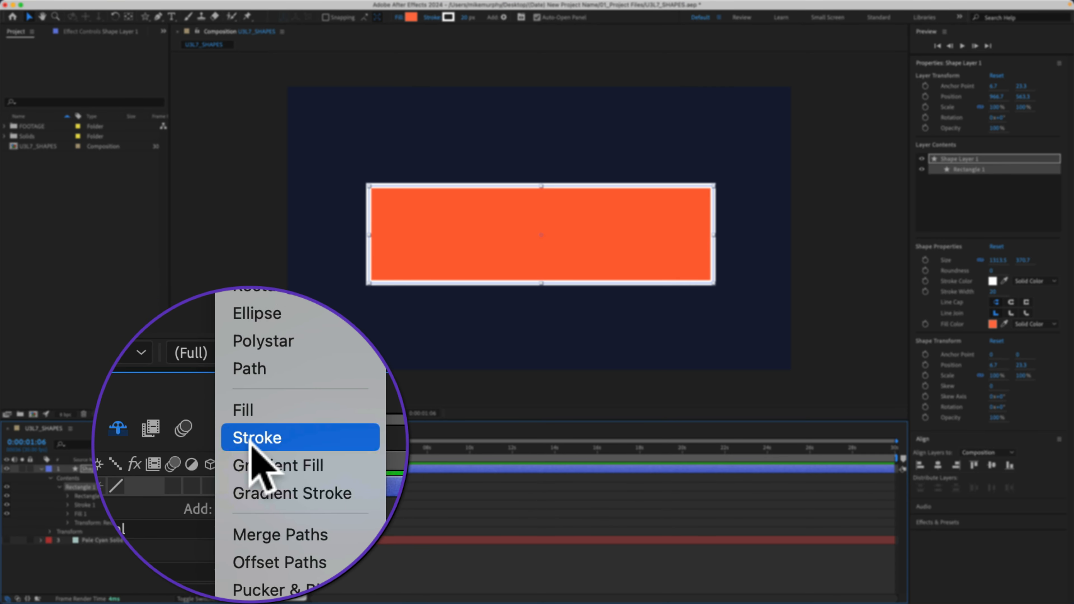
click(254, 439)
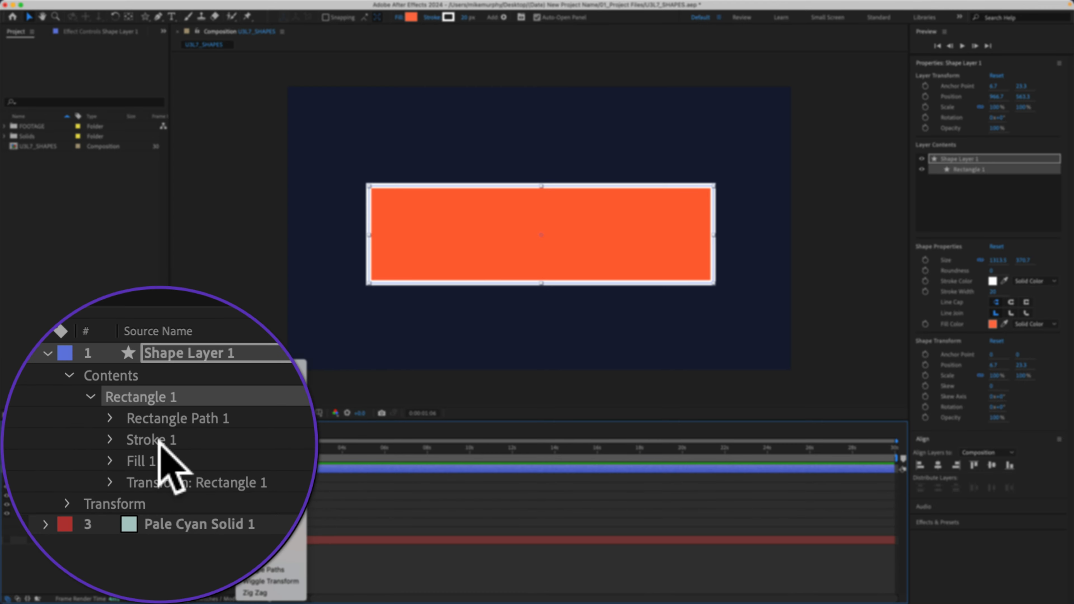
click(258, 440)
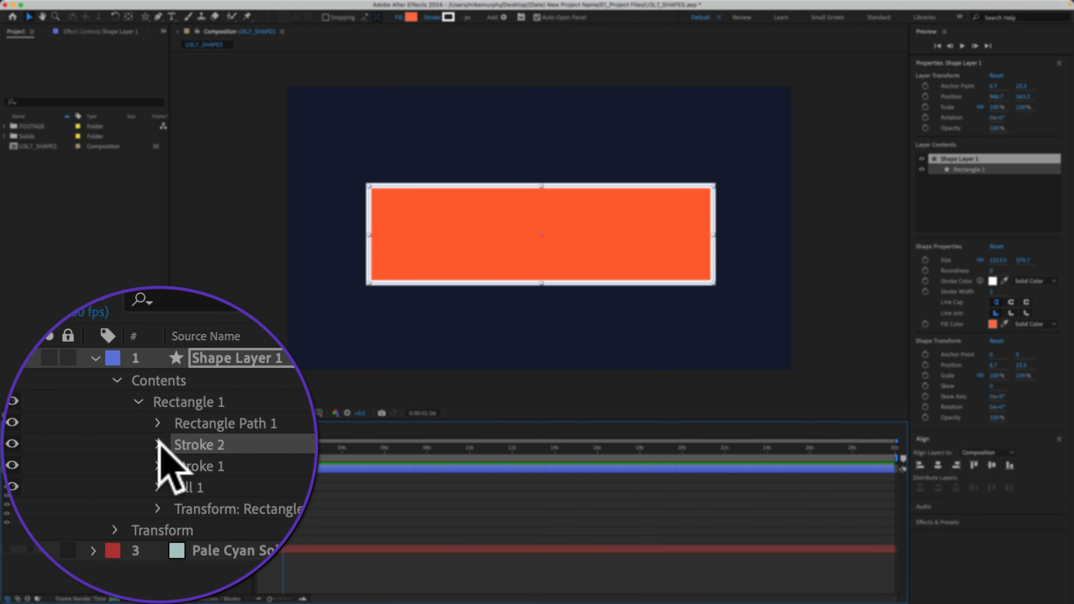
Set the color of Rectangle 1's second stroke to a medium blue.
click(68, 505)
click(181, 517)
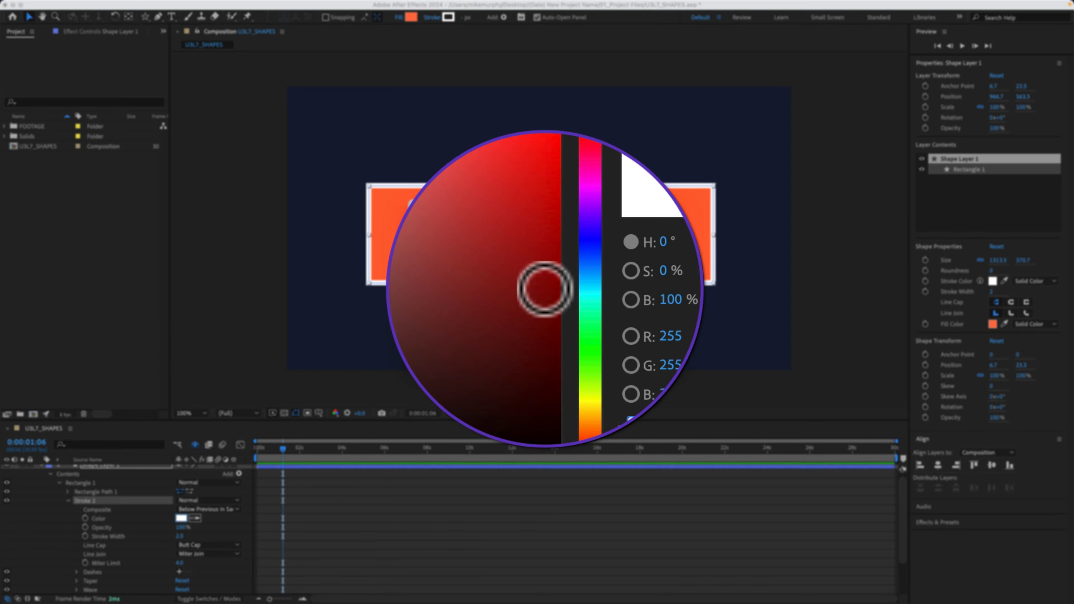
drag(563, 279, 563, 276)
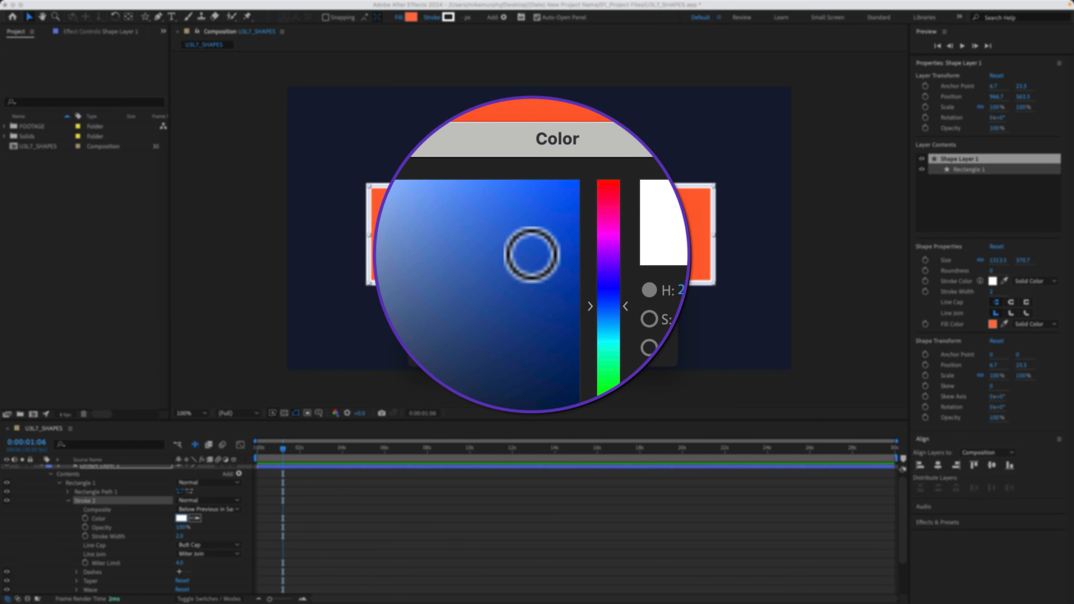
click(530, 250)
click(627, 228)
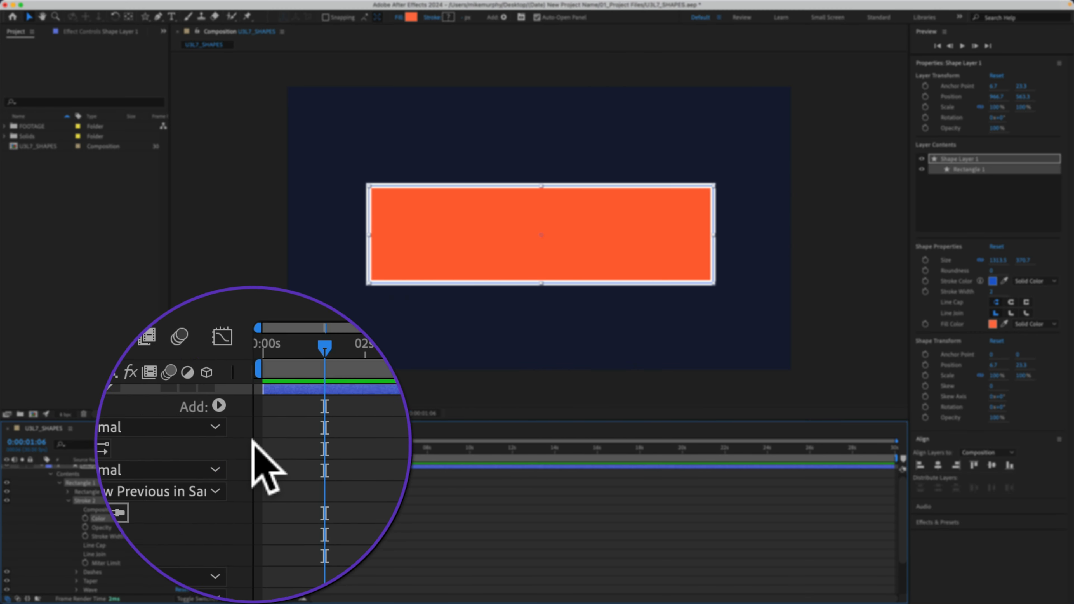
Set the blue stroke's width to 59 and reorder the strokes so the white one sits above the blue one.
drag(185, 446, 208, 446)
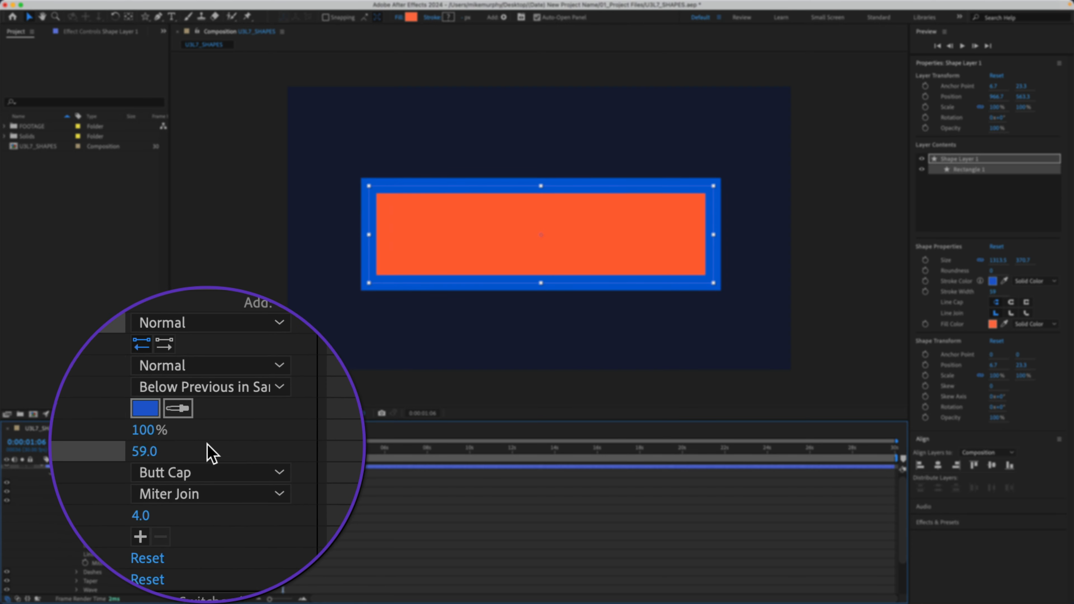
click(157, 445)
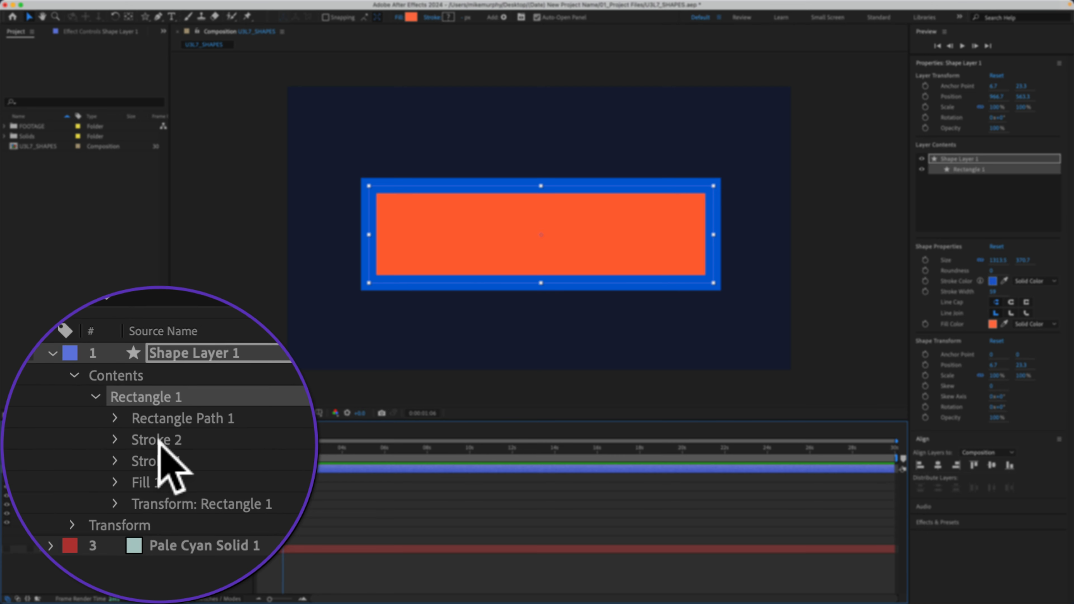
click(159, 431)
drag(160, 435, 158, 440)
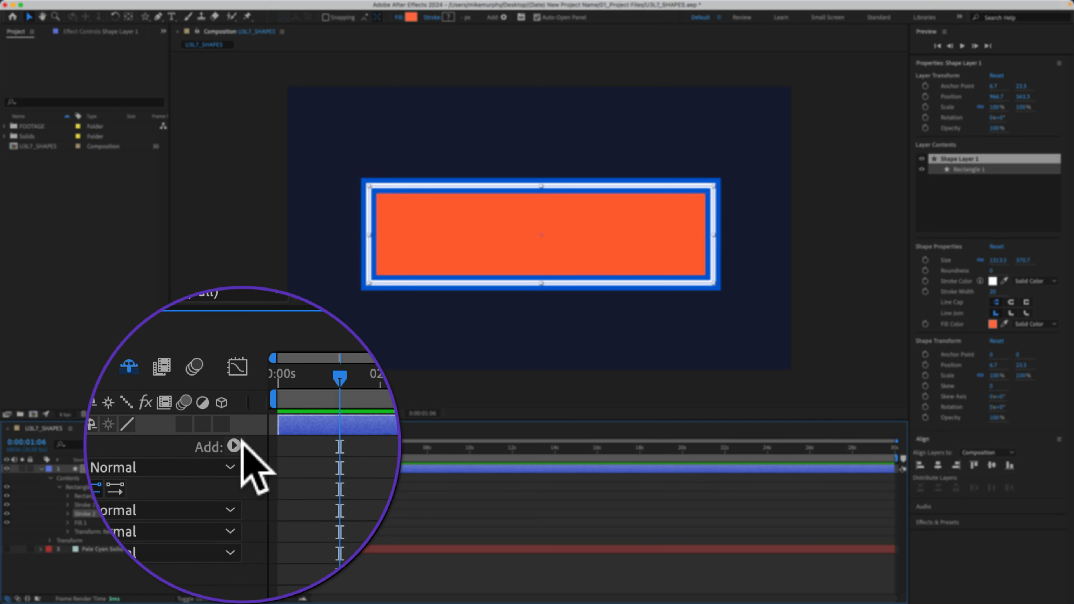
Add a Repeater to Rectangle 1 in Shape Layer 1.
click(241, 443)
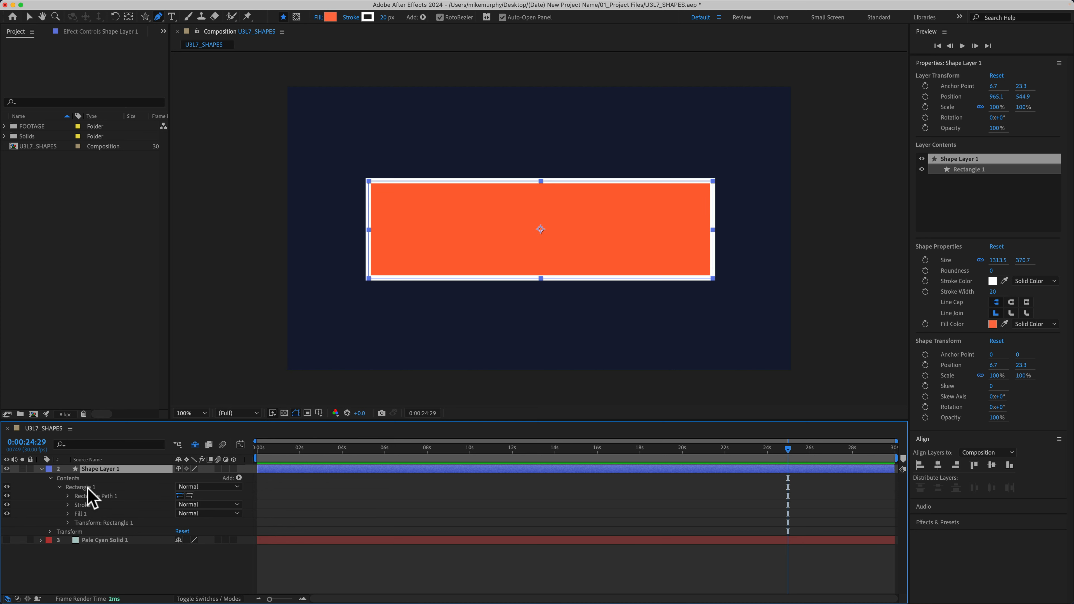
click(88, 488)
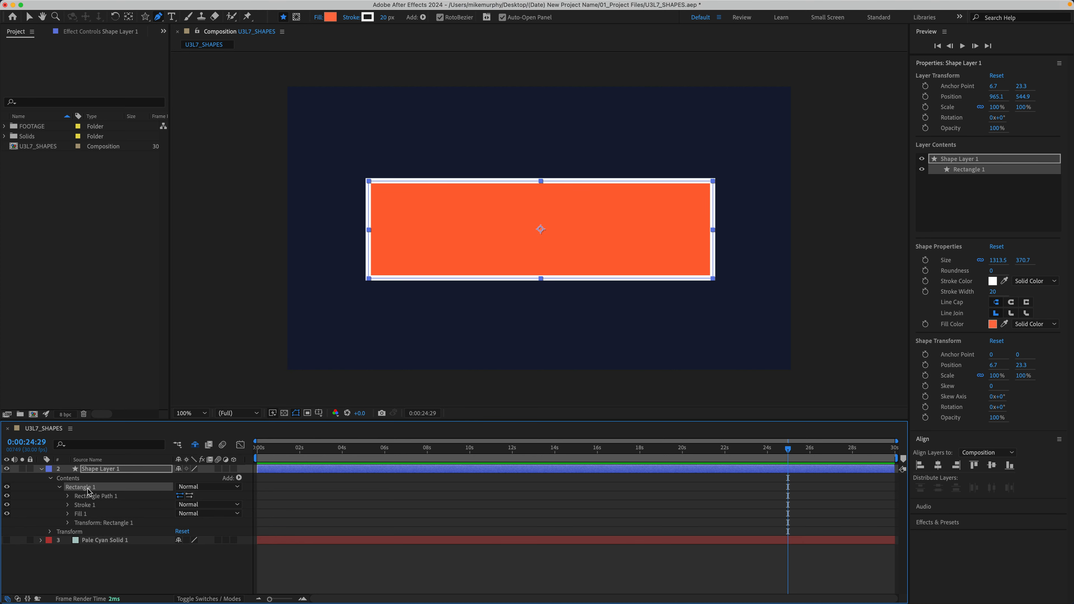
click(239, 479)
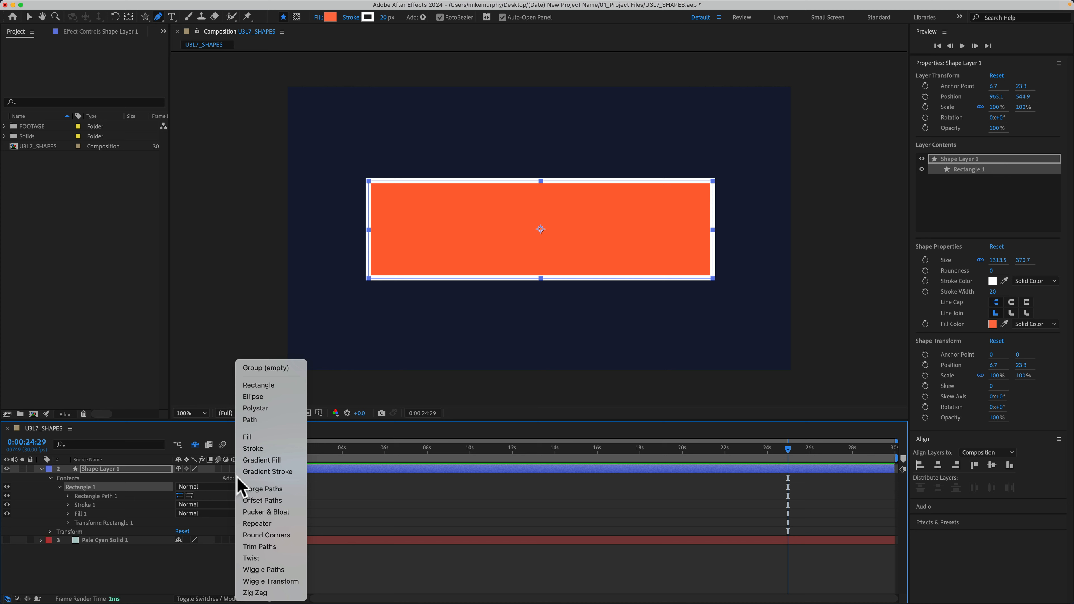
click(273, 526)
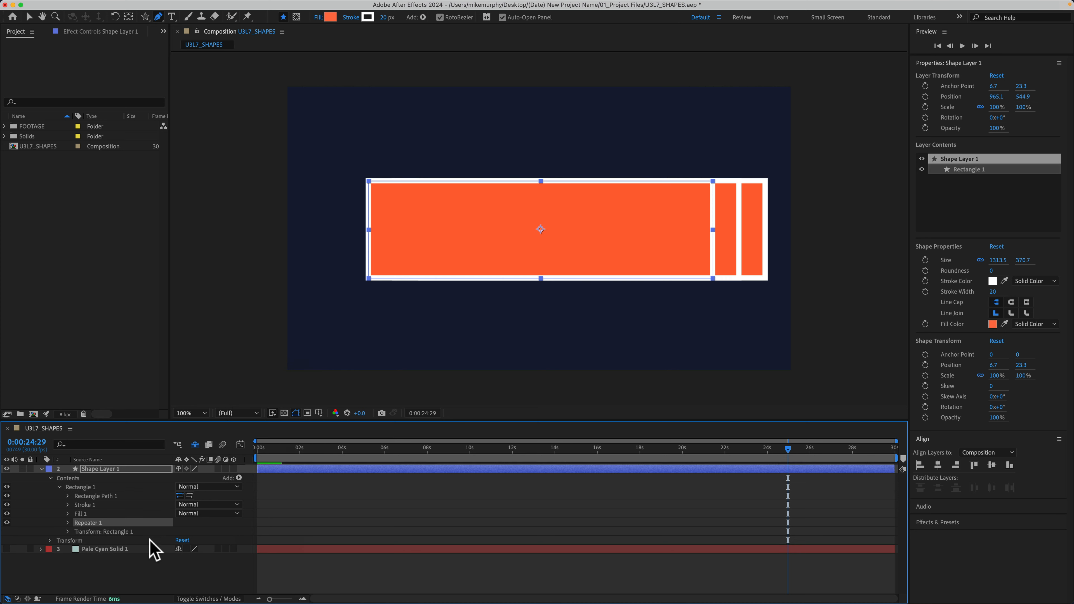
Adjust the Repeater's number of copies and delete the Repeater from Rectangle 1.
click(67, 523)
mouse_move(181, 532)
mouse_down()
mouse_move(191, 531)
mouse_move(124, 541)
mouse_move(203, 540)
mouse_move(163, 540)
mouse_up()
click(104, 525)
key(Delete)
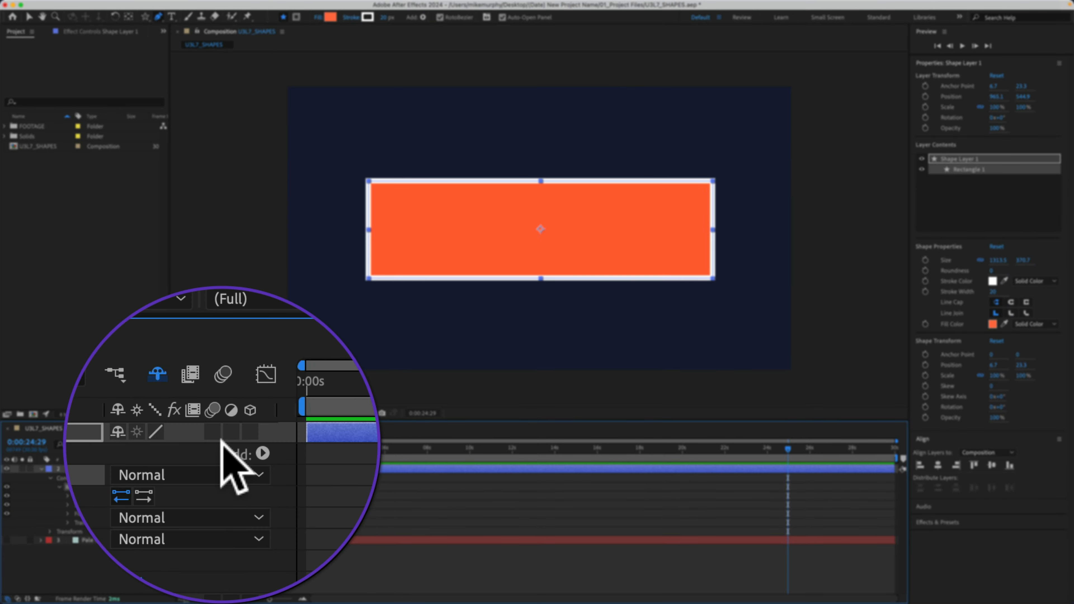
Add Wiggle Paths to Rectangle 1 and play the composition preview.
click(254, 449)
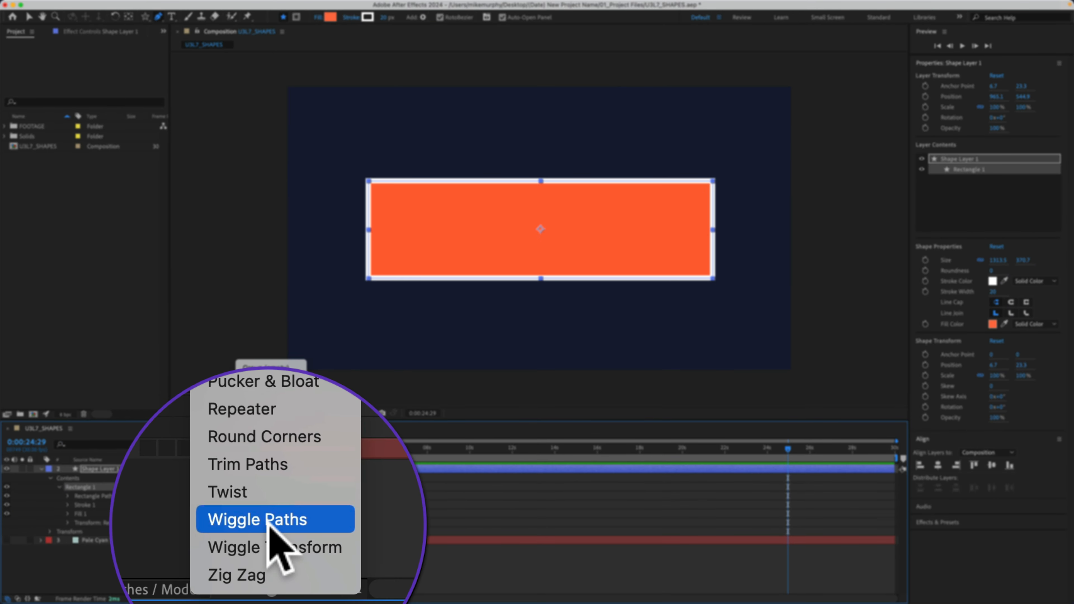
click(268, 524)
key(space)
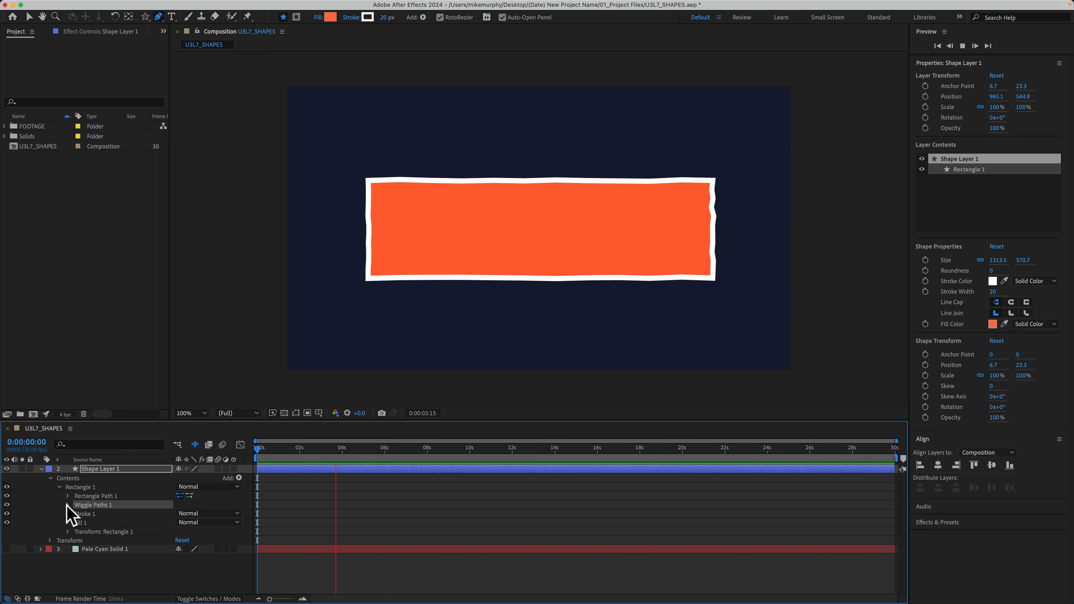
Set the Wiggle Paths points to Smooth and its size to 286.
click(68, 505)
click(204, 532)
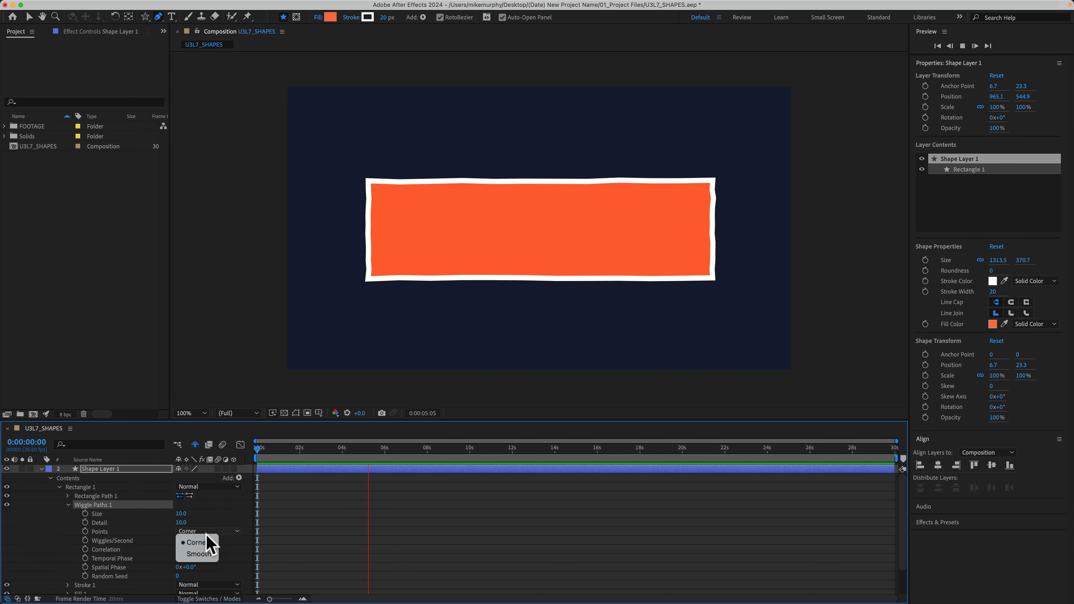
click(199, 554)
drag(182, 513, 316, 515)
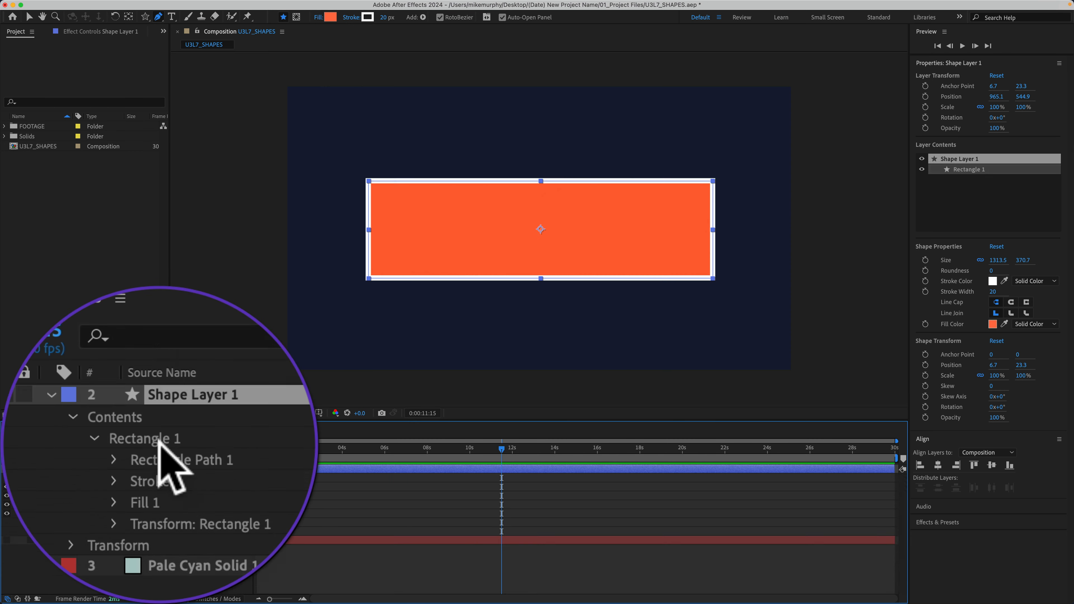
Add Trim Paths to Rectangle 1 and hide the rectangle's fill so only its stroke shows.
click(91, 486)
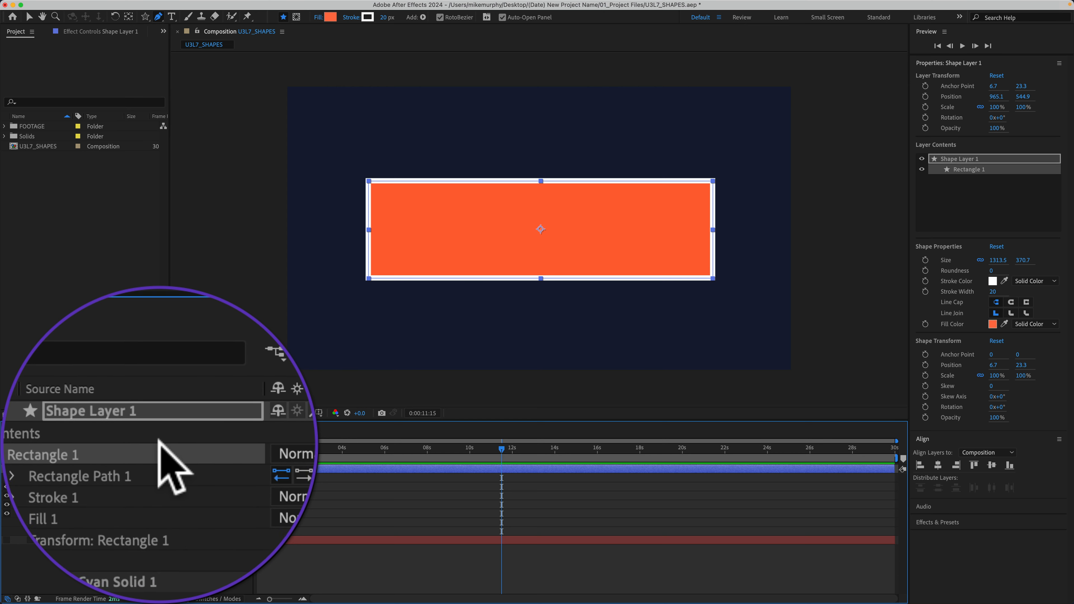
click(239, 477)
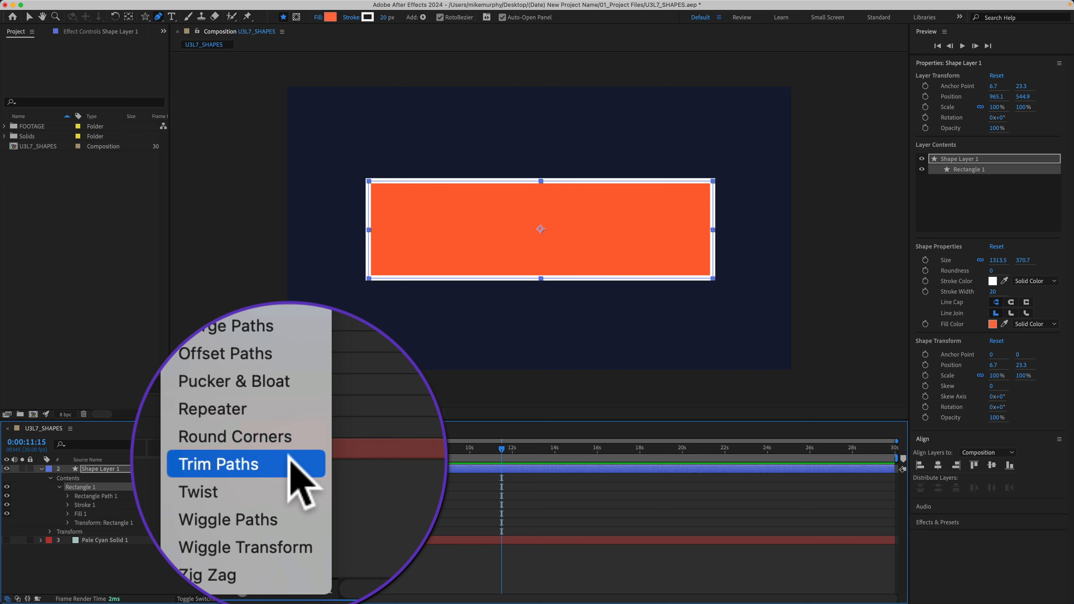
click(225, 515)
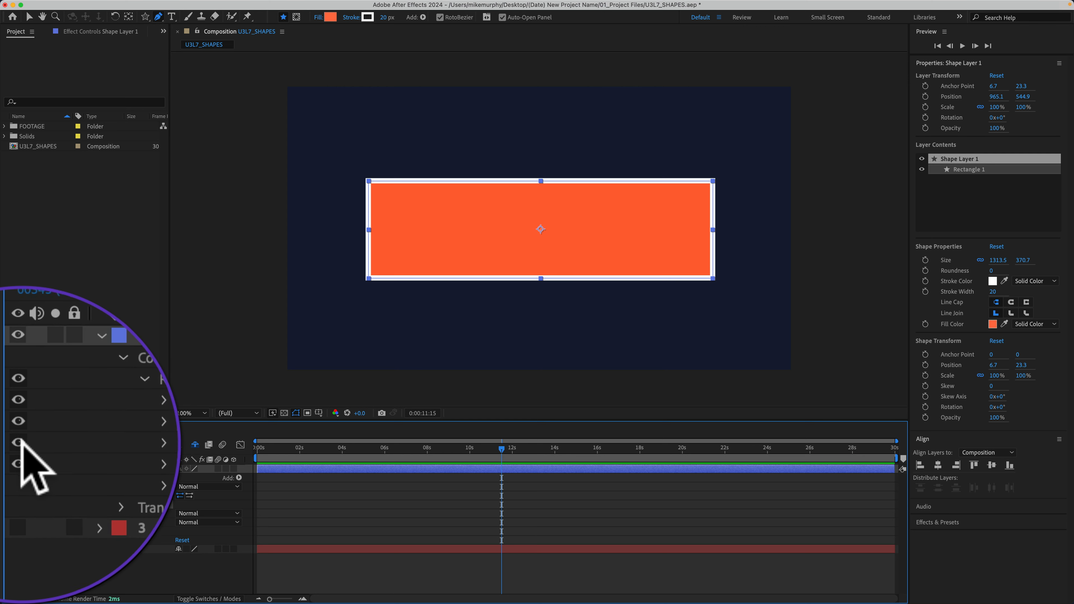
click(21, 442)
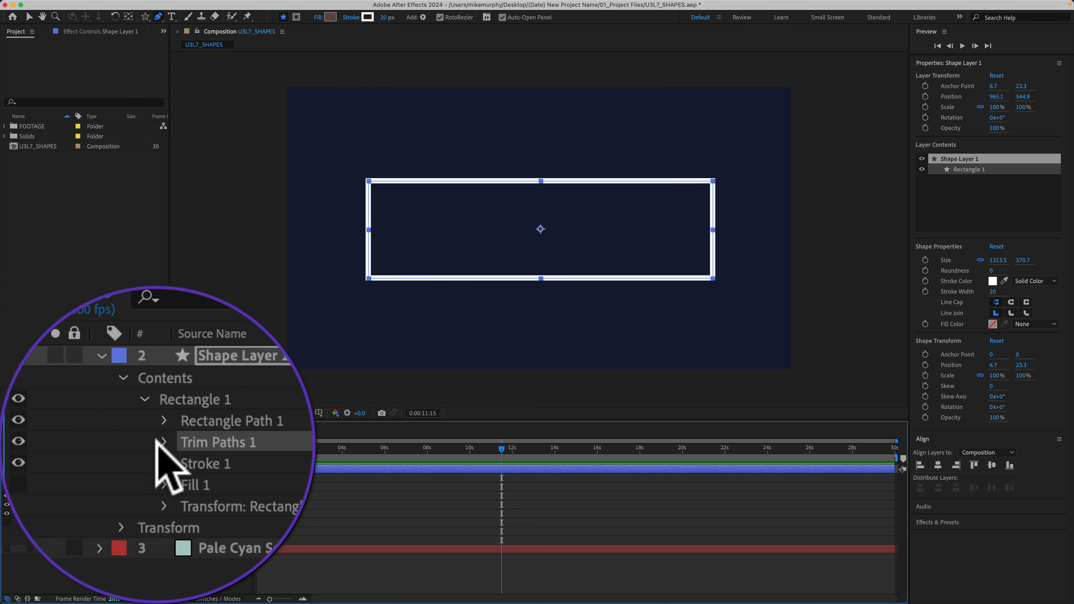
Recolour Rectangle 1's stroke orange by pasting the copied hex value into the Color property of Stroke 1.
click(68, 500)
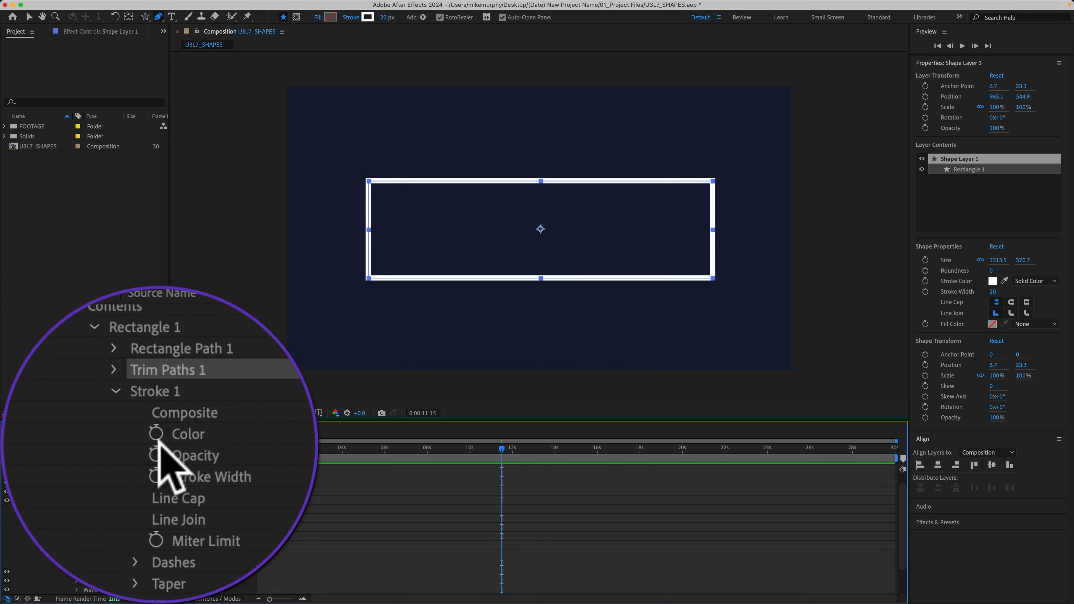
click(181, 519)
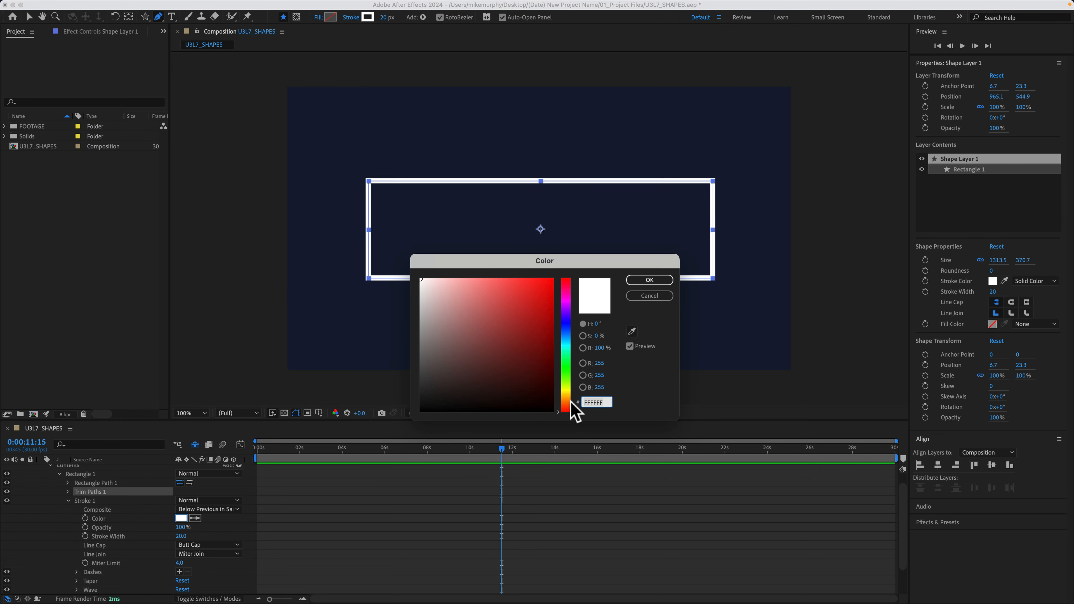
text(FF7046)
click(646, 282)
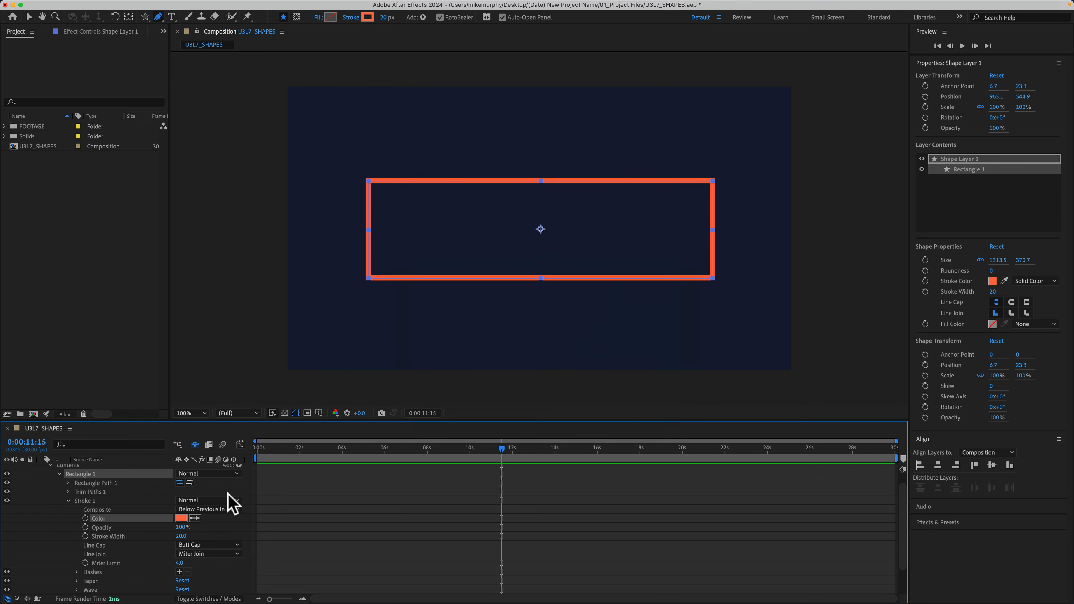
click(68, 500)
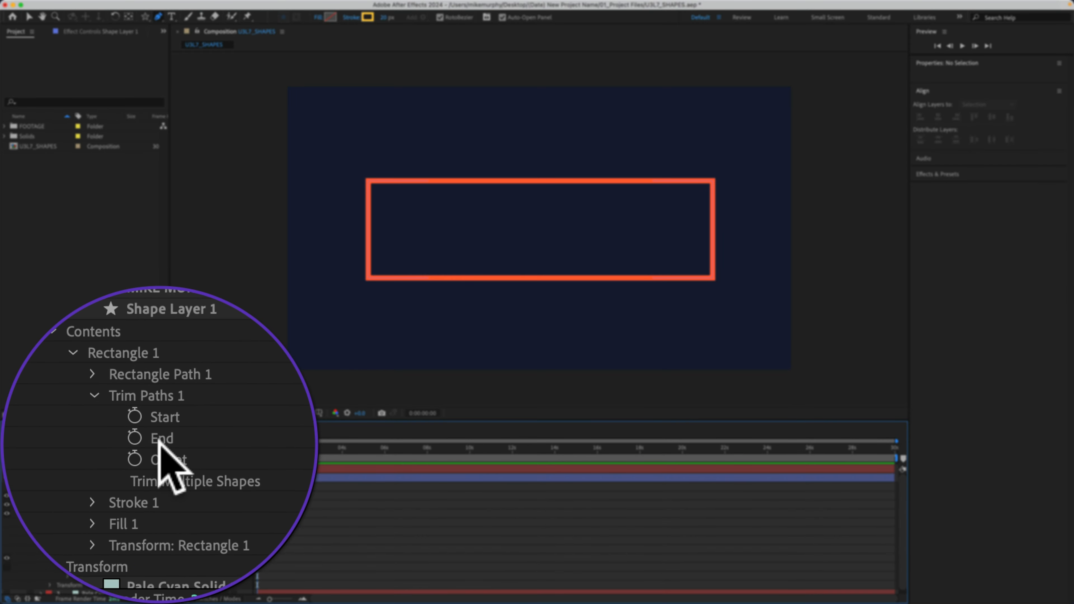
Keyframe the Trim Paths Start and End at 100% at 0:00:00:00 and at 0% at 0:00:01:08.
click(159, 442)
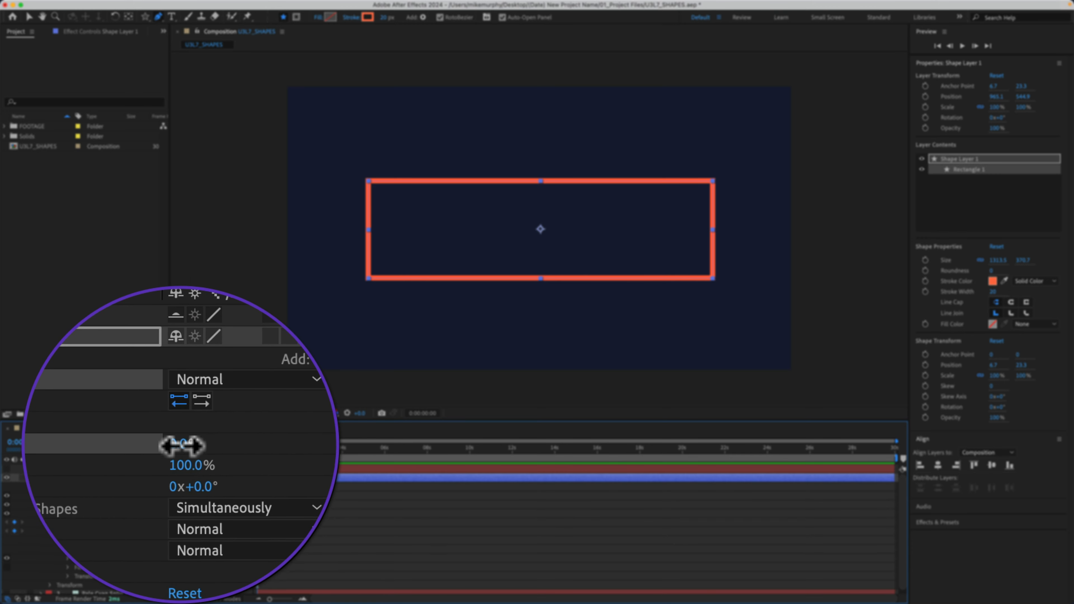
drag(182, 445, 271, 443)
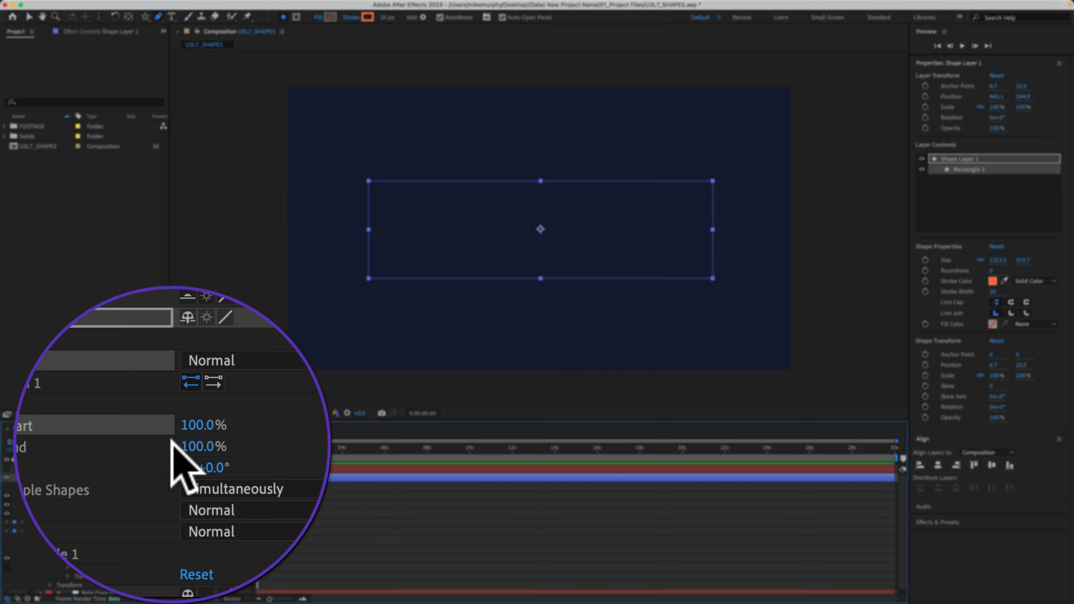
drag(256, 445, 282, 440)
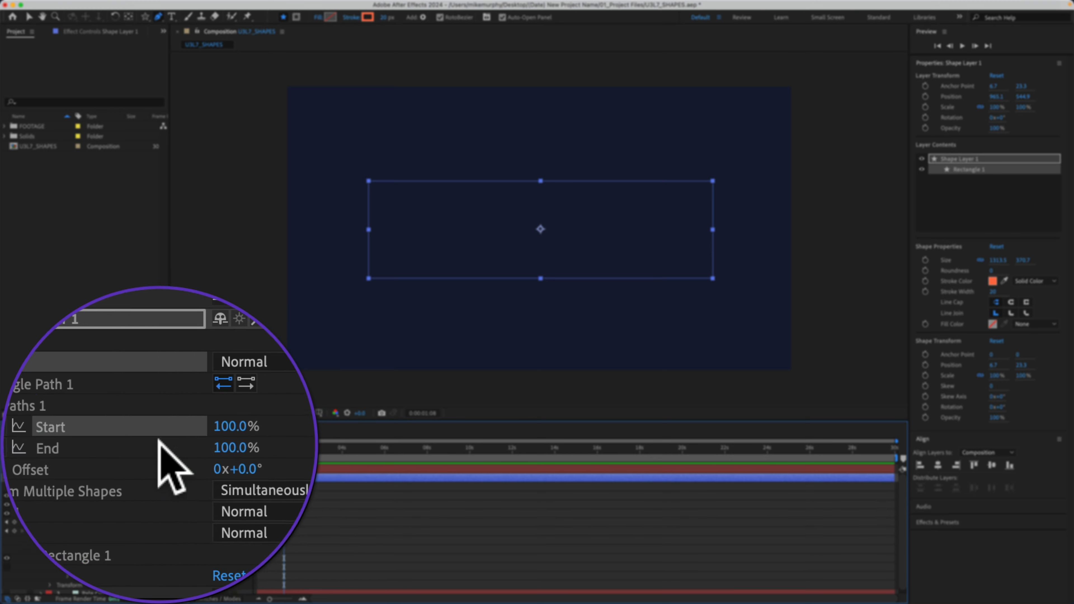
drag(182, 442, 114, 446)
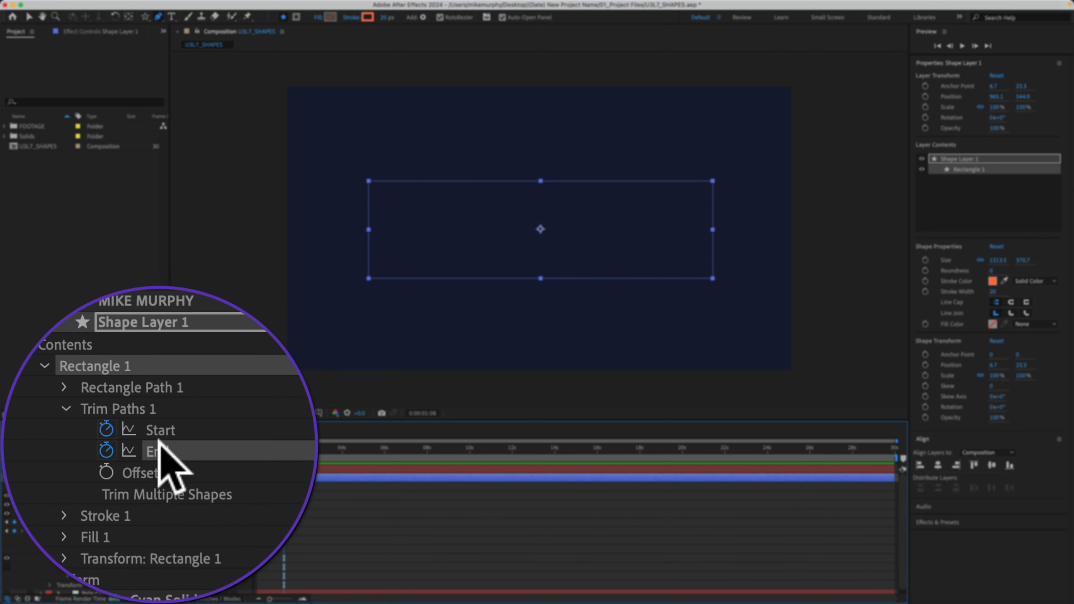
Shift both Trim Paths Start keyframes later so the last one sits at about 2 seconds, and preview the stroke animation.
click(107, 522)
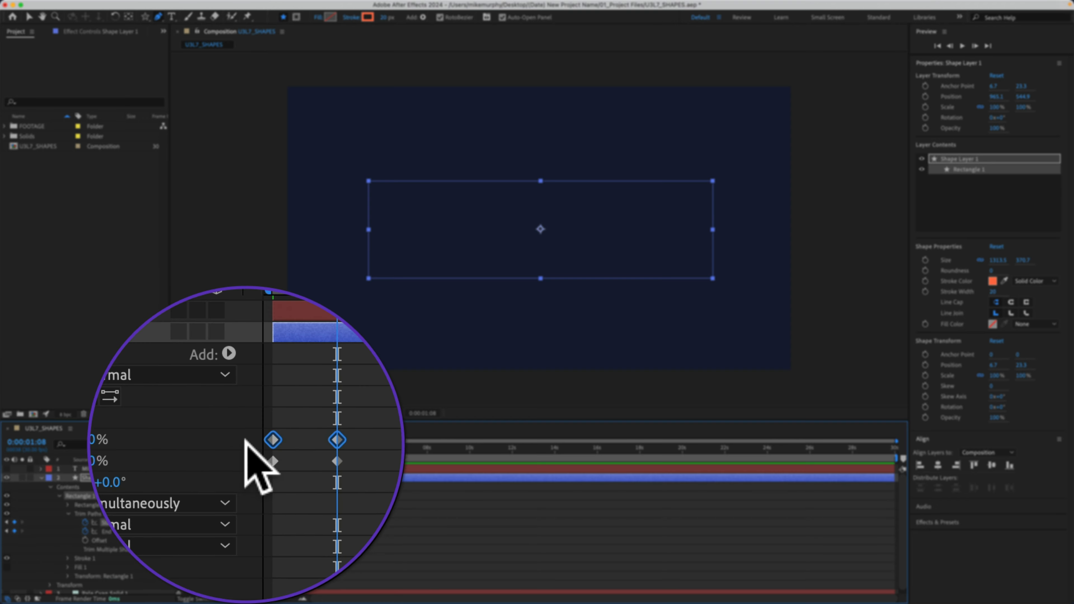
drag(258, 522, 274, 521)
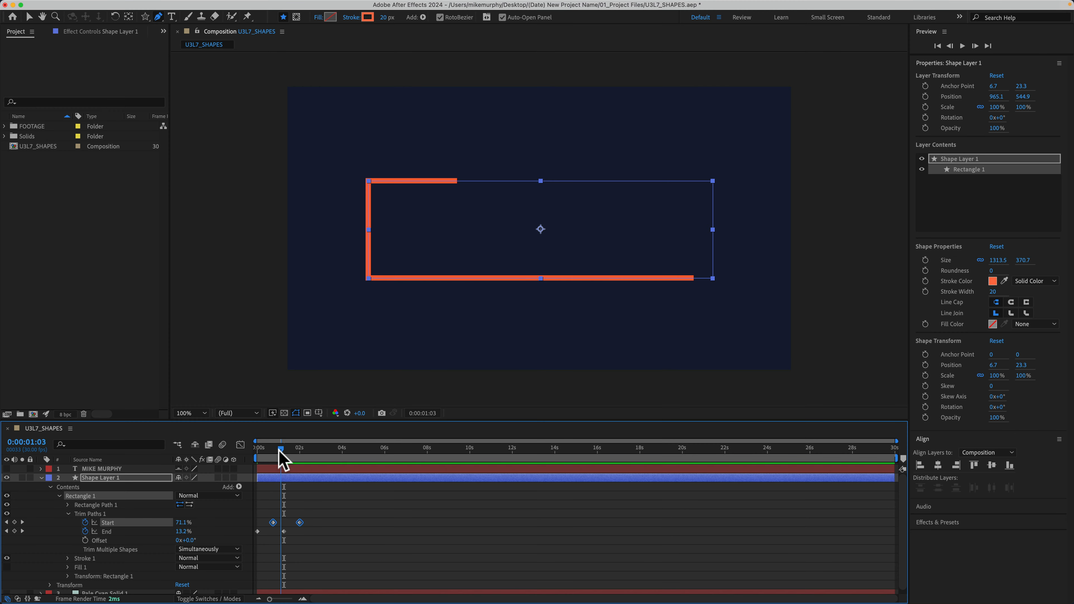
drag(279, 452, 241, 455)
click(382, 529)
key(space)
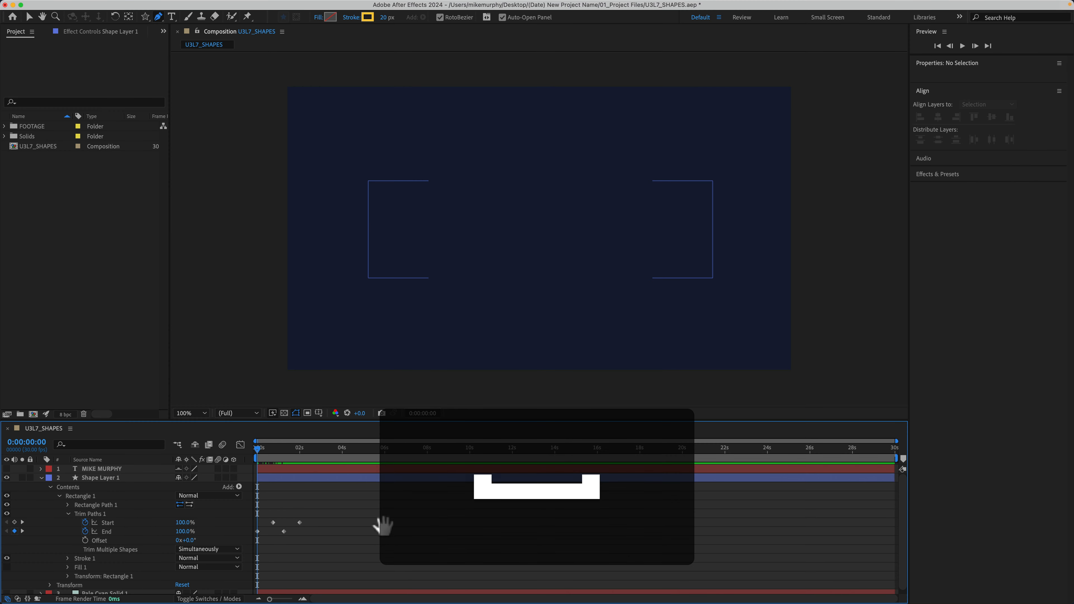
key(space)
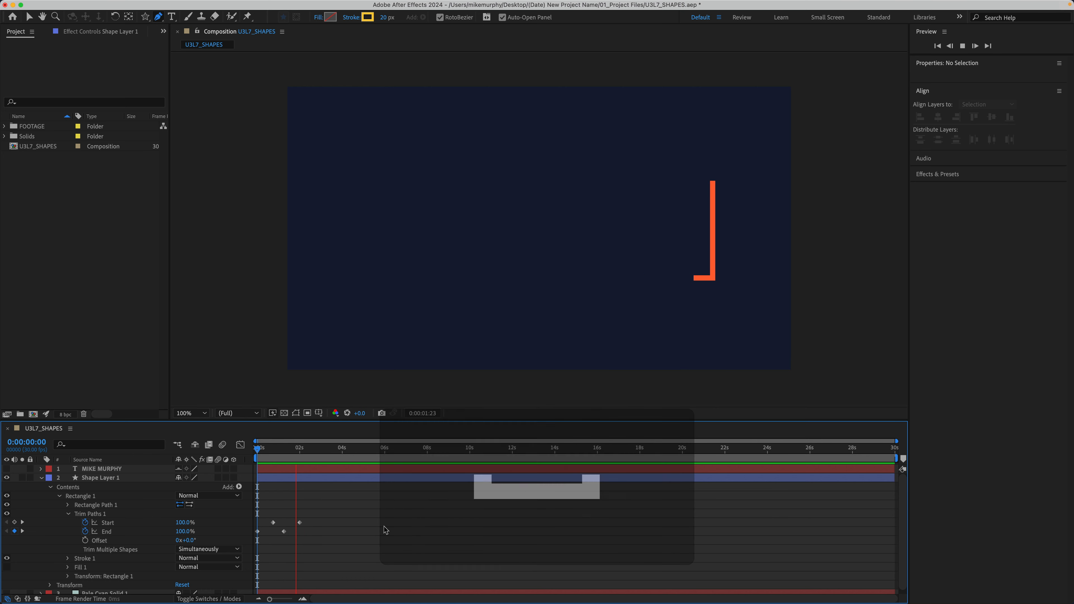
key(space)
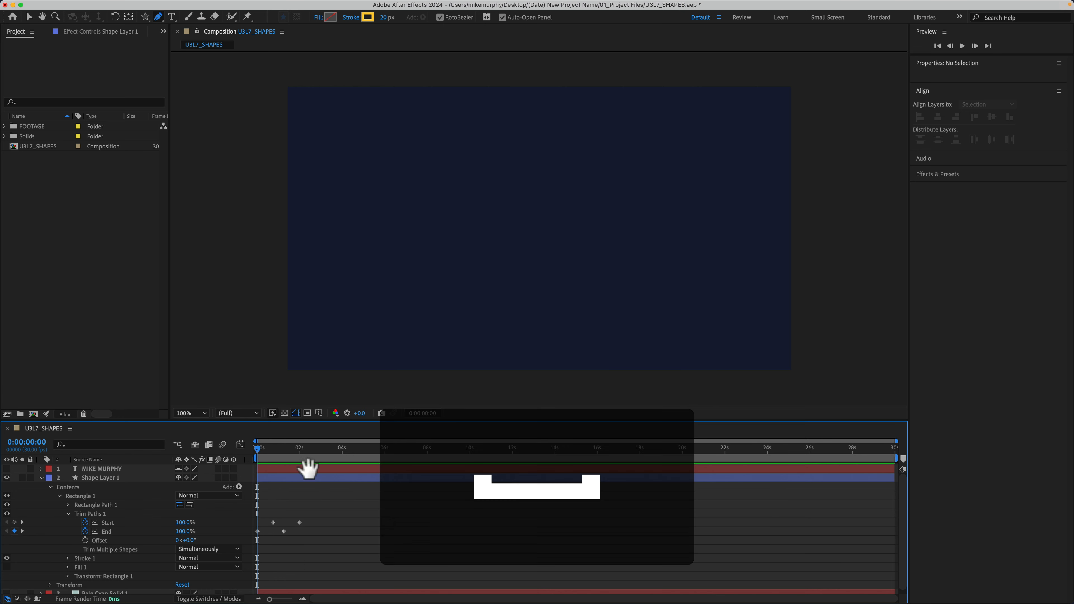
key(space)
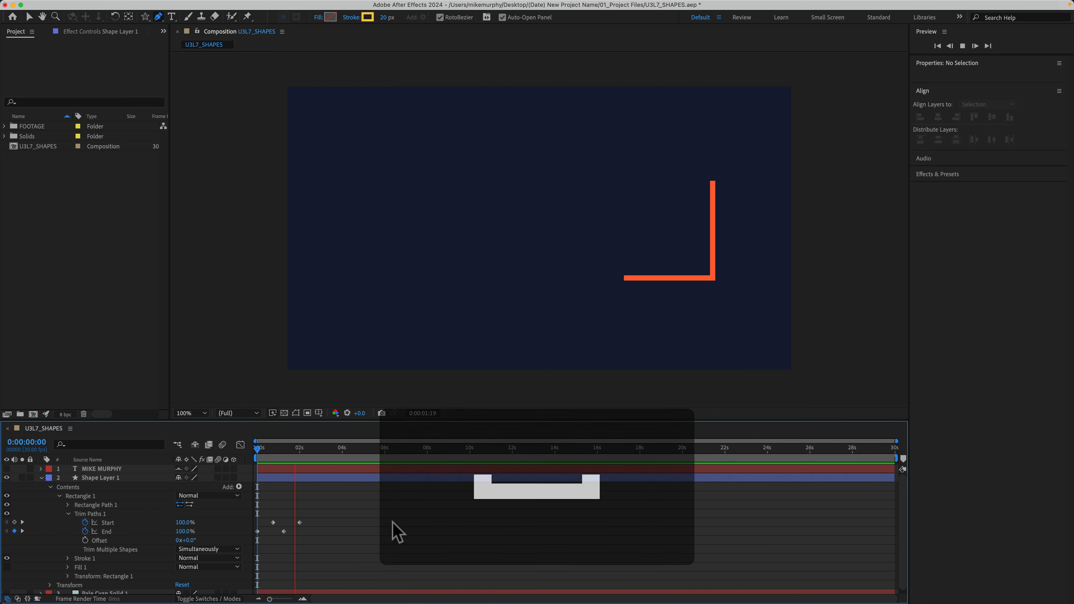
Turn on the visibility of the name text layer and preview it together with the animated stroke.
click(7, 468)
key(space)
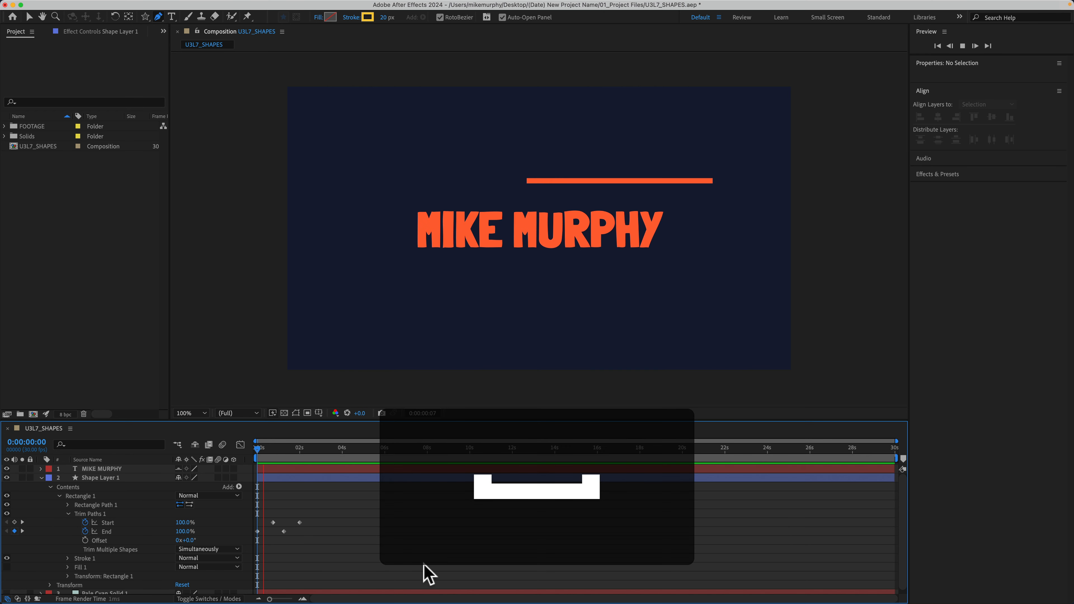
key(space)
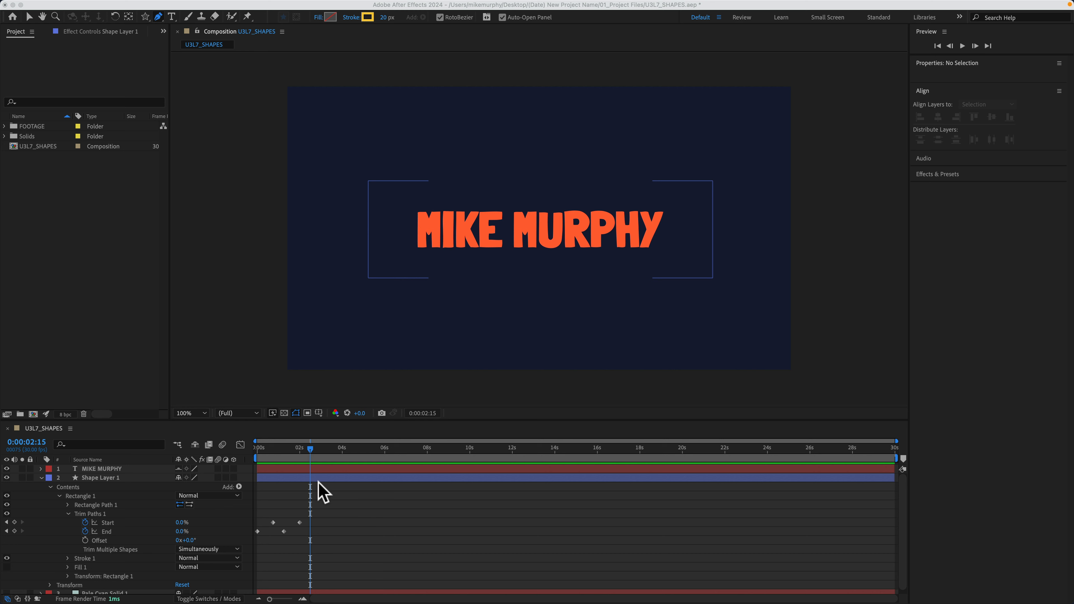
Copy all the Trim Paths Start and End keyframes and paste them at 0:00:02:15.
click(328, 550)
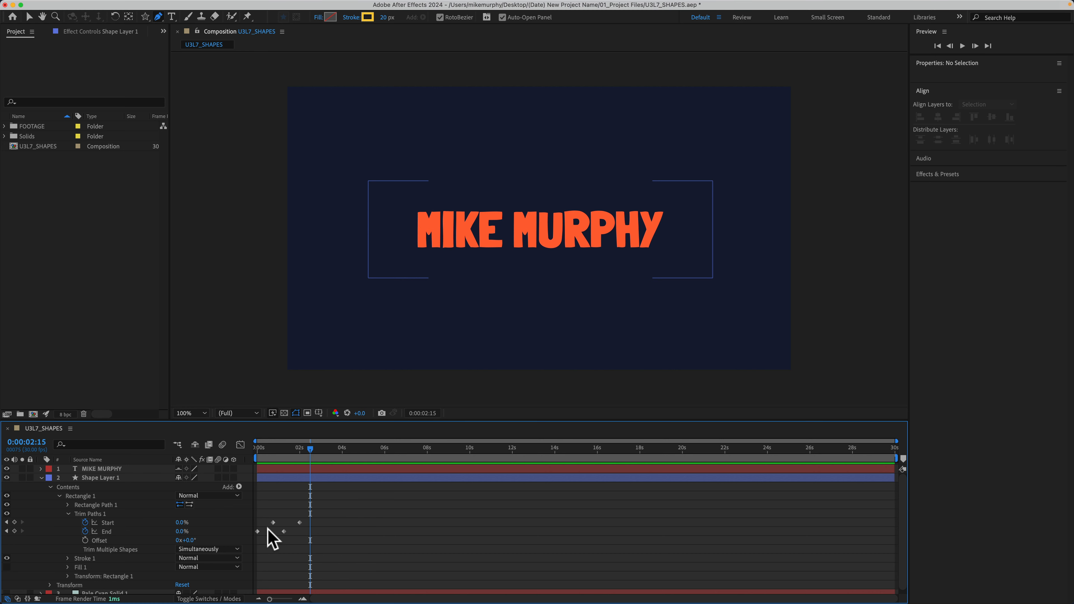
drag(333, 536, 243, 519)
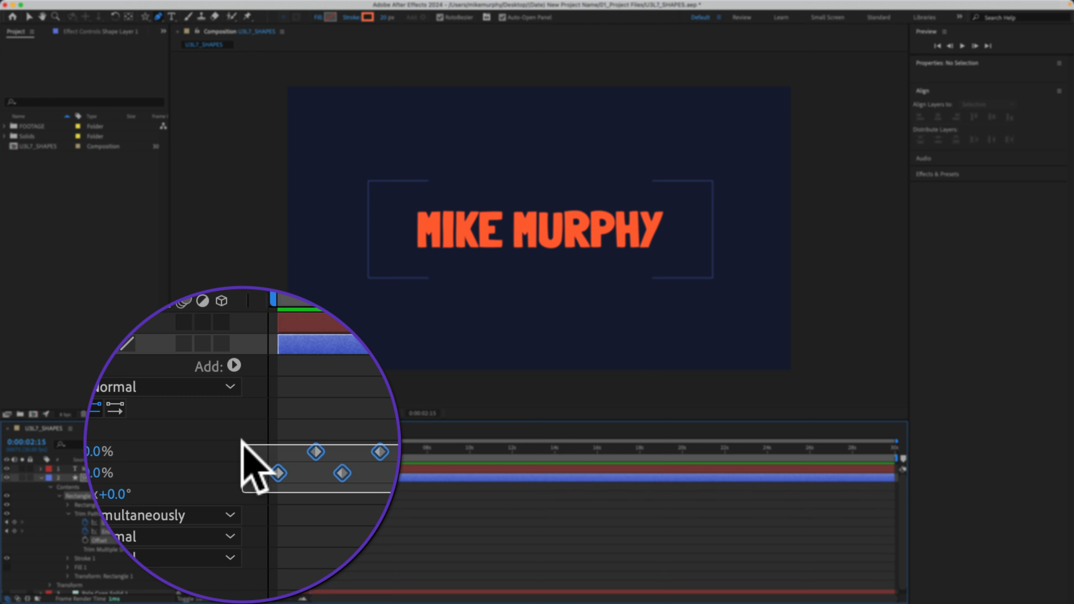
key(super+c)
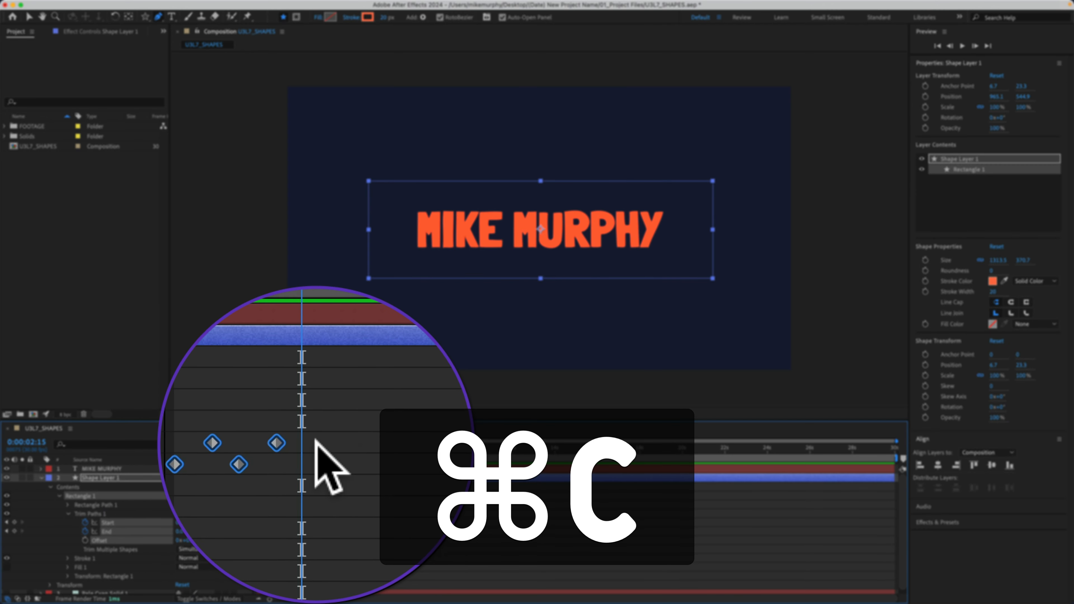
mouse_move(306, 440)
mouse_down()
mouse_move(258, 437)
mouse_move(306, 440)
mouse_up()
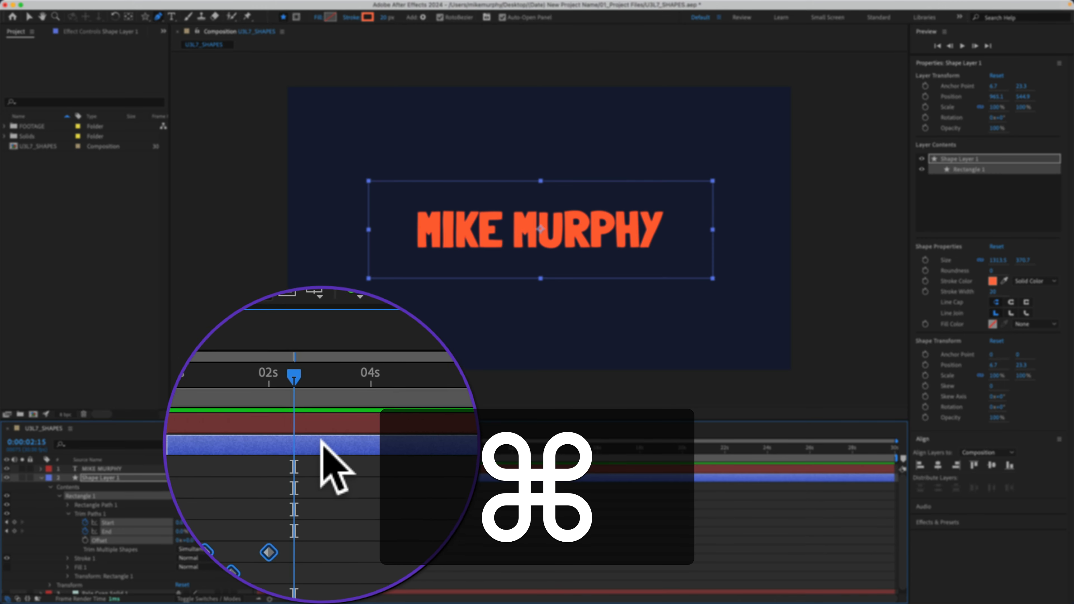
key(super+v)
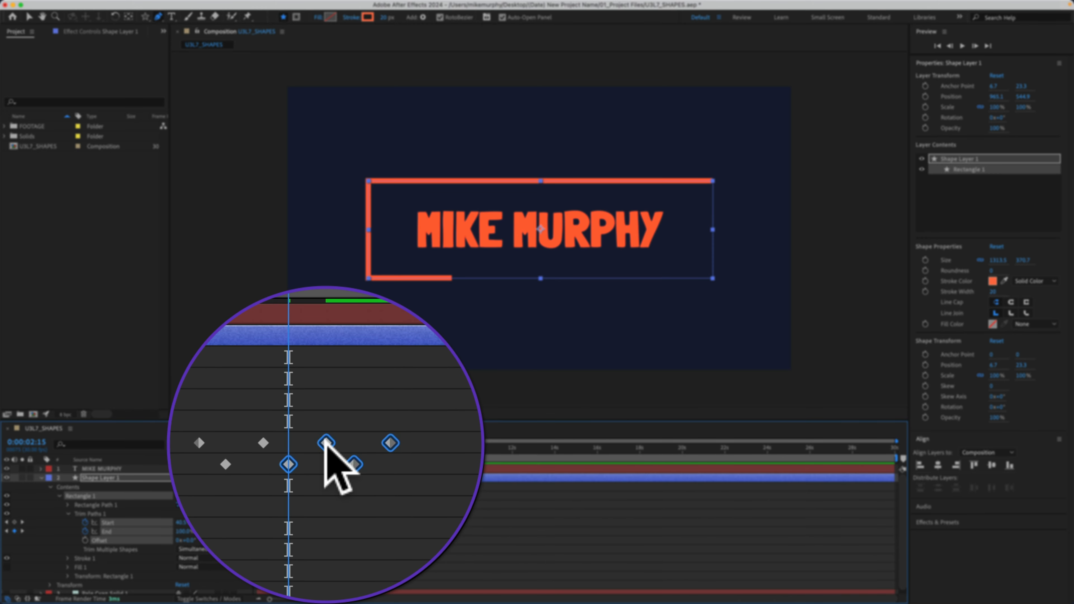
Apply Time-Reverse Keyframes to the pasted Trim Paths keyframes and preview the animation from the beginning.
right_click(327, 443)
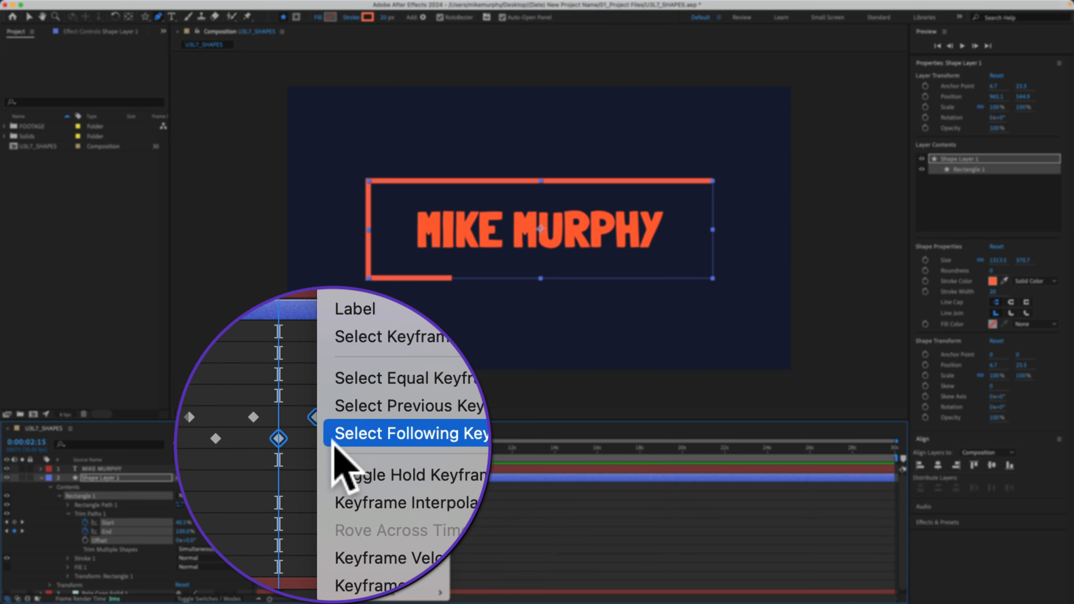
mouse_move(448, 573)
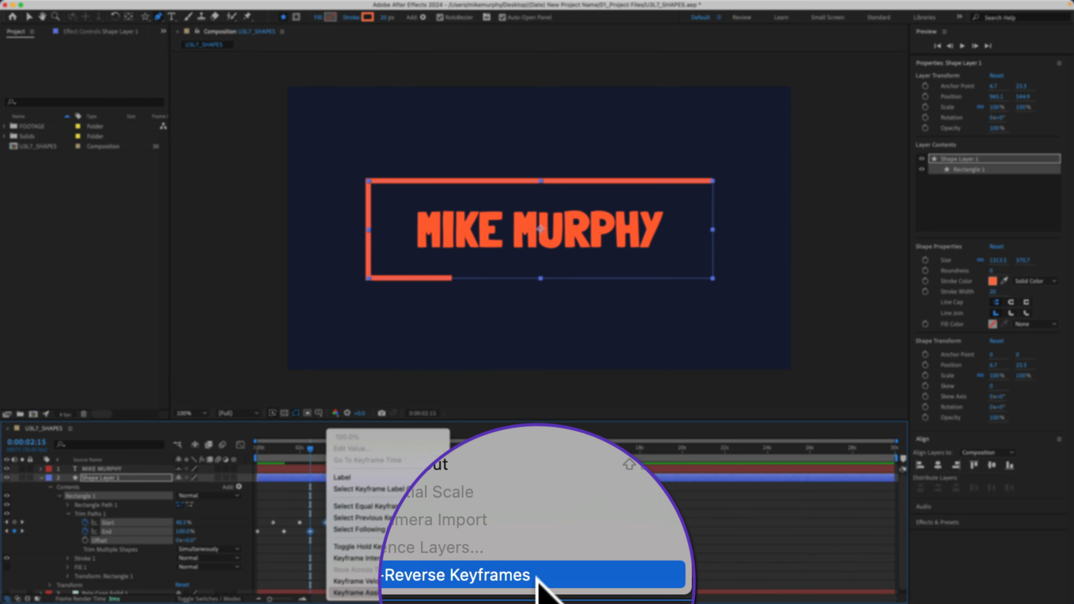
click(551, 575)
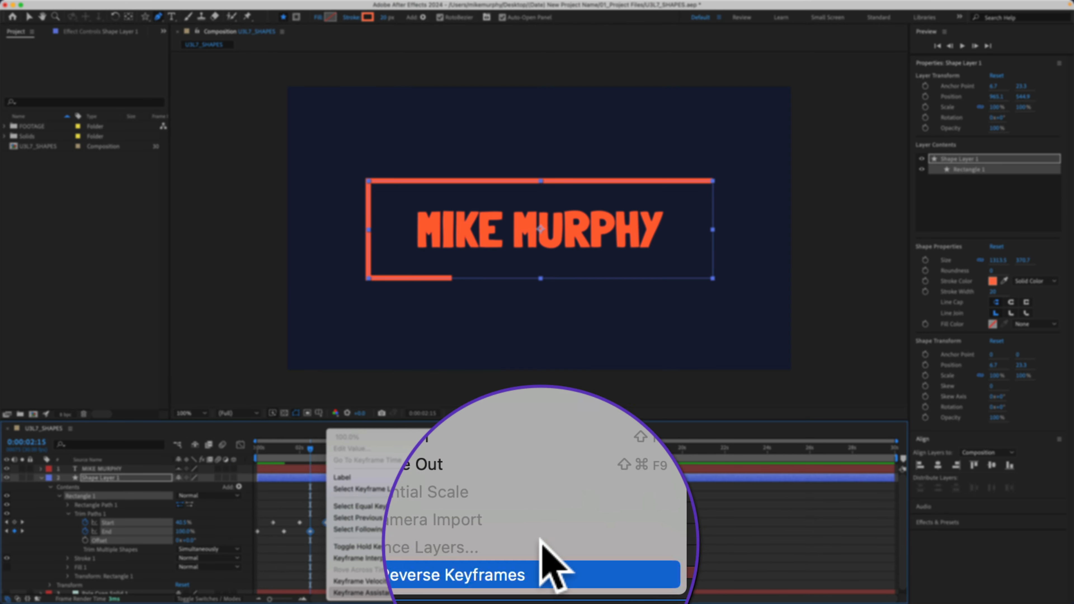
click(502, 444)
drag(310, 449, 257, 452)
key(space)
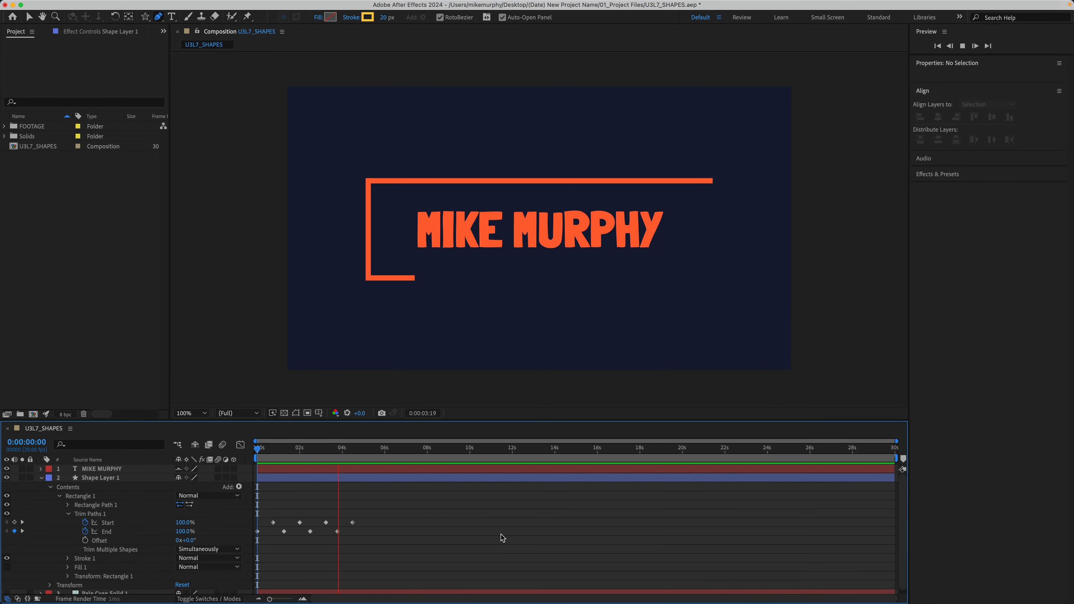
key(space)
Move the reversed Start and End keyframes later so they begin just after 3 seconds, and preview the composition.
mouse_move(407, 546)
mouse_down()
mouse_move(305, 532)
mouse_move(306, 519)
mouse_move(325, 532)
mouse_up()
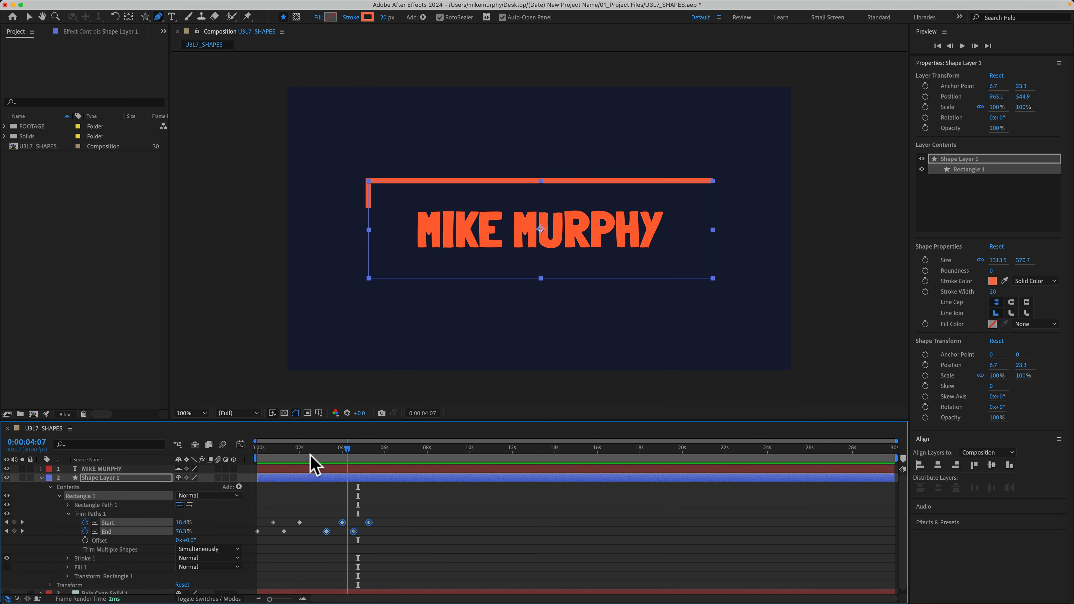
key(space)
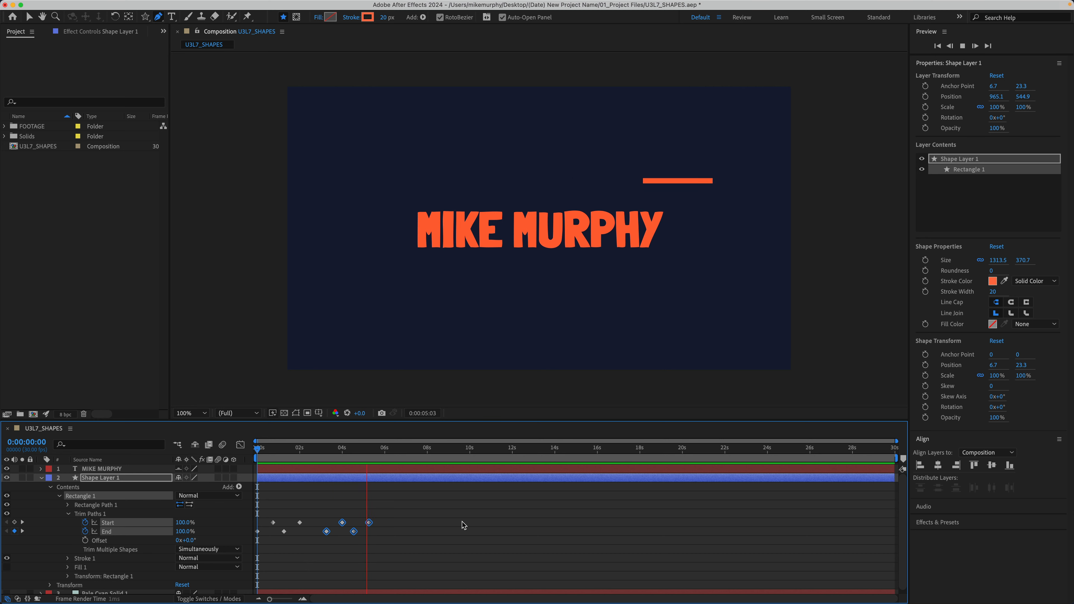
key(space)
Copy the full set of Start and End keyframes, paste it at 0:00:06:15, and preview from the beginning.
drag(469, 544, 270, 526)
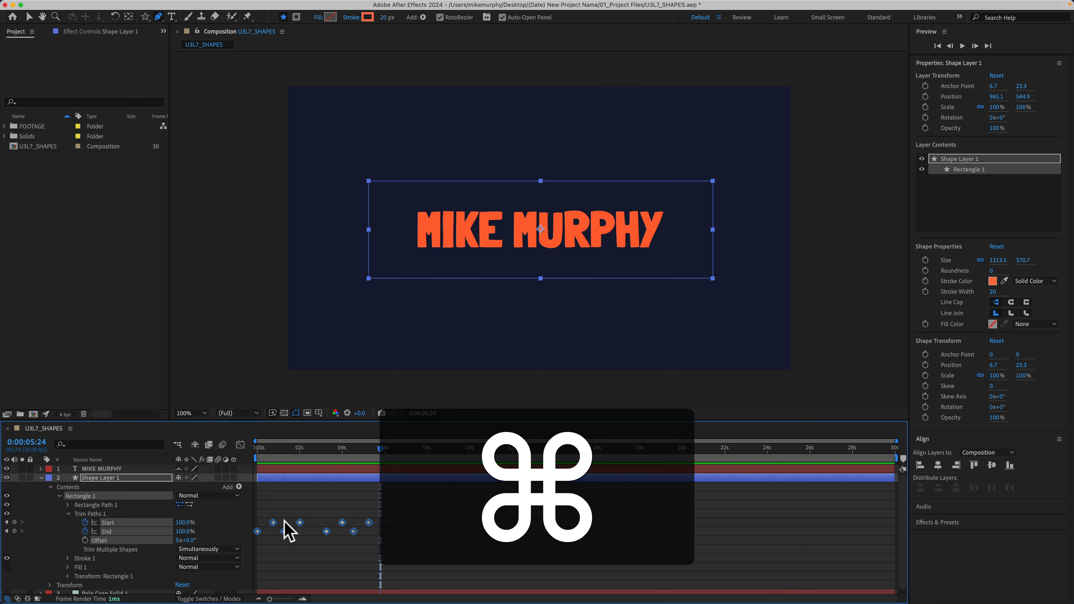
key(super+c)
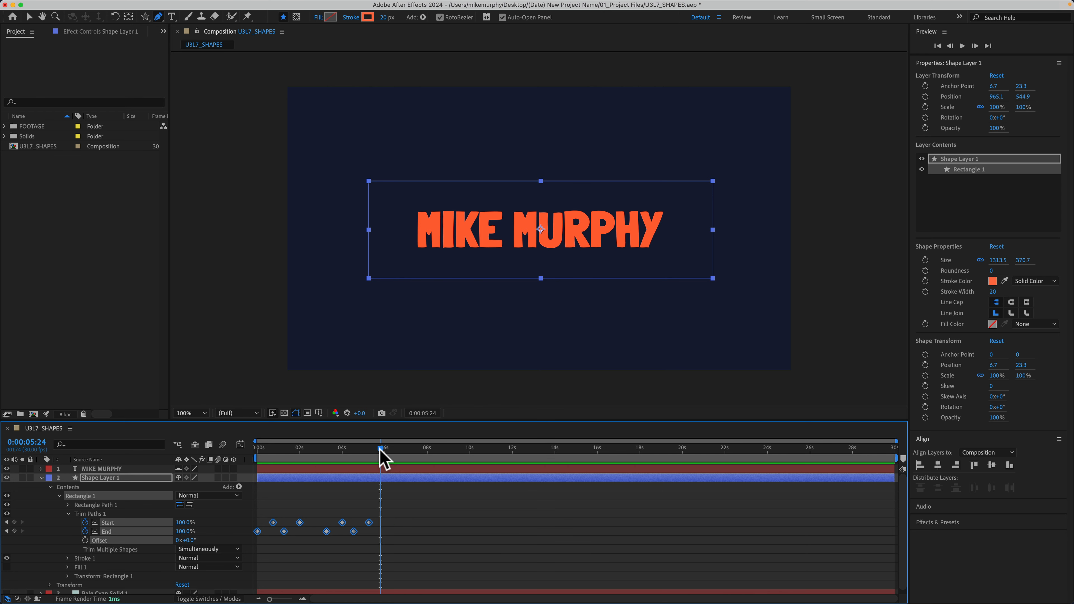
key(super+v)
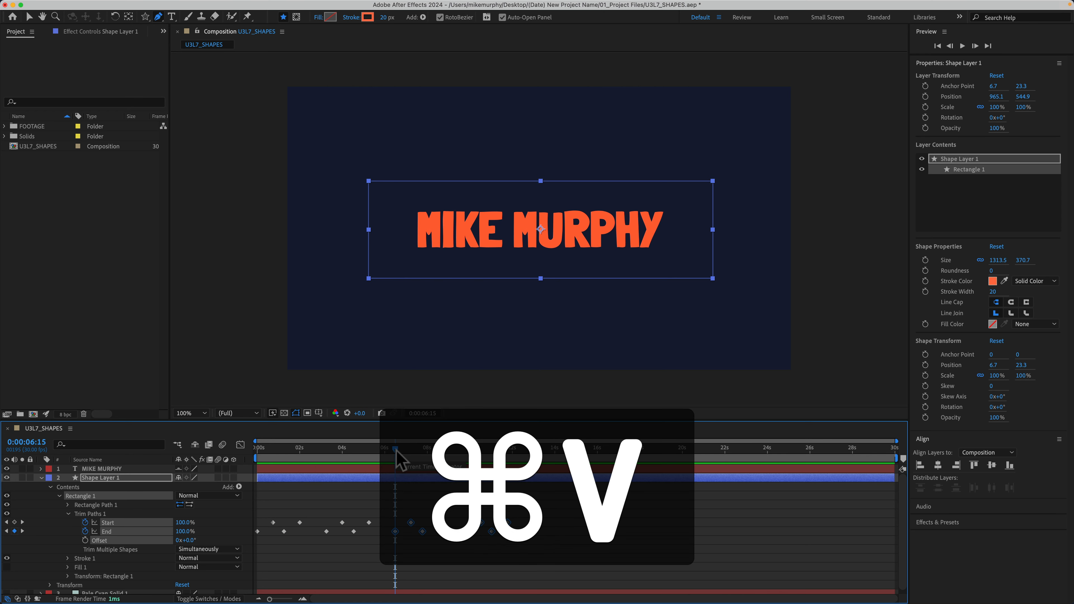
drag(396, 449, 259, 449)
key(space)
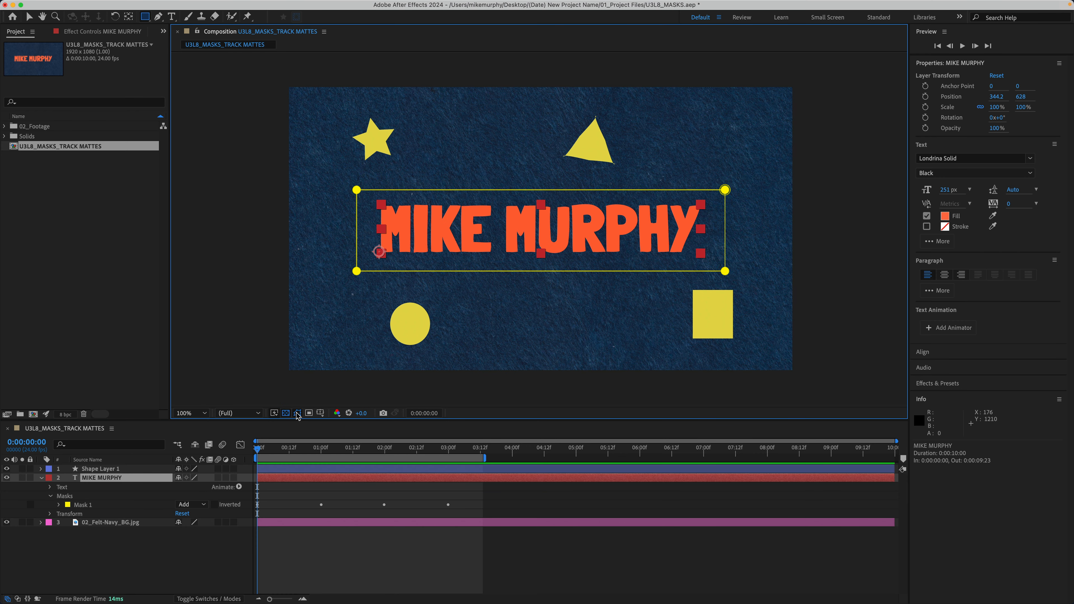
Scrub through the opening of U3L8_MASKS_TRACK MATTES to examine the animated mask on the text layer.
mouse_move(261, 450)
mouse_down()
mouse_move(321, 450)
mouse_move(278, 455)
mouse_up()
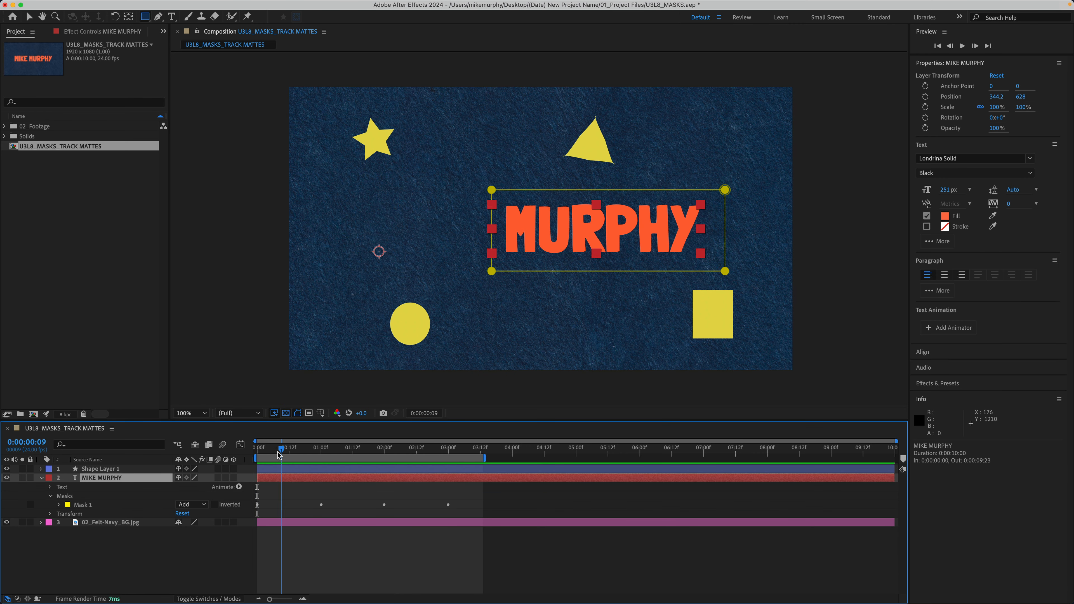